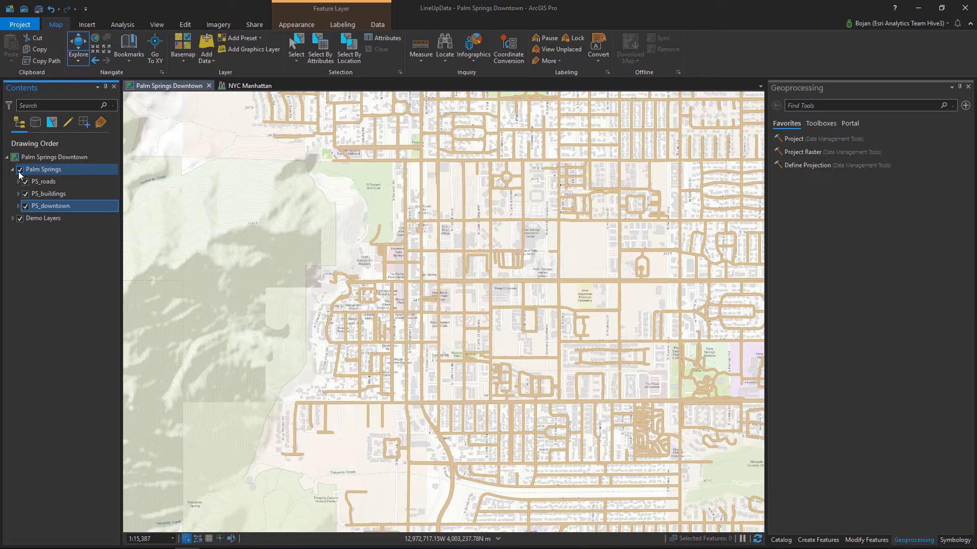
Step: Inspect the Palm Springs streets up close and zoom the map to the PS_downtown layer
{"action": "scroll", "coordinate": [357, 310], "scroll_direction": "up", "scroll_amount": 4}
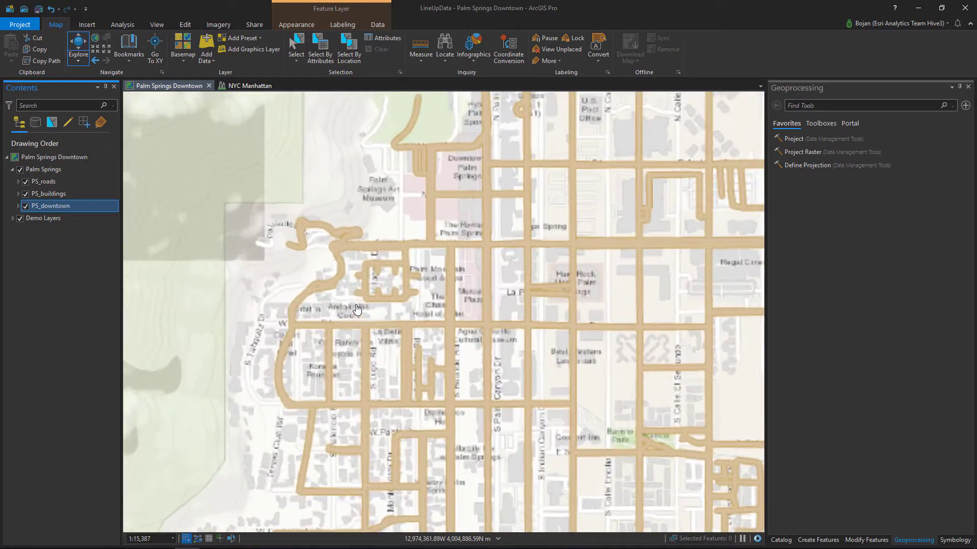
{"action": "scroll", "coordinate": [357, 309], "scroll_direction": "up", "scroll_amount": 3}
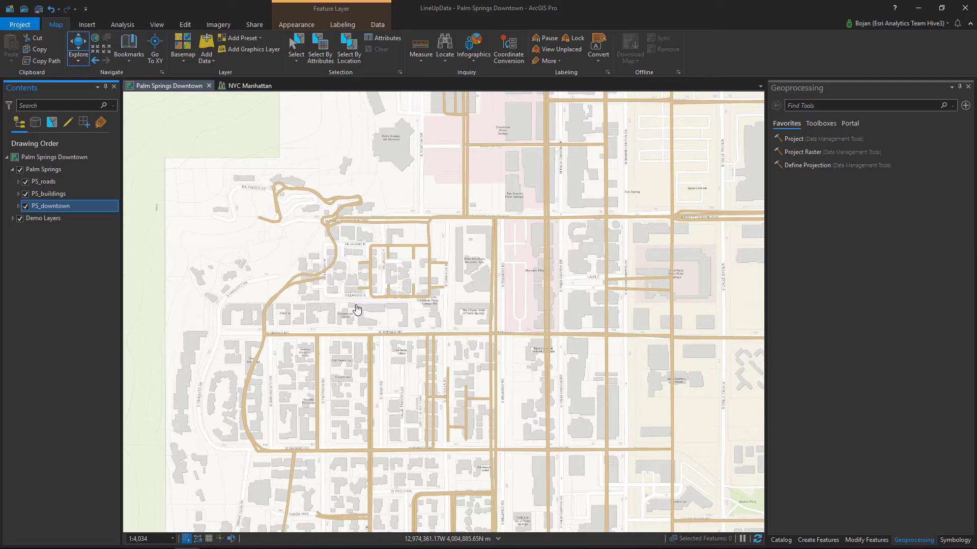
{"action": "right_click", "coordinate": [41, 206]}
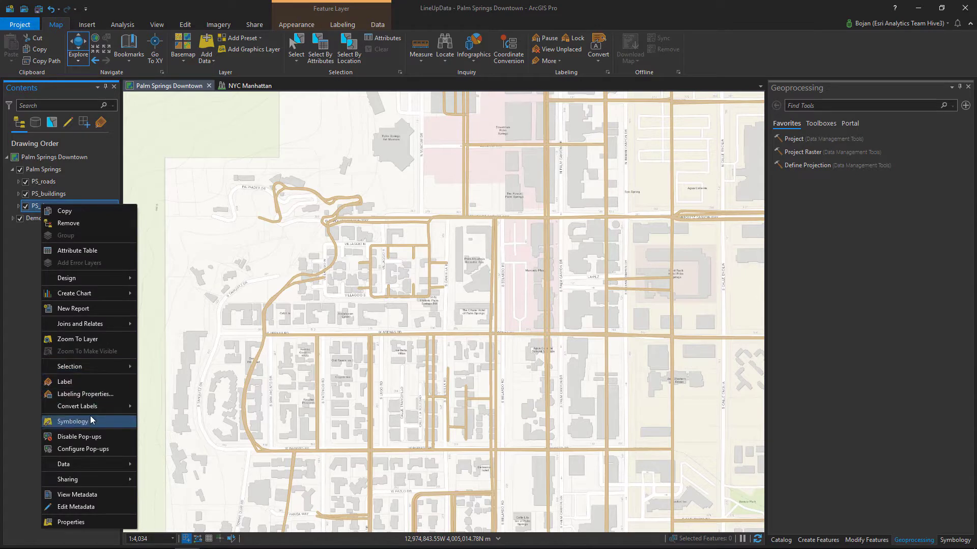
{"action": "left_click", "coordinate": [82, 339]}
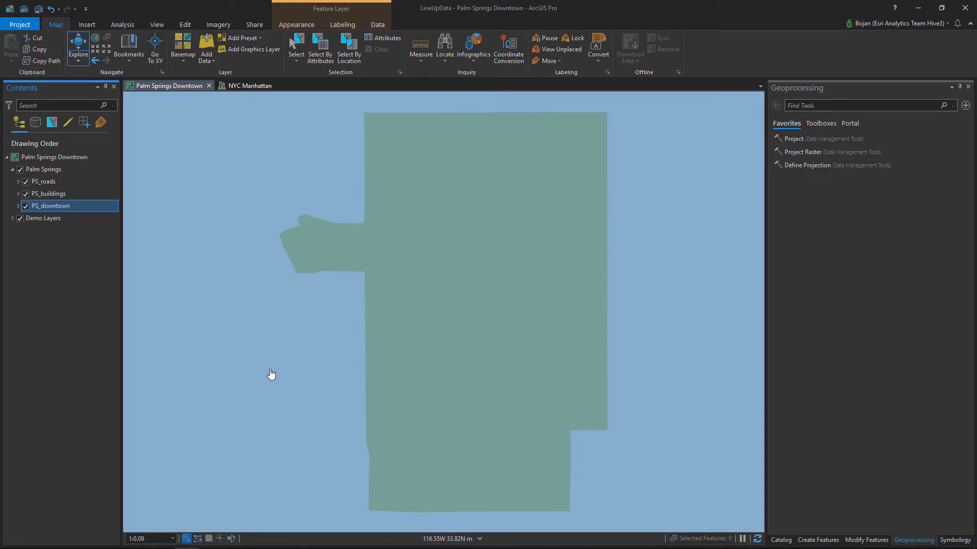
Step: Zoom to the PS_buildings layer, and switch the map to the World View bookmark to compare the layer locations
{"action": "right_click", "coordinate": [62, 194]}
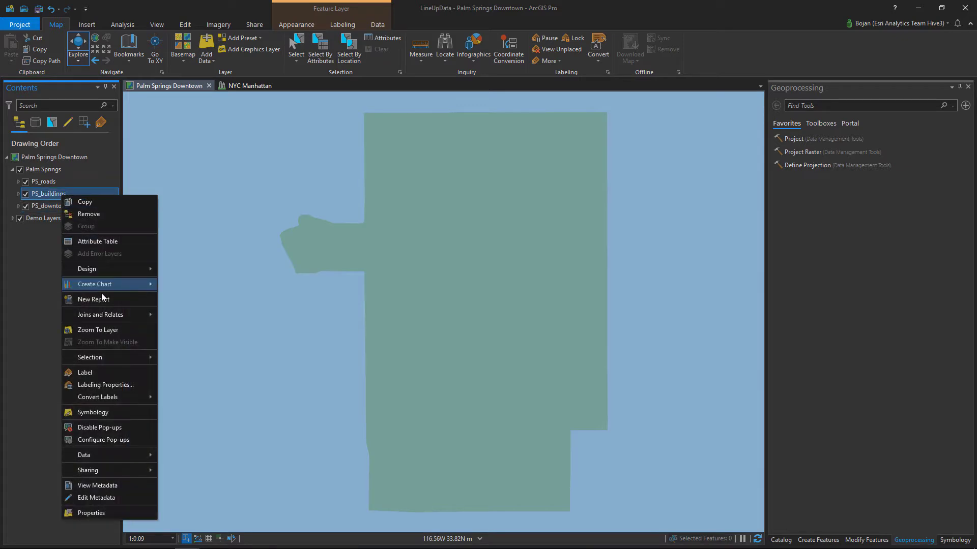
{"action": "left_click", "coordinate": [105, 329]}
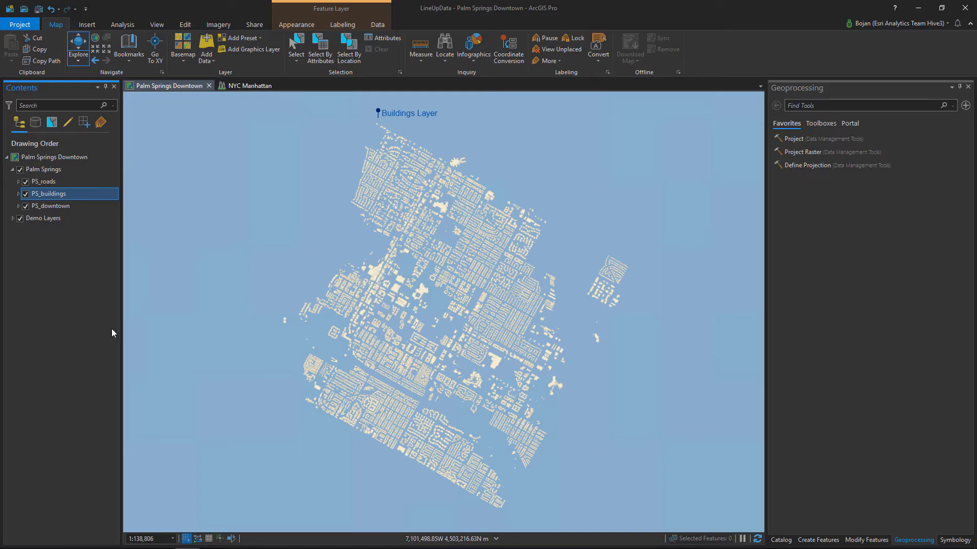
{"action": "left_click", "coordinate": [127, 62]}
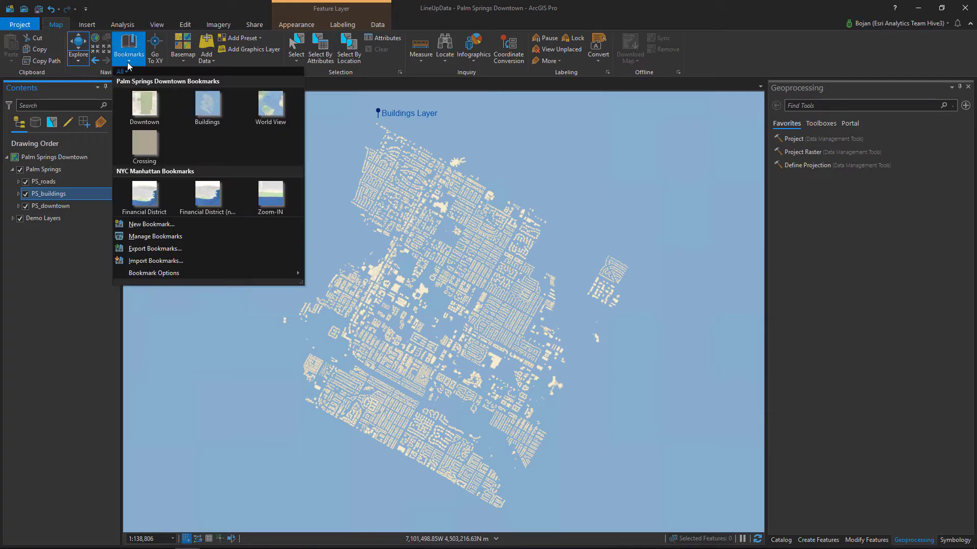
{"action": "left_click", "coordinate": [277, 121]}
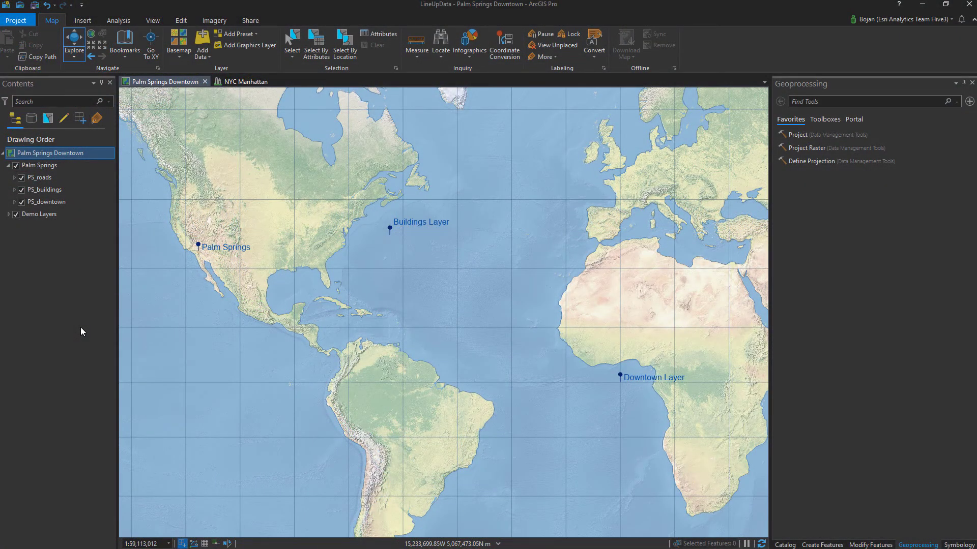
Step: Examine the coordinate system details of the Palm Springs Downtown map, including its projected and geographic coordinate systems
{"action": "right_click", "coordinate": [54, 152]}
{"action": "left_click", "coordinate": [91, 352]}
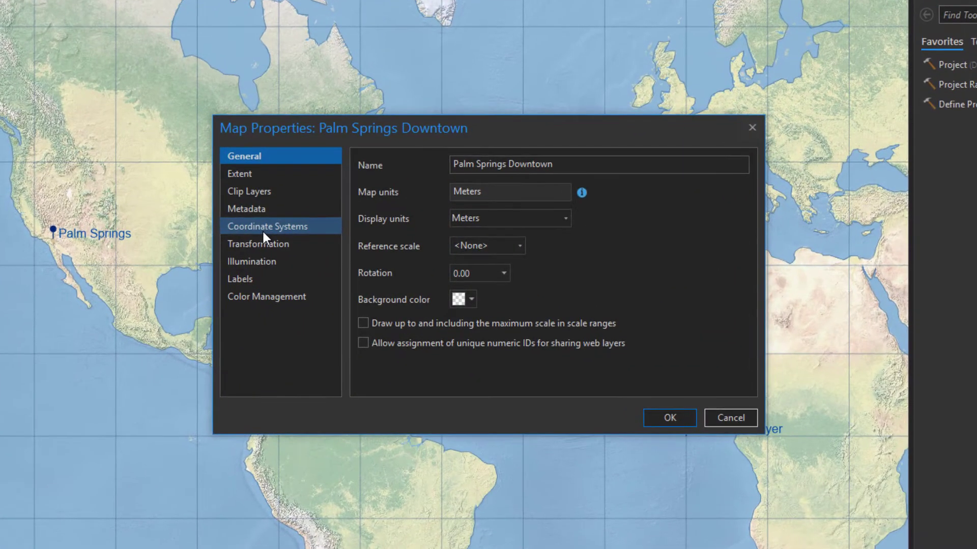
{"action": "left_click", "coordinate": [342, 241]}
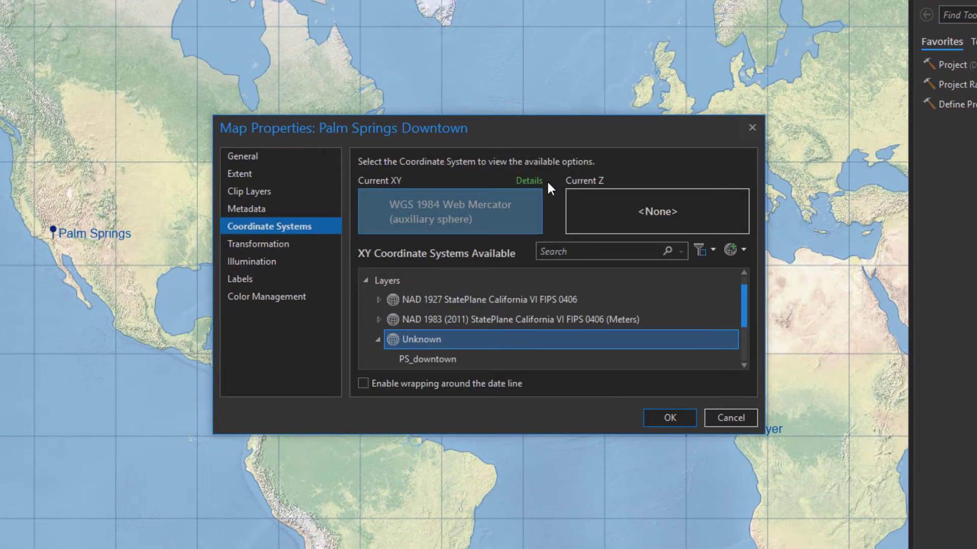
{"action": "left_click", "coordinate": [529, 183]}
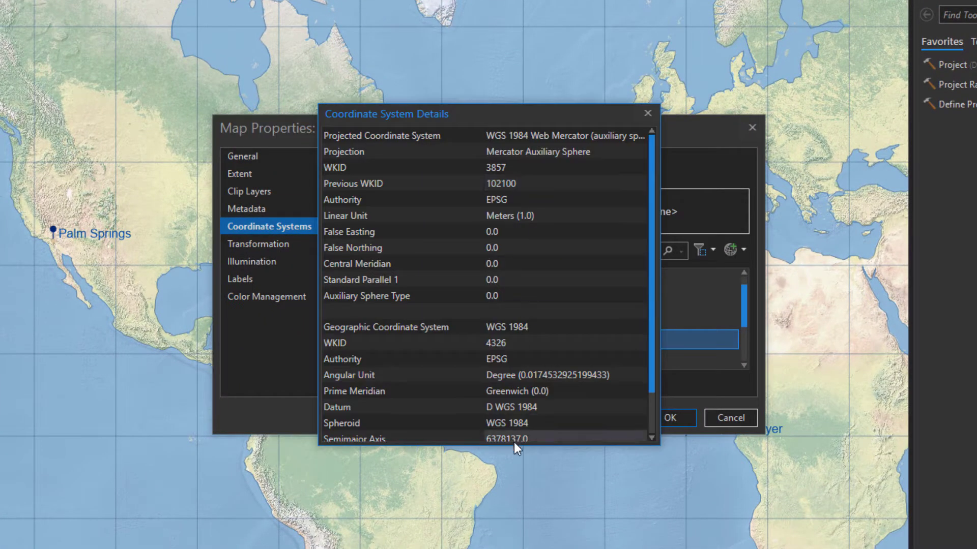
{"action": "left_click_drag", "start_coordinate": [515, 446], "coordinate": [524, 500]}
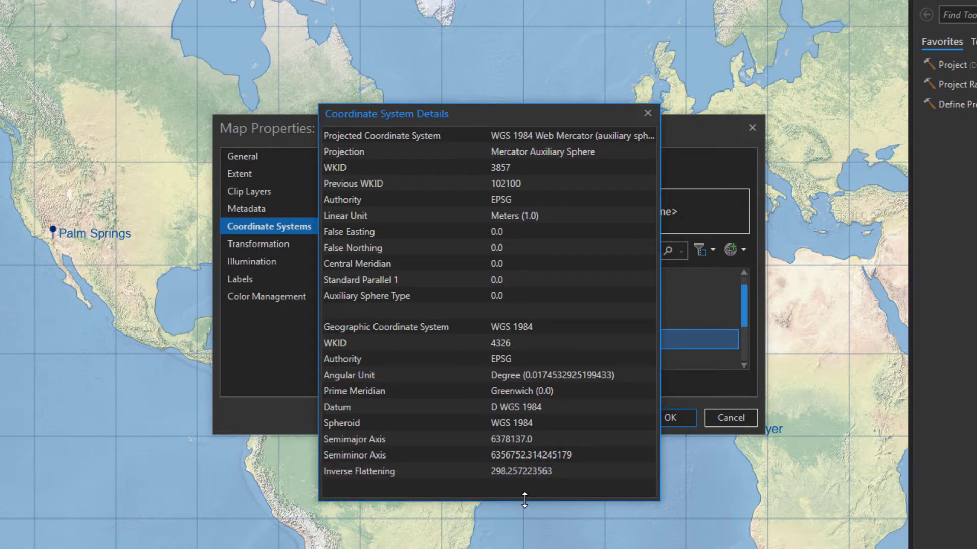
{"action": "left_click", "coordinate": [426, 141]}
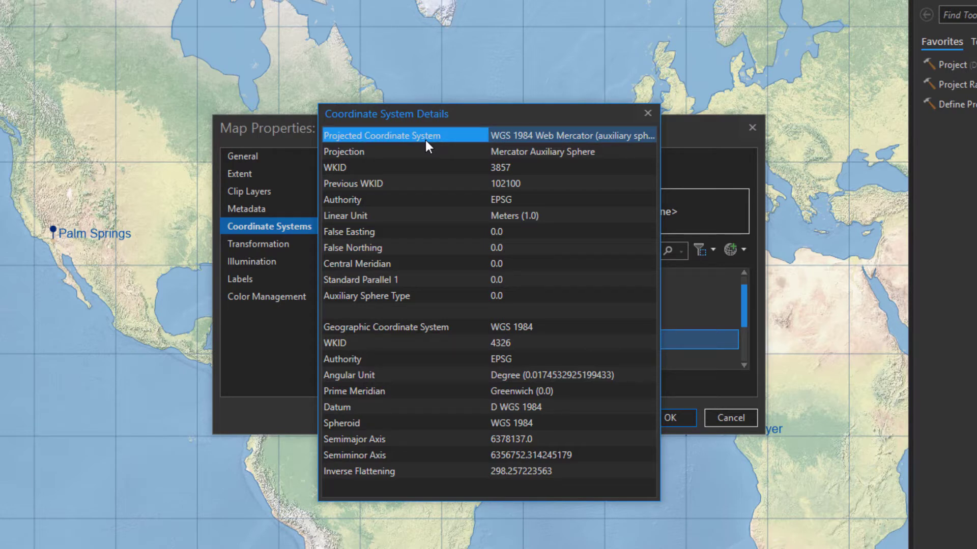
{"action": "left_click", "coordinate": [433, 328]}
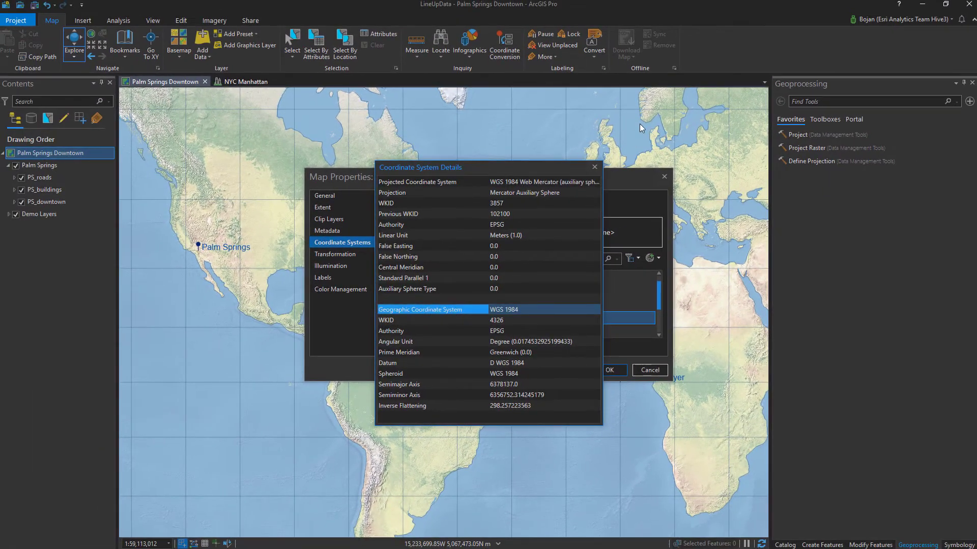
{"action": "left_click", "coordinate": [594, 166]}
{"action": "left_click", "coordinate": [663, 177]}
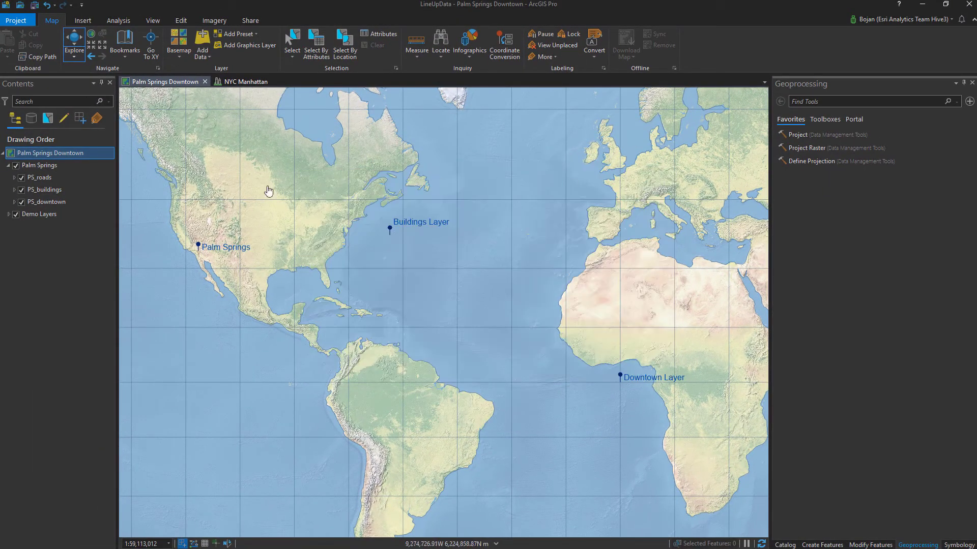
Step: Examine the spatial reference and extent coordinates in the PS_downtown layer's source properties
{"action": "right_click", "coordinate": [63, 205]}
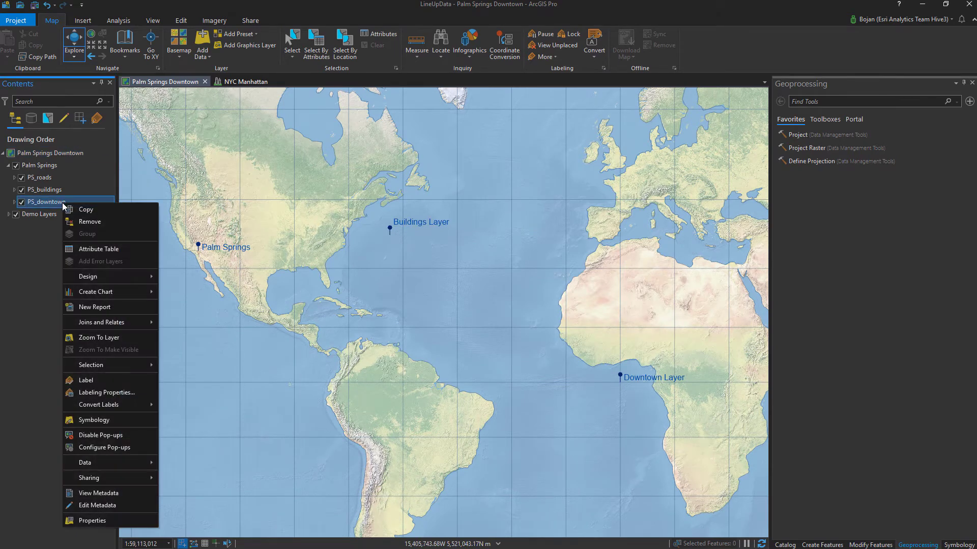
{"action": "left_click", "coordinate": [90, 521]}
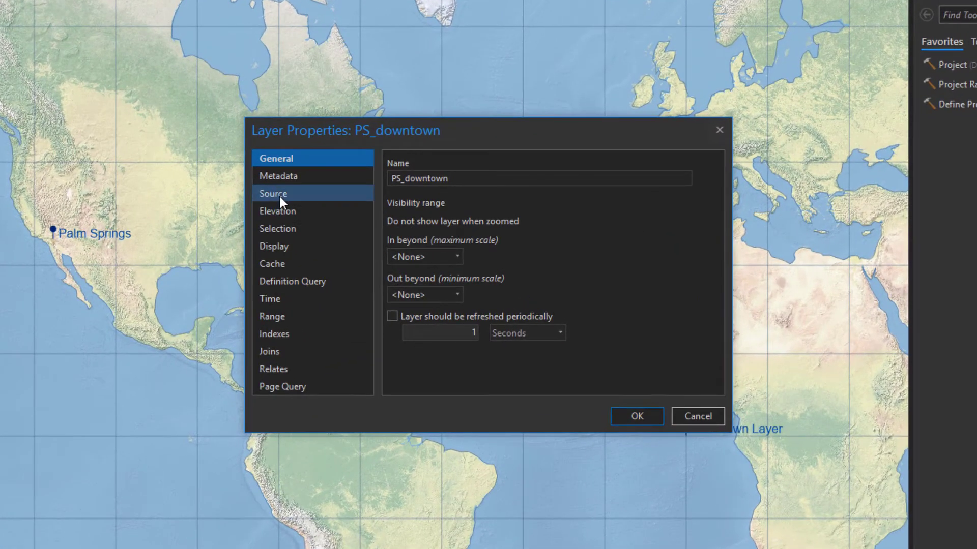
{"action": "left_click", "coordinate": [342, 219]}
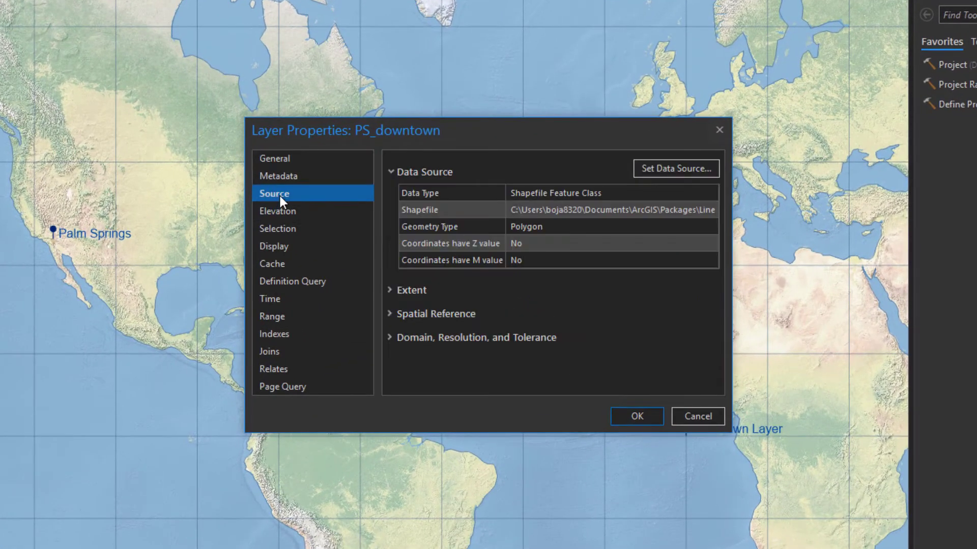
{"action": "left_click", "coordinate": [390, 315]}
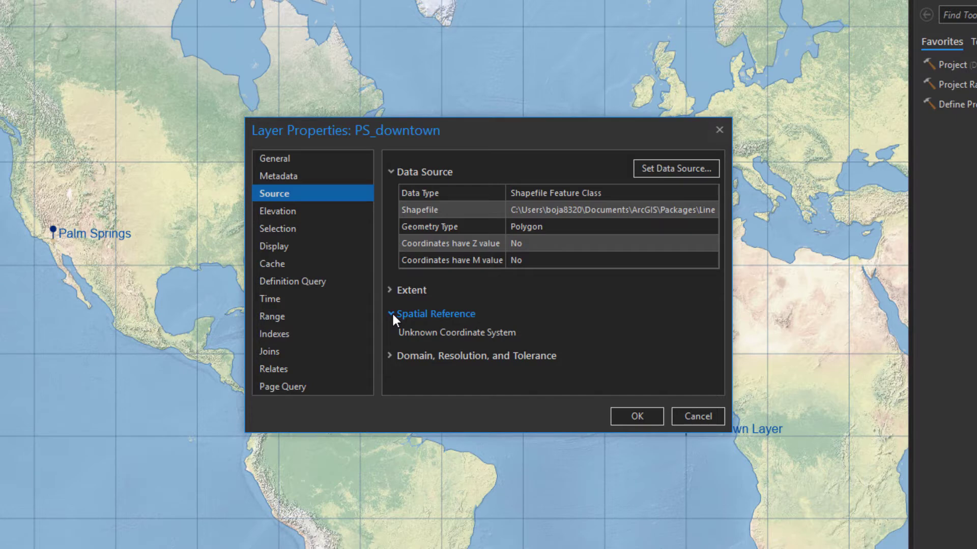
{"action": "left_click", "coordinate": [389, 288]}
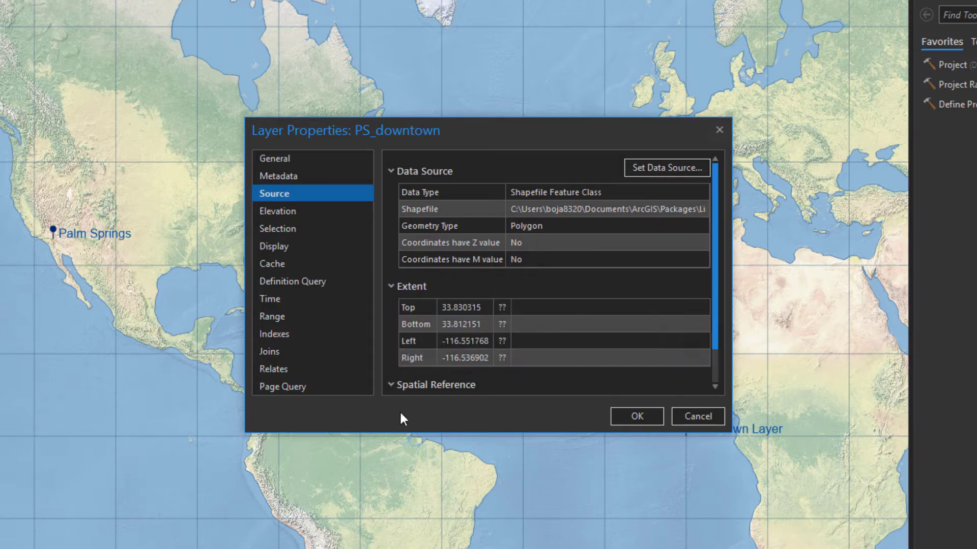
{"action": "left_click_drag", "start_coordinate": [413, 437], "coordinate": [414, 519]}
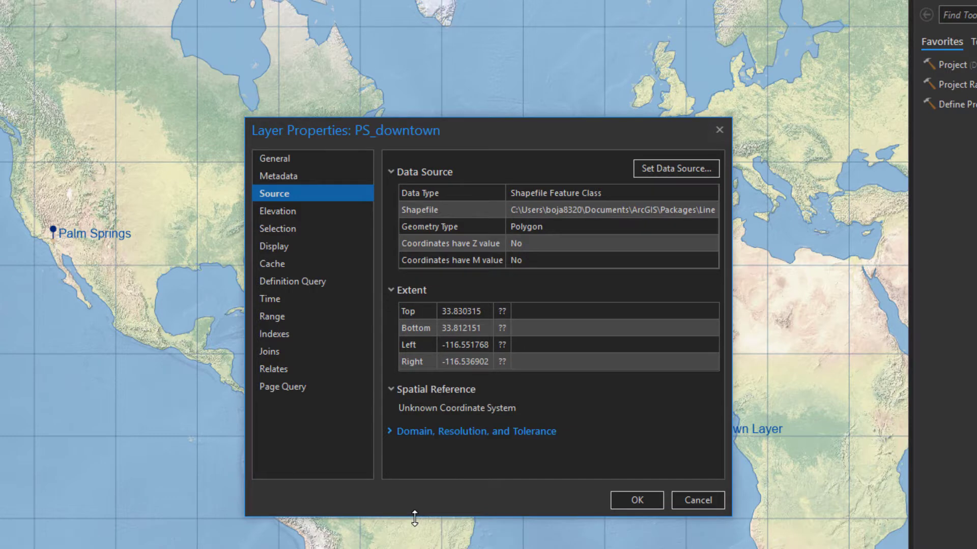
{"action": "left_click", "coordinate": [410, 345]}
{"action": "left_click", "coordinate": [408, 313]}
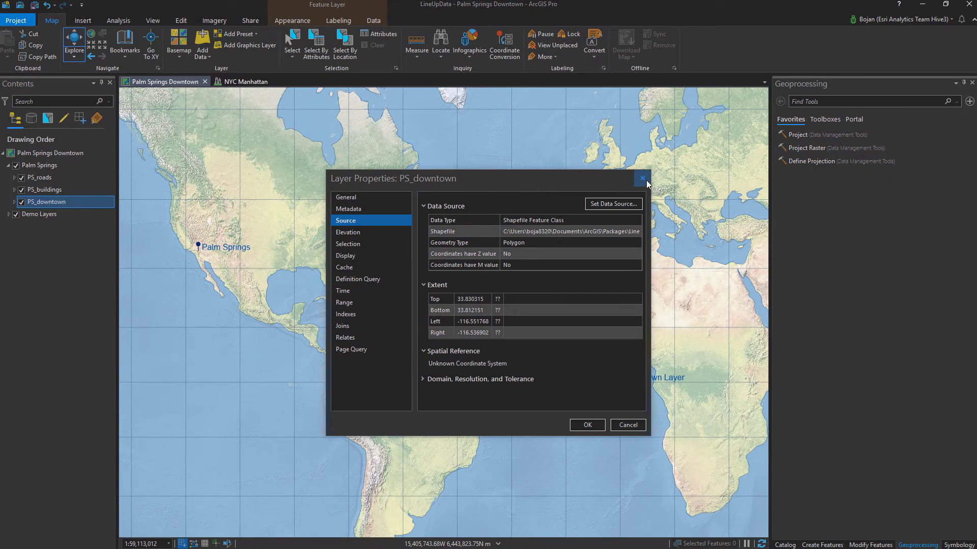
{"action": "left_click", "coordinate": [641, 178]}
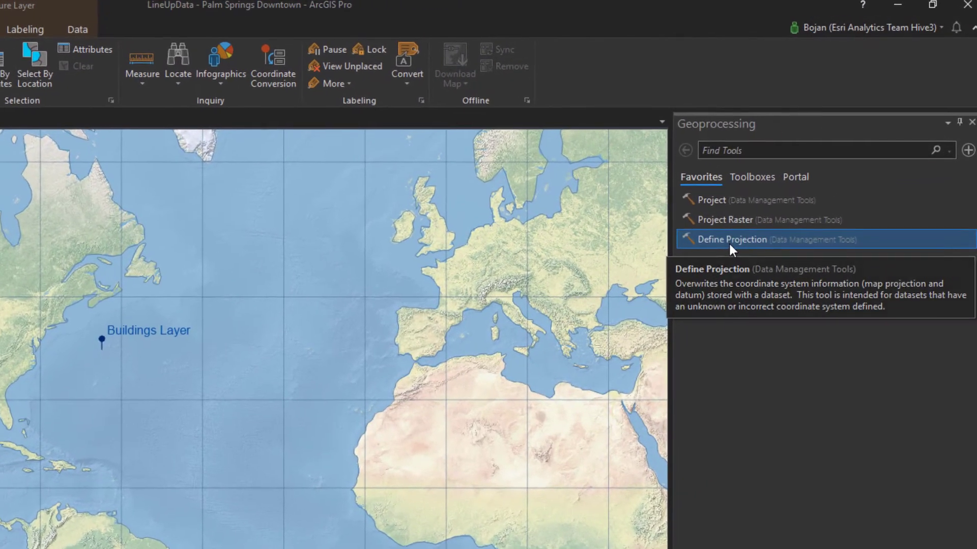
Step: Open the Define Projection tool and set PS_downtown from the Palm Springs group as the input dataset
{"action": "left_click", "coordinate": [810, 162]}
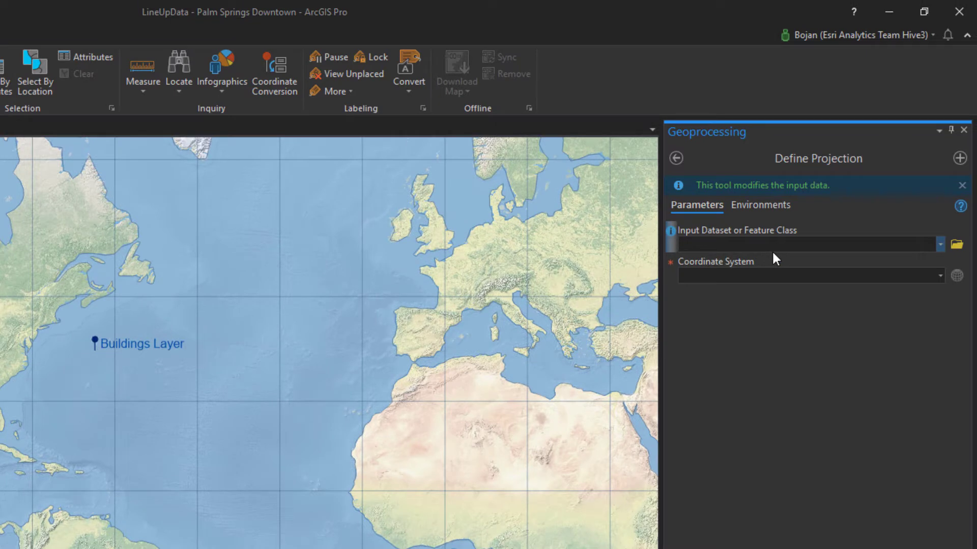
{"action": "left_click", "coordinate": [940, 245]}
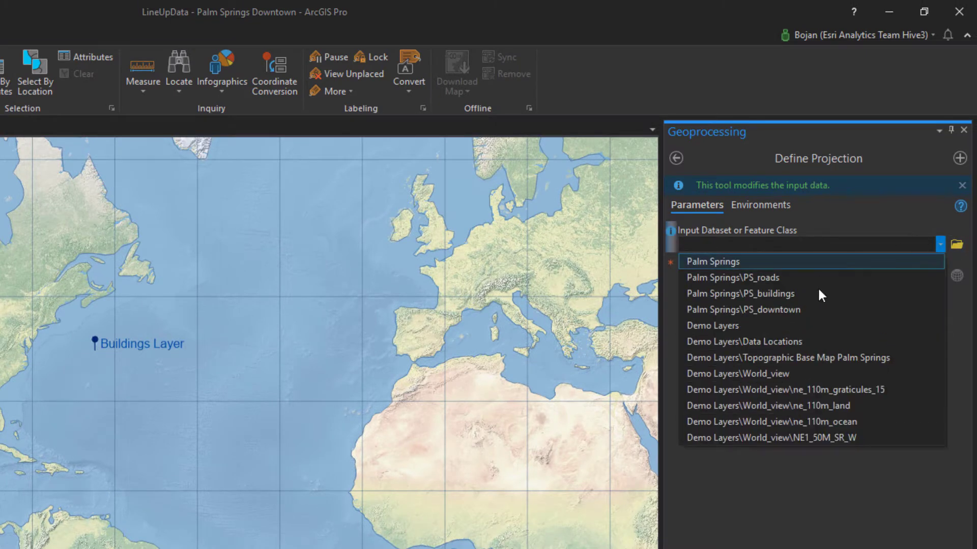
{"action": "left_click", "coordinate": [818, 312]}
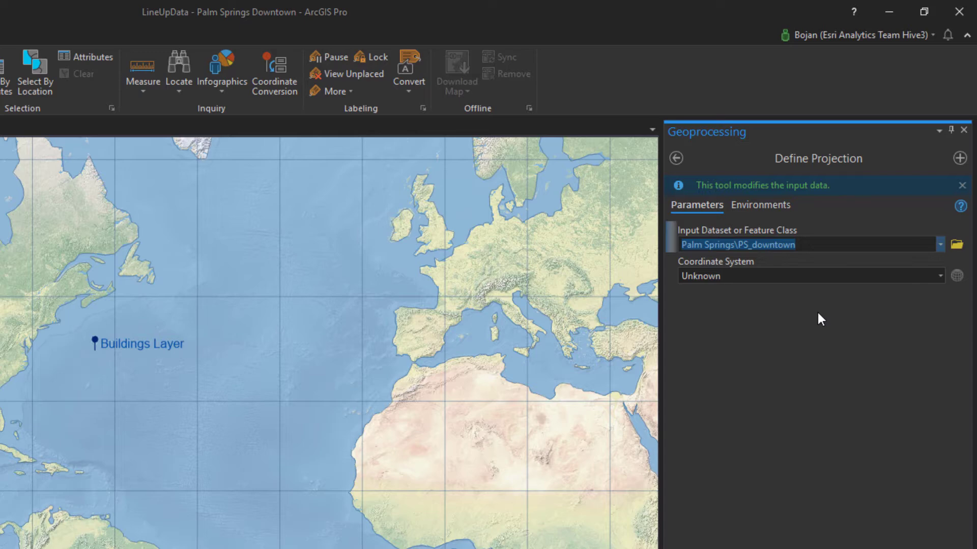
Step: Set the coordinate system to the geographic NAD 1983 (2011) for USA and territories and run Define Projection on PS_downtown
{"action": "left_click", "coordinate": [957, 276]}
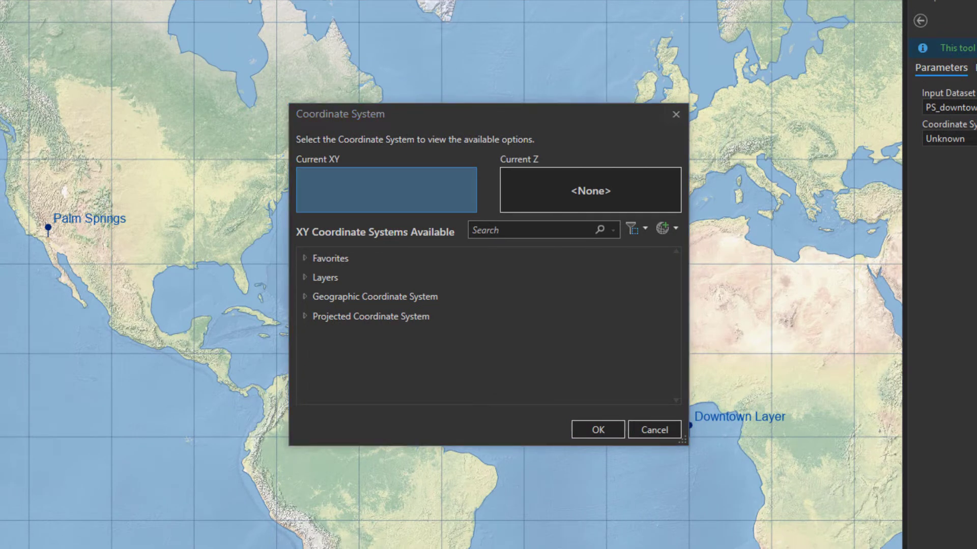
{"action": "left_click", "coordinate": [304, 297]}
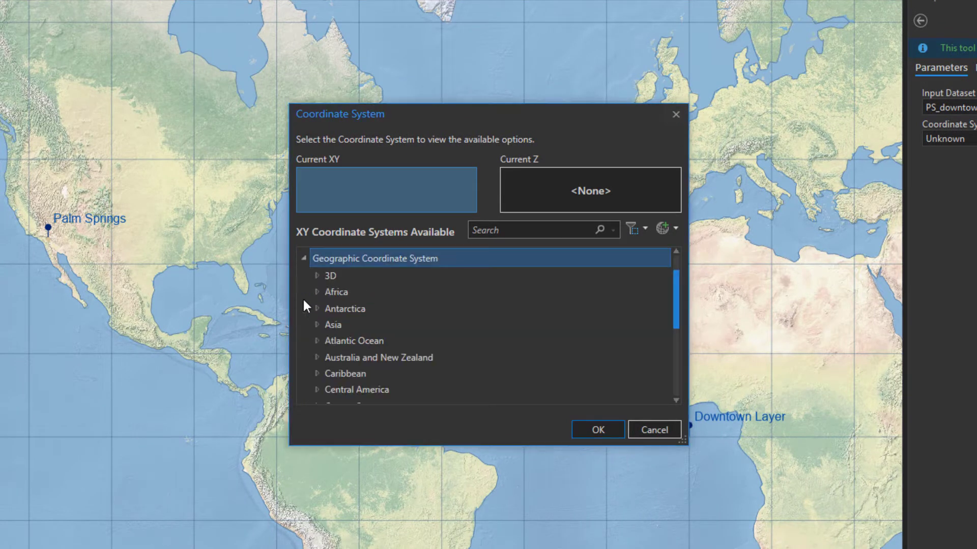
{"action": "scroll", "coordinate": [333, 274], "scroll_direction": "down", "scroll_amount": 1}
{"action": "scroll", "coordinate": [333, 270], "scroll_direction": "down", "scroll_amount": 3}
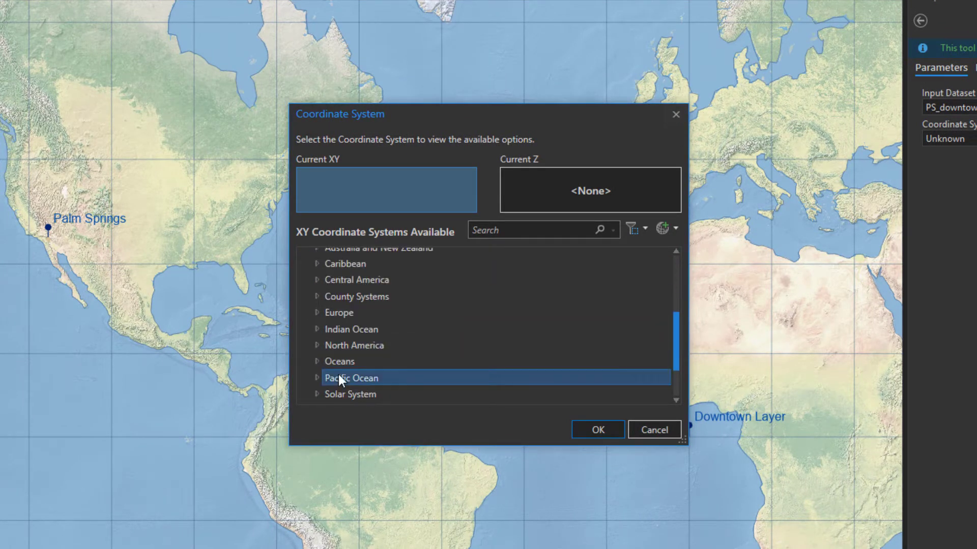
{"action": "scroll", "coordinate": [335, 346], "scroll_direction": "down", "scroll_amount": 1}
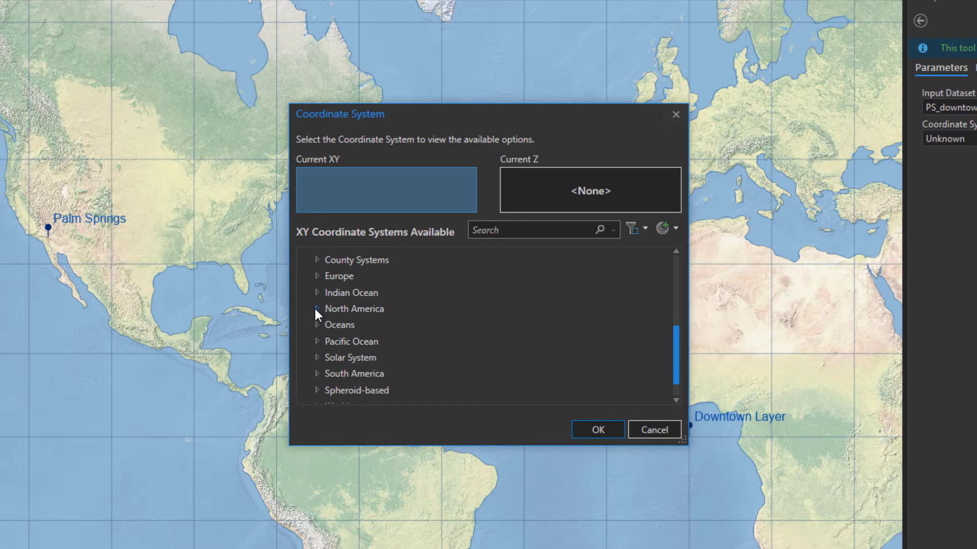
{"action": "left_click", "coordinate": [316, 310]}
{"action": "scroll", "coordinate": [375, 300], "scroll_direction": "down", "scroll_amount": 4}
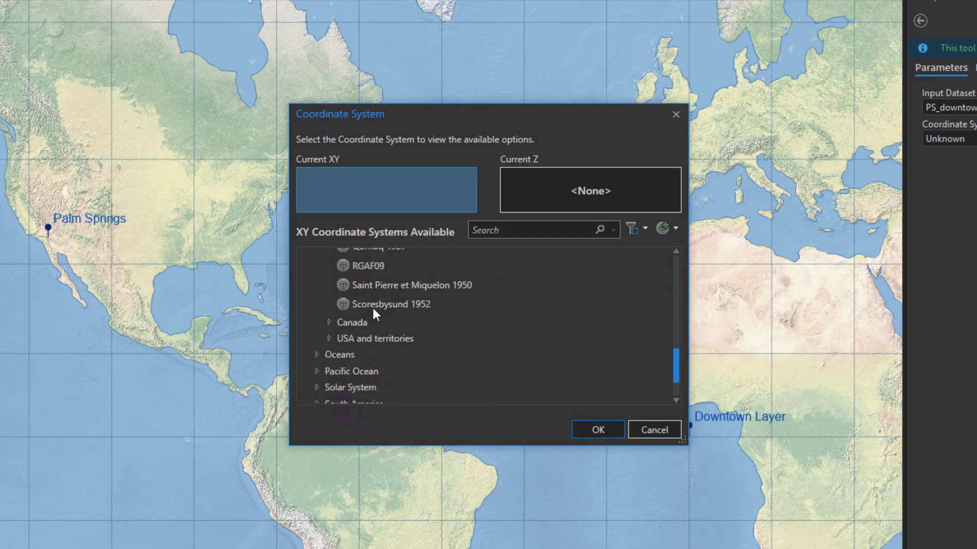
{"action": "left_click", "coordinate": [329, 338]}
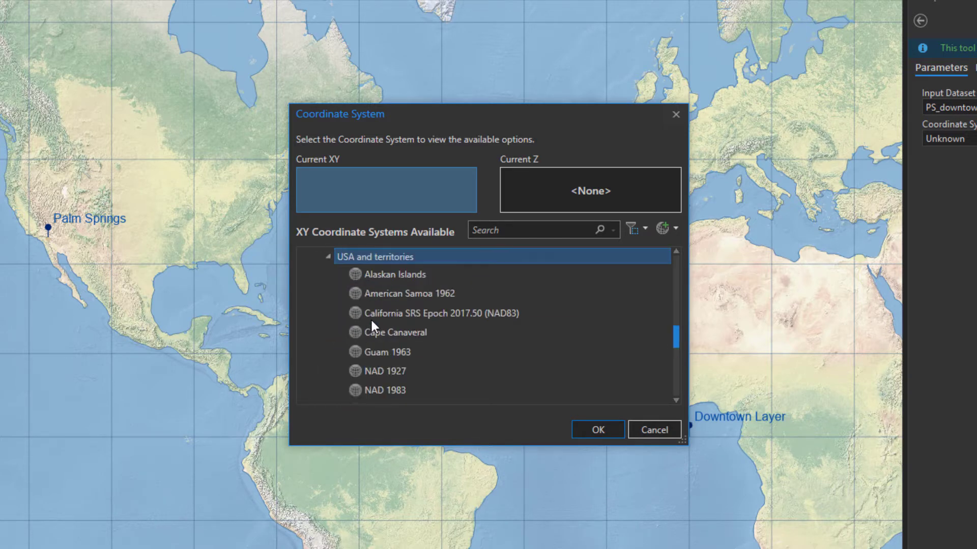
{"action": "scroll", "coordinate": [371, 320], "scroll_direction": "down", "scroll_amount": 1}
{"action": "left_click", "coordinate": [401, 375]}
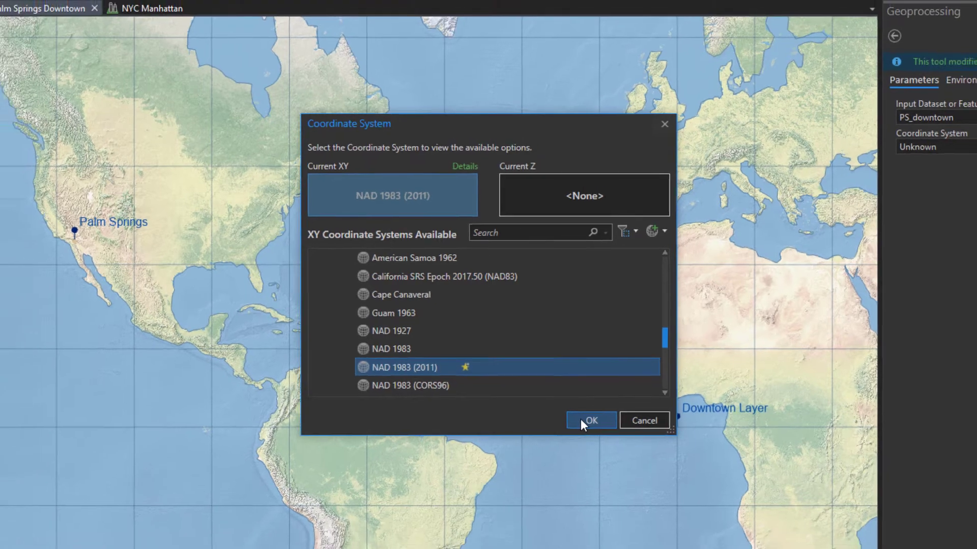
{"action": "left_click", "coordinate": [590, 431]}
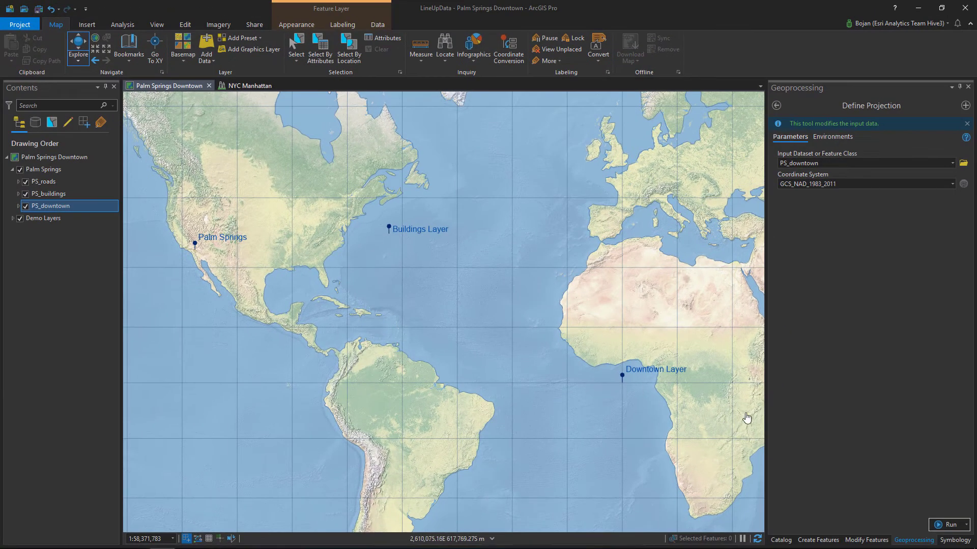
{"action": "left_click", "coordinate": [949, 525]}
{"action": "mouse_move", "coordinate": [956, 530]}
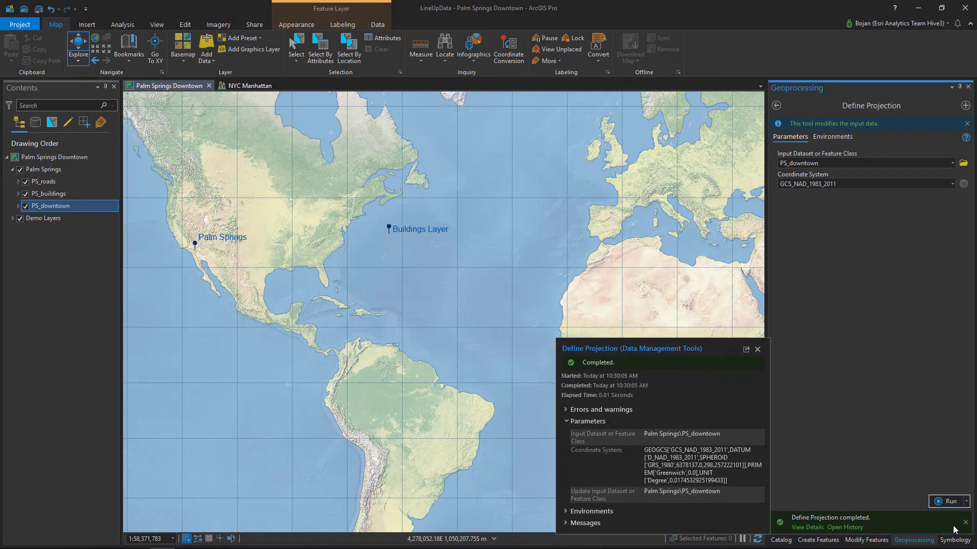
Step: Go to the Downtown bookmark of the Palm Springs Downtown map to check where PS_downtown draws
{"action": "left_click", "coordinate": [128, 65]}
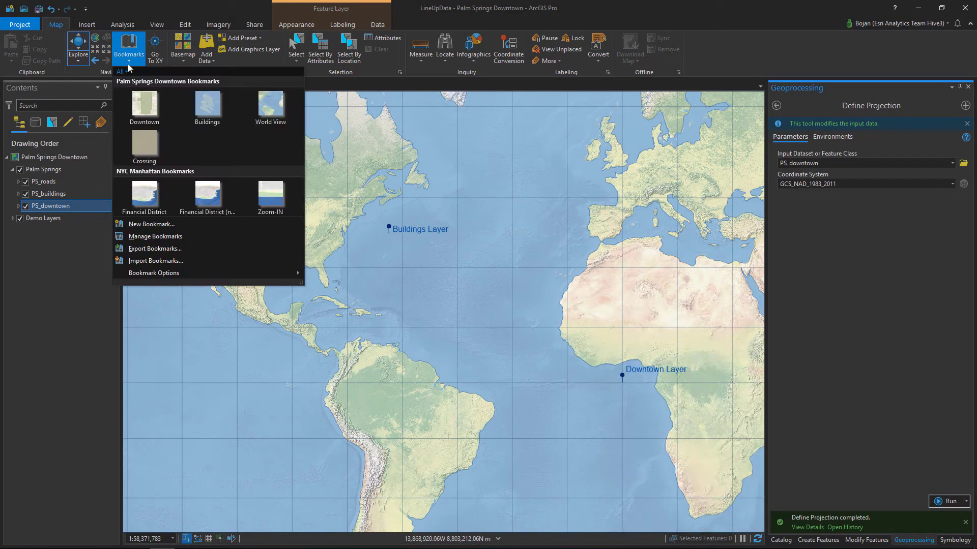
{"action": "left_click", "coordinate": [142, 98]}
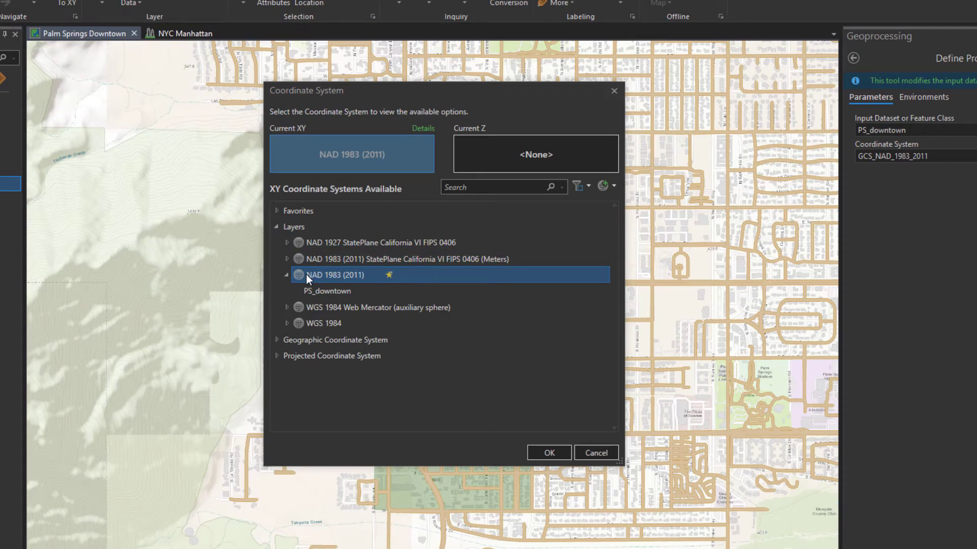
Step: Add the NAD 1983 (2011) coordinate system used by PS_downtown to the favorite coordinate systems
{"action": "left_click", "coordinate": [277, 210]}
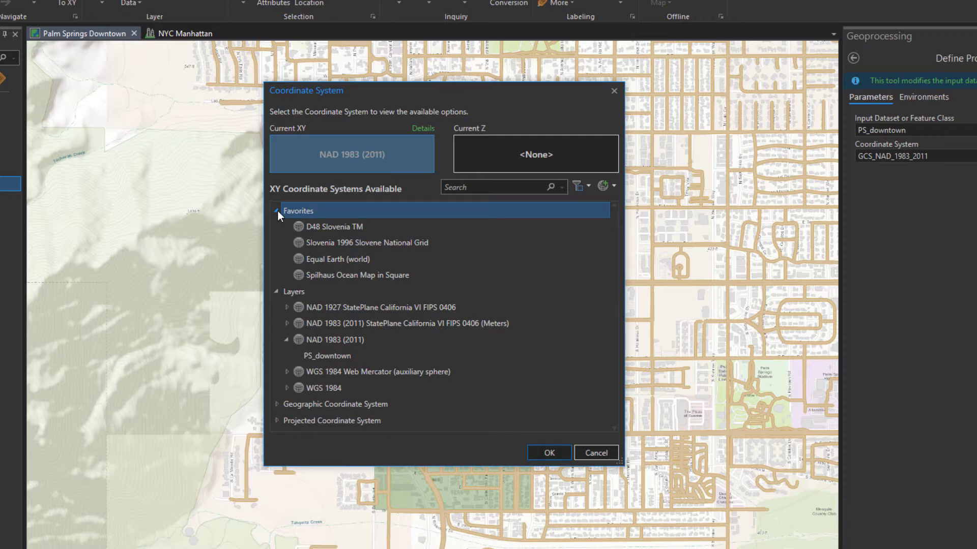
{"action": "right_click", "coordinate": [356, 345]}
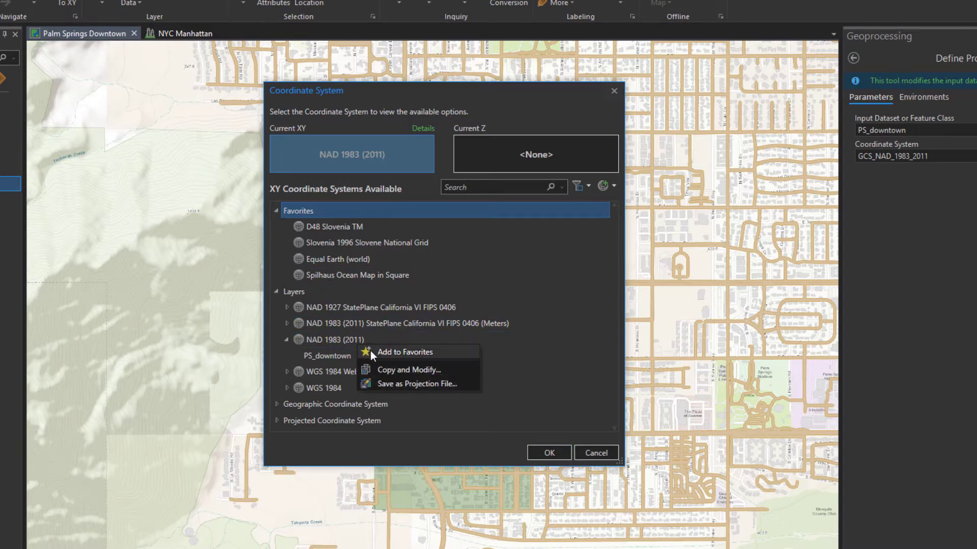
{"action": "left_click", "coordinate": [371, 350]}
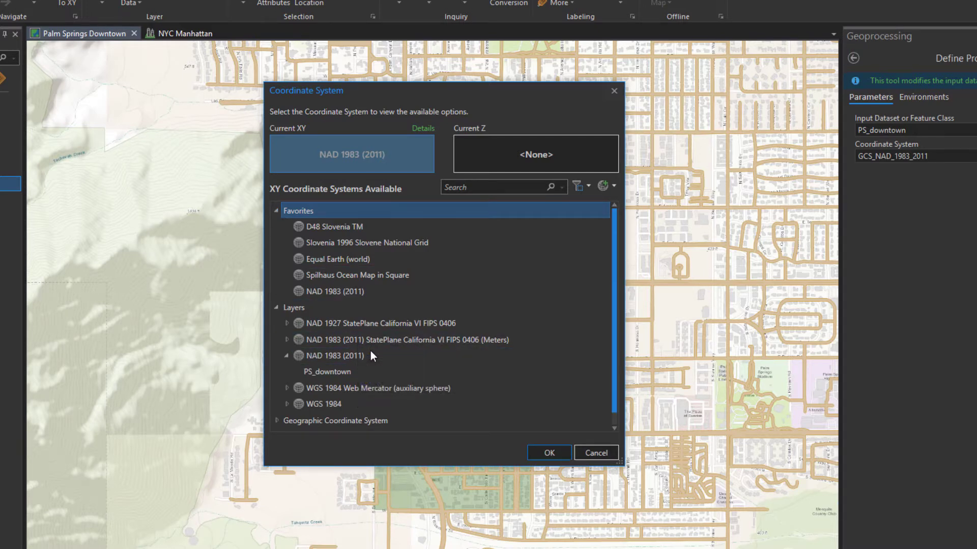
Step: Remove NAD 1983 (2011) from the favorite coordinate systems and collapse the favorites list
{"action": "left_click", "coordinate": [370, 291]}
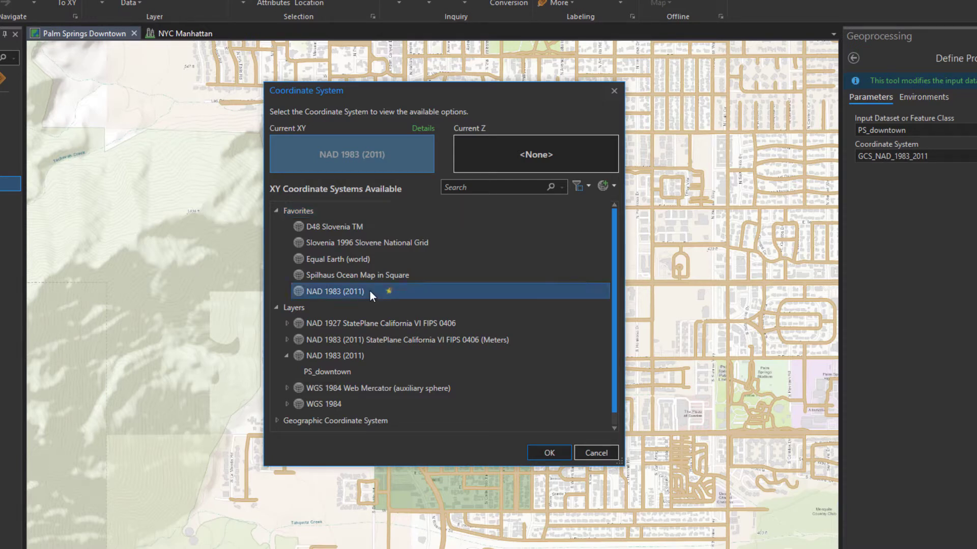
{"action": "right_click", "coordinate": [364, 289]}
{"action": "left_click", "coordinate": [387, 299]}
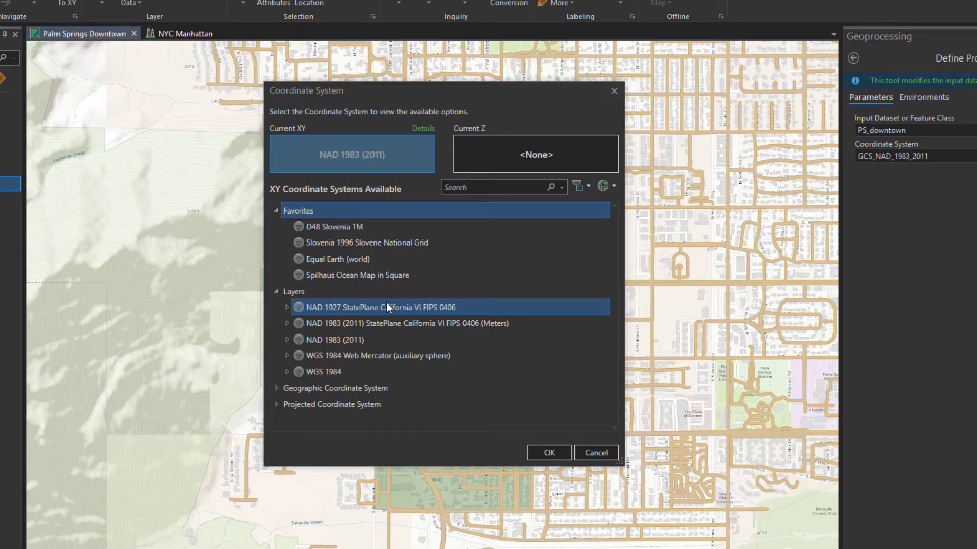
{"action": "left_click", "coordinate": [277, 210]}
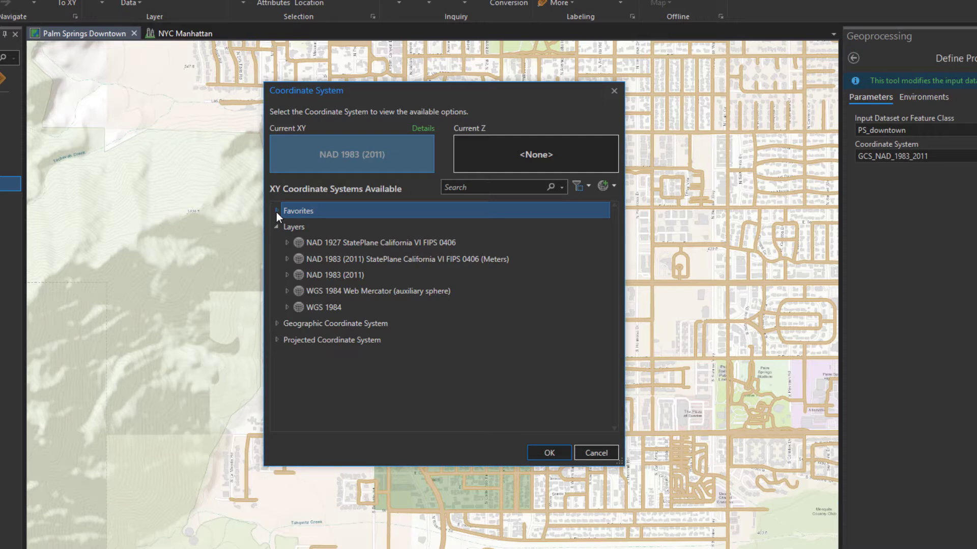
Step: Search the available coordinate systems for WGS 1984 and list the matching world geographic coordinate systems
{"action": "left_click", "coordinate": [460, 183]}
{"action": "type", "text": "WGS 1984"}
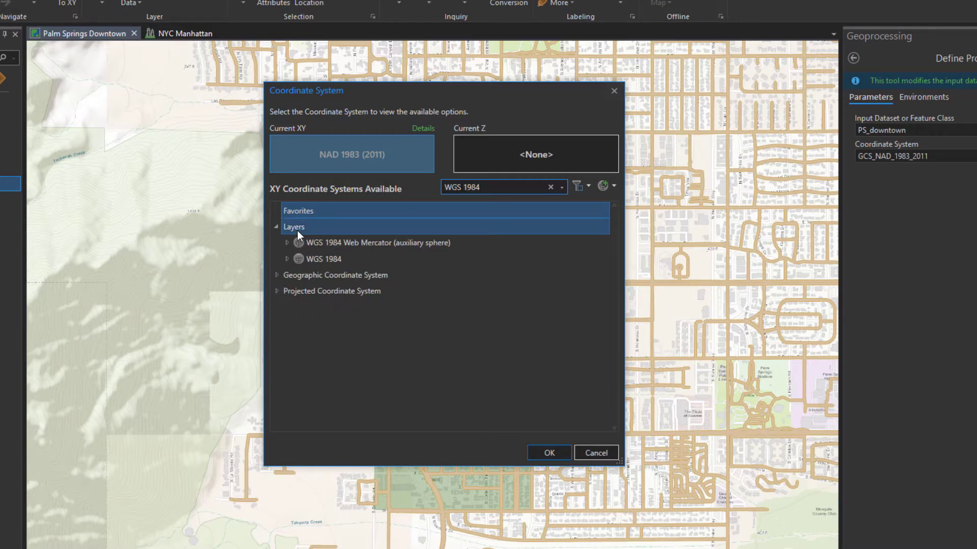
{"action": "left_click", "coordinate": [276, 275]}
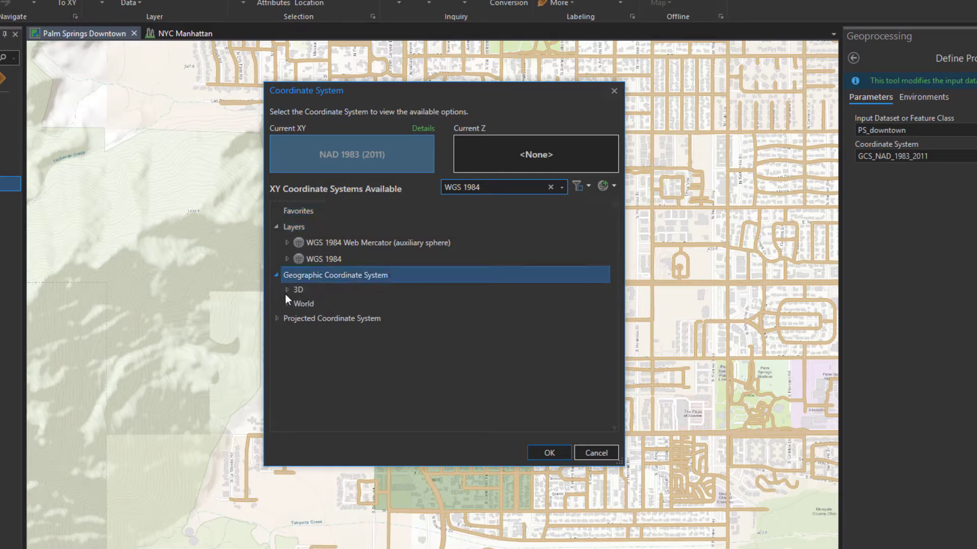
{"action": "left_click", "coordinate": [286, 304]}
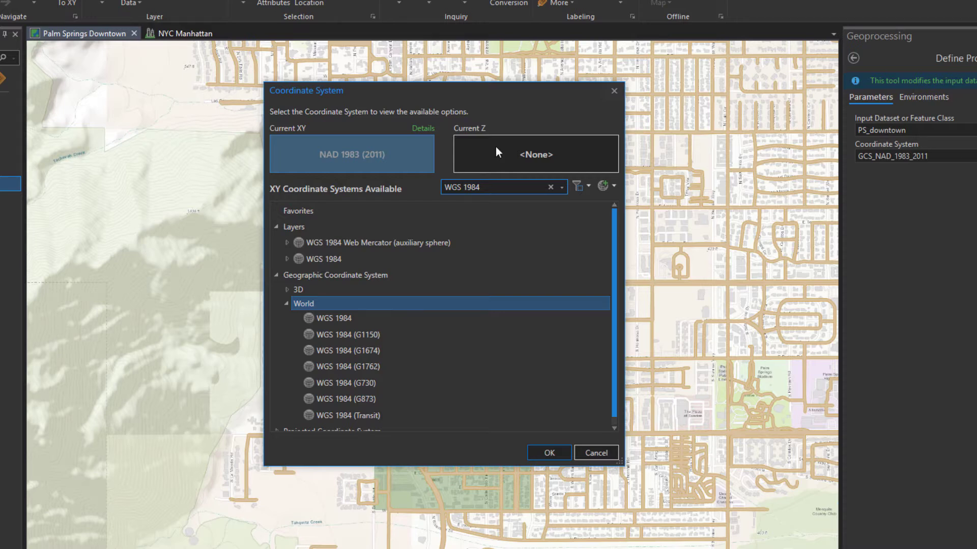
Step: Find the coordinate system with WKID 6426, then clear the search to show the full list
{"action": "left_click", "coordinate": [496, 186]}
{"action": "key", "text": "ctrl+a"}
{"action": "type", "text": "6426"}
{"action": "key", "text": "Return"}
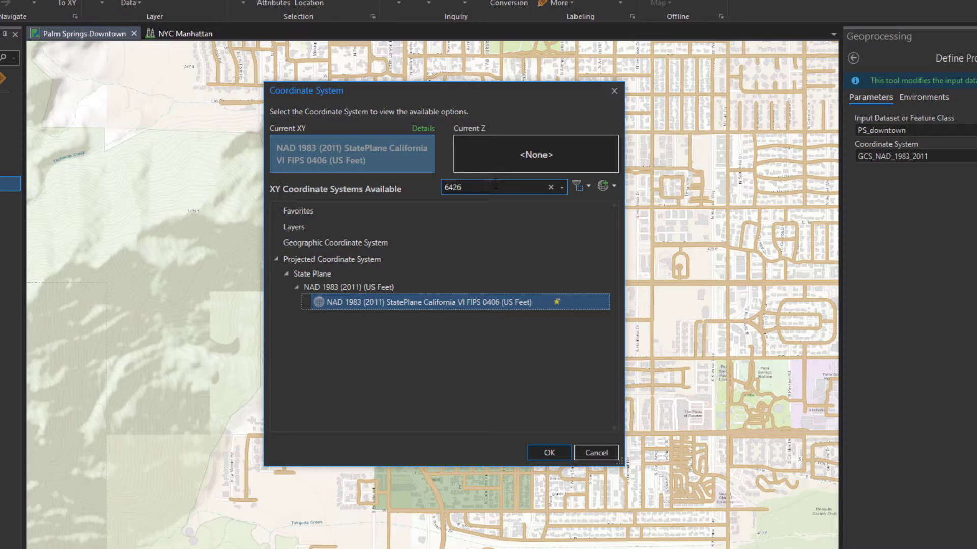
{"action": "left_click", "coordinate": [551, 187]}
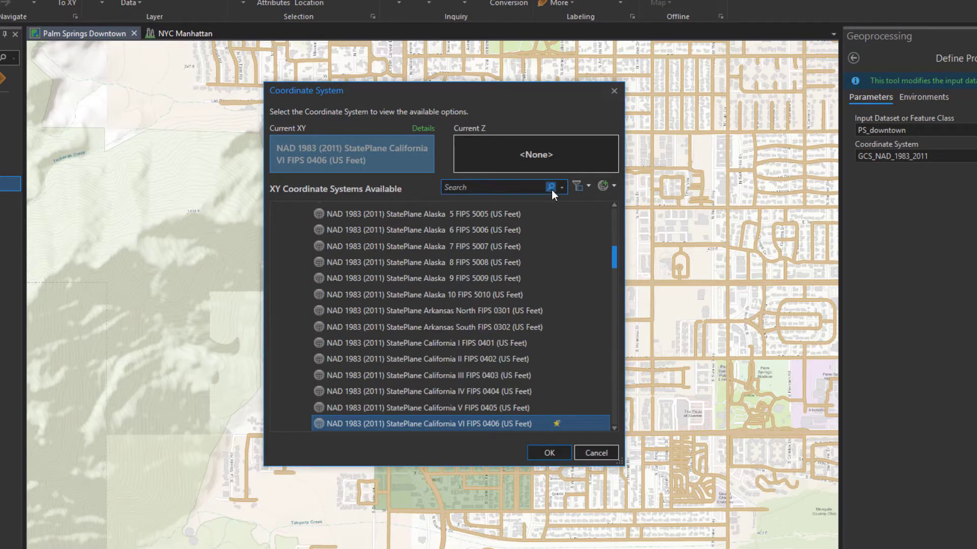
Step: Apply a spatial filter to the available coordinate systems using the extent of the PS_downtown layer
{"action": "left_click", "coordinate": [578, 187]}
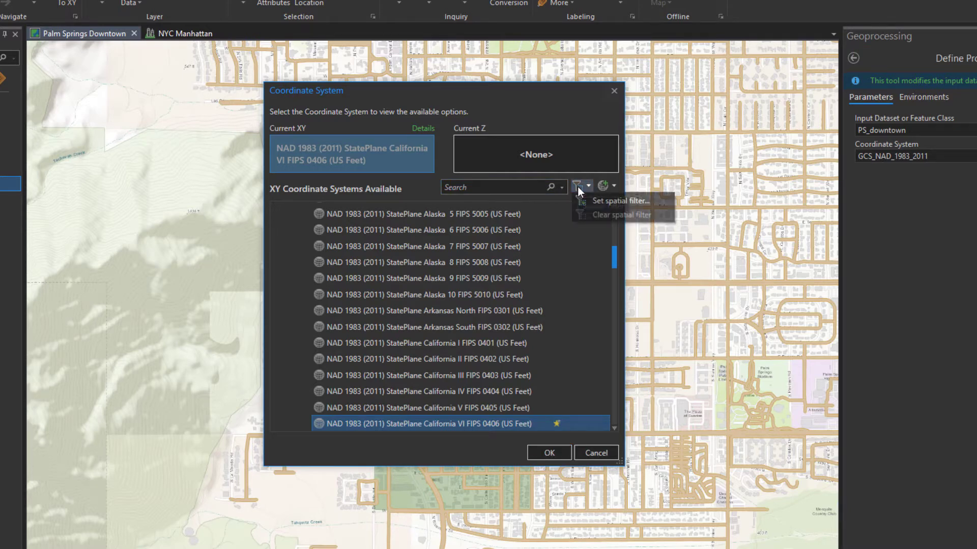
{"action": "left_click", "coordinate": [585, 200]}
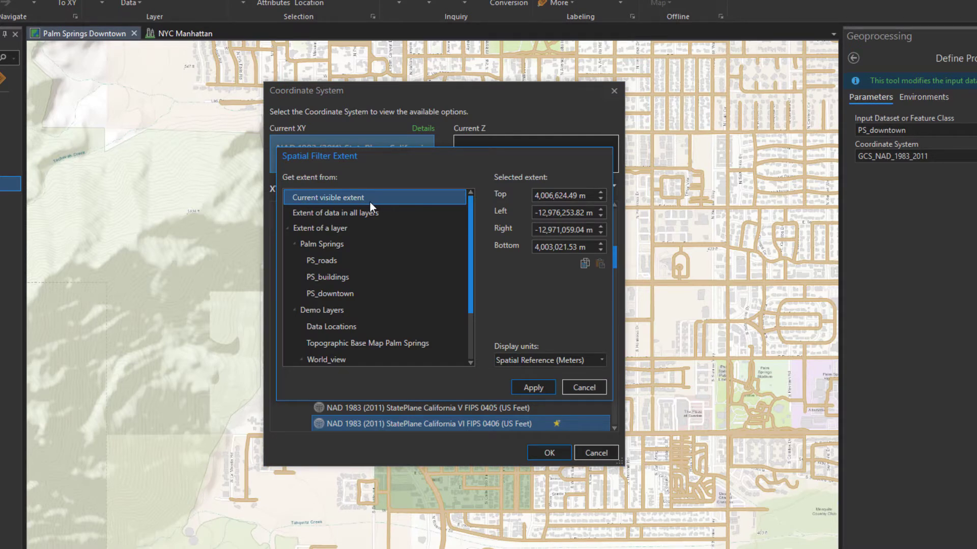
{"action": "left_click", "coordinate": [348, 213]}
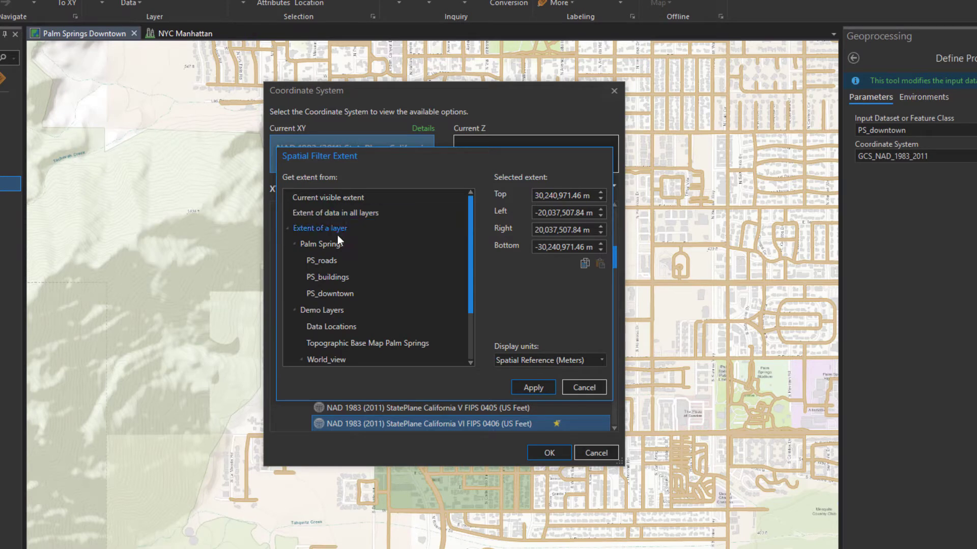
{"action": "left_click", "coordinate": [332, 294]}
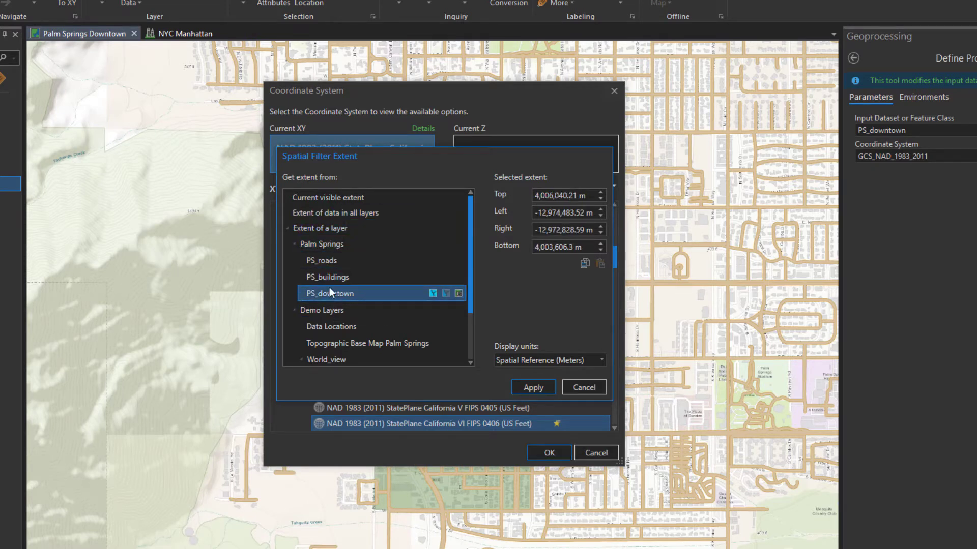
{"action": "left_click", "coordinate": [316, 231]}
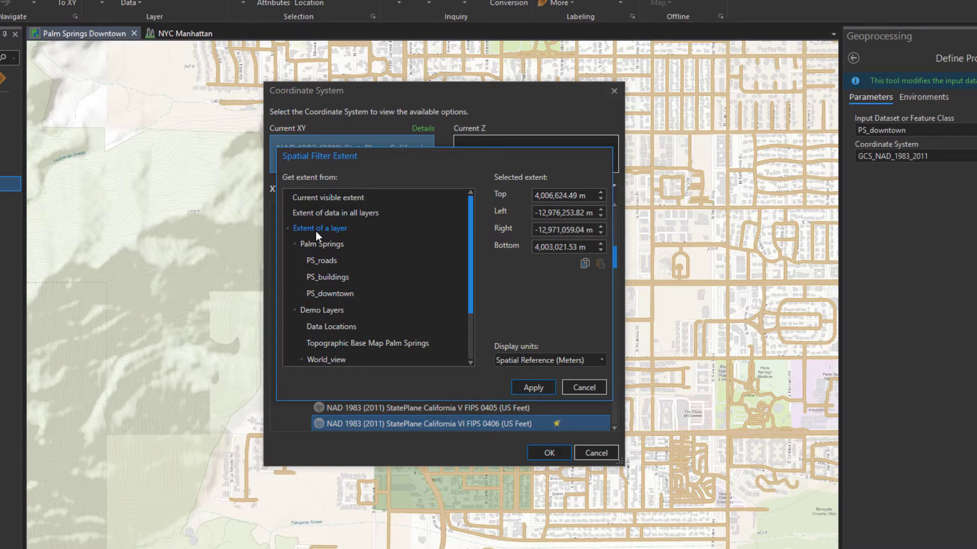
{"action": "left_click", "coordinate": [555, 195]}
{"action": "left_click", "coordinate": [313, 295]}
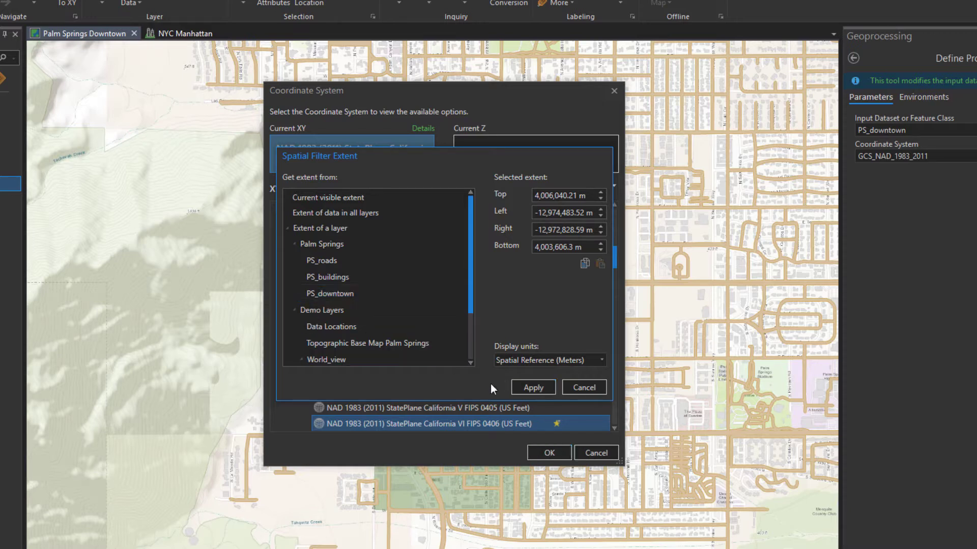
{"action": "left_click", "coordinate": [514, 387]}
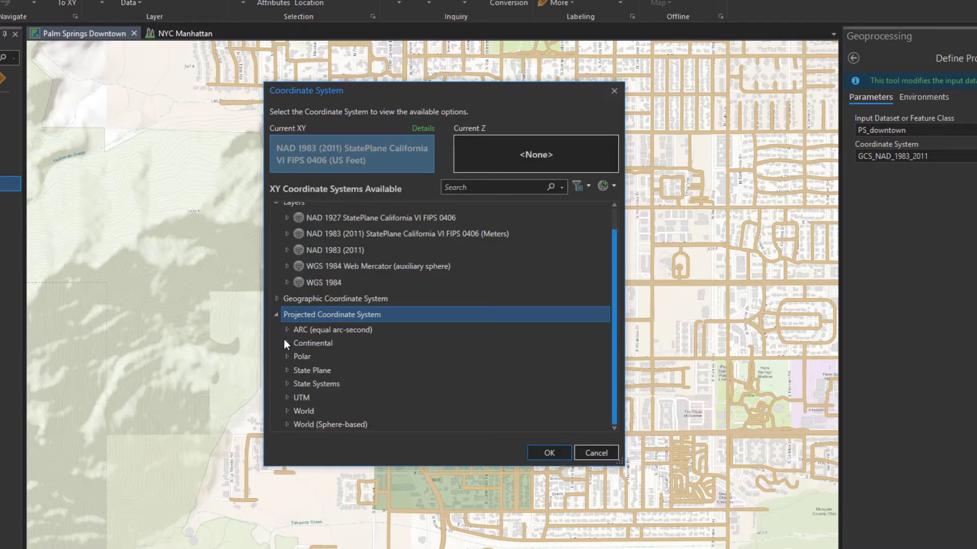
Step: Browse the filtered State Plane projected systems for NAD 1983 (2011) in US feet and in meters
{"action": "left_click", "coordinate": [287, 371]}
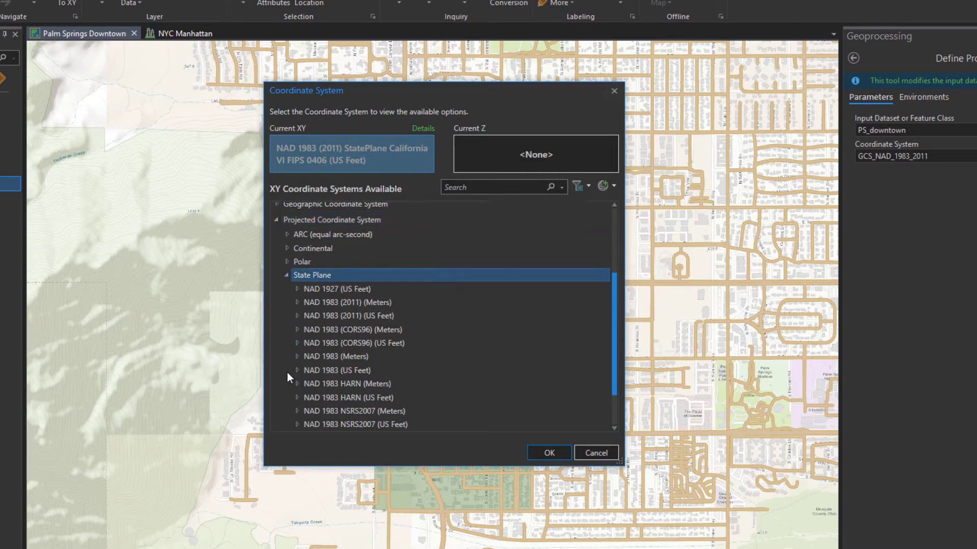
{"action": "left_click", "coordinate": [296, 315]}
{"action": "left_click", "coordinate": [297, 303]}
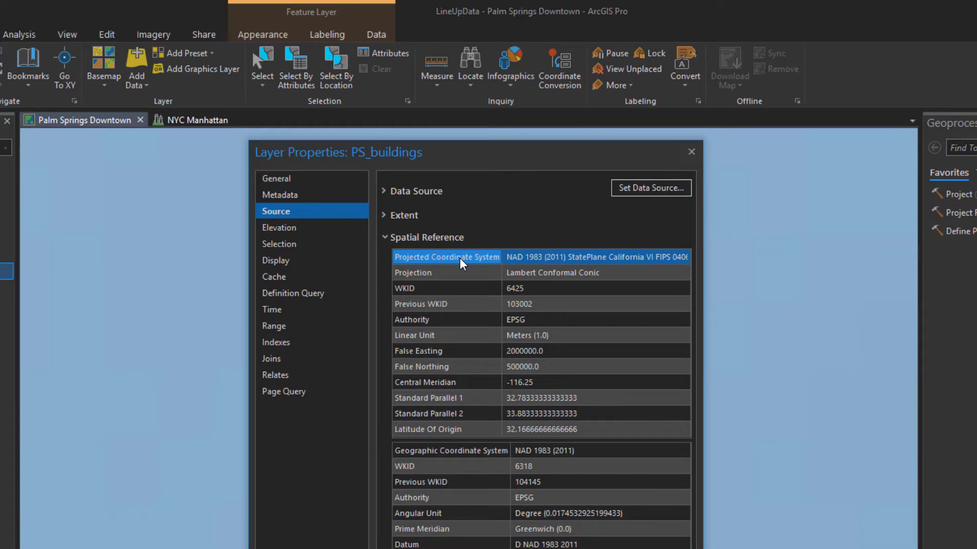
Step: Examine the PS_buildings layer's linear unit and geographic coordinate system in its spatial reference, then close the properties without changes
{"action": "left_click", "coordinate": [454, 336]}
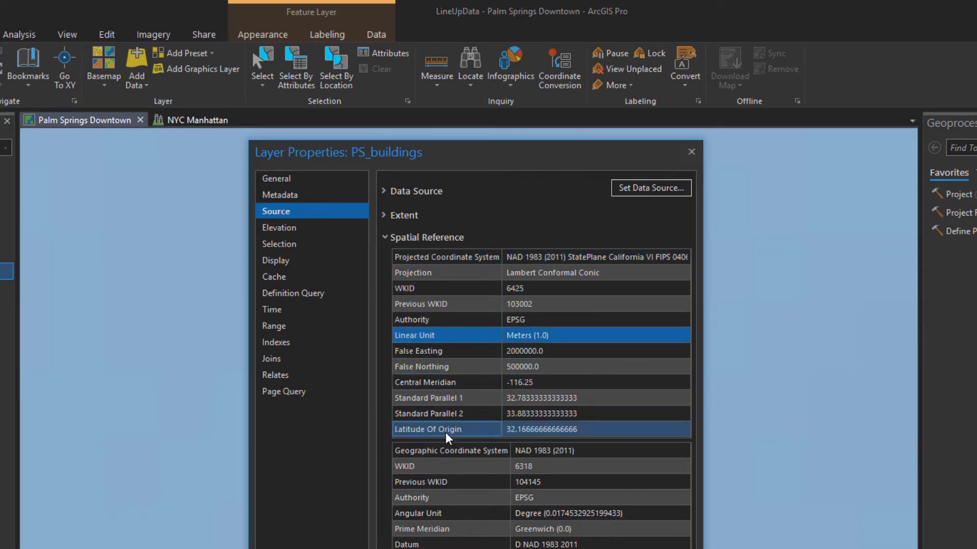
{"action": "left_click", "coordinate": [448, 452]}
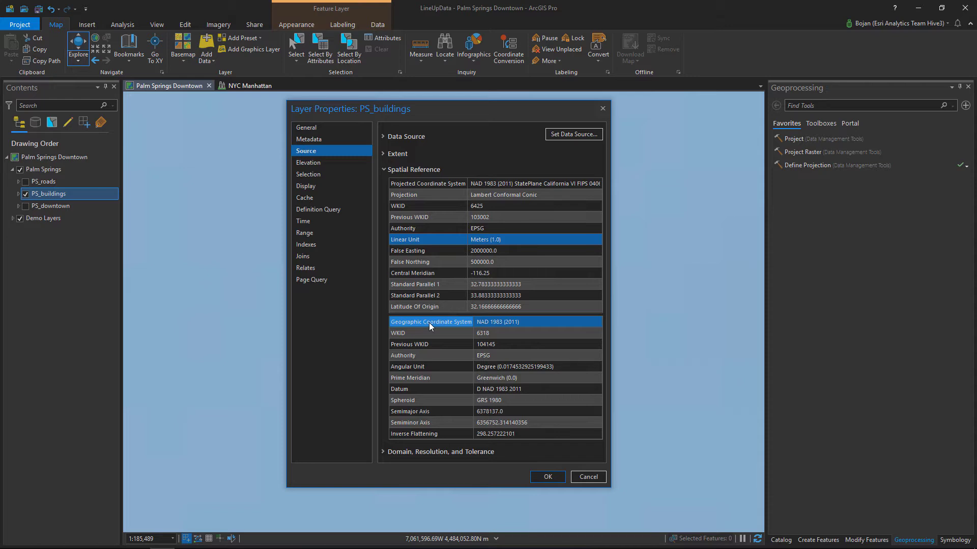
{"action": "left_click", "coordinate": [586, 477]}
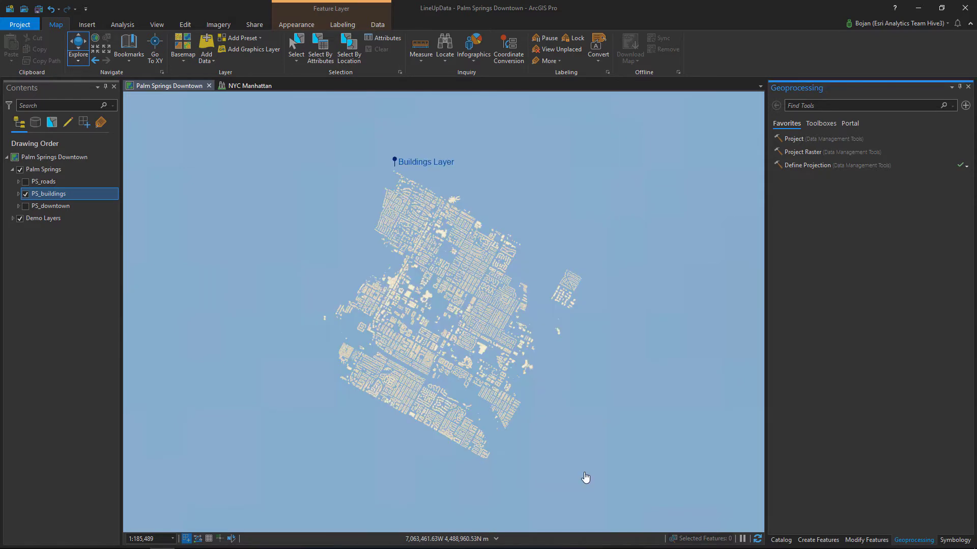
Step: Measure the planar metric length of the convention center's long straight edge in the PS_buildings layer
{"action": "scroll", "coordinate": [426, 296], "scroll_direction": "up", "scroll_amount": 3}
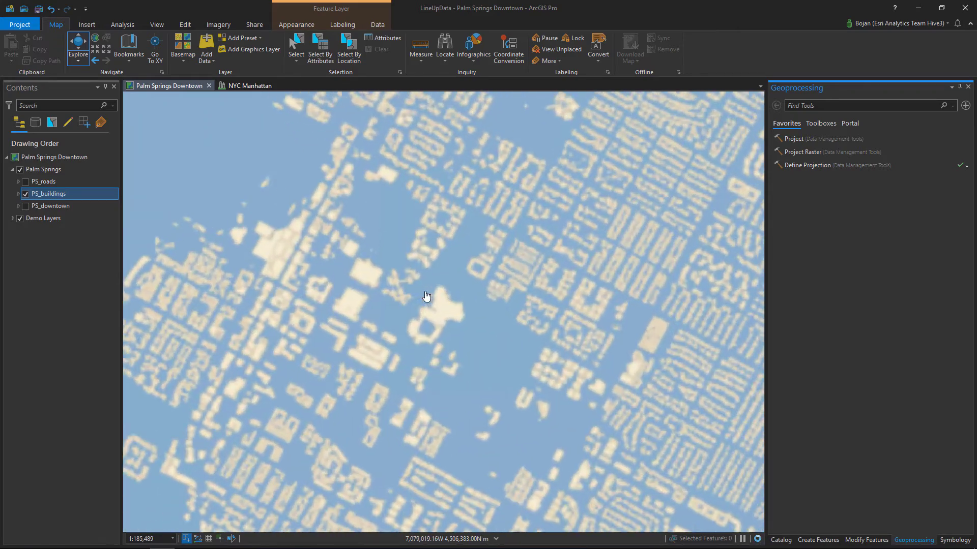
{"action": "scroll", "coordinate": [426, 296], "scroll_direction": "up", "scroll_amount": 5}
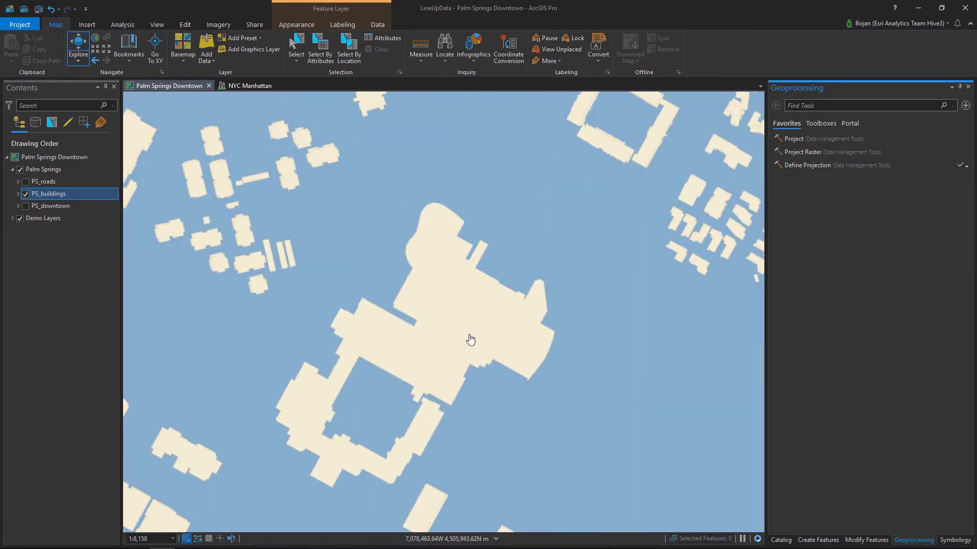
{"action": "scroll", "coordinate": [470, 340], "scroll_direction": "up", "scroll_amount": 2}
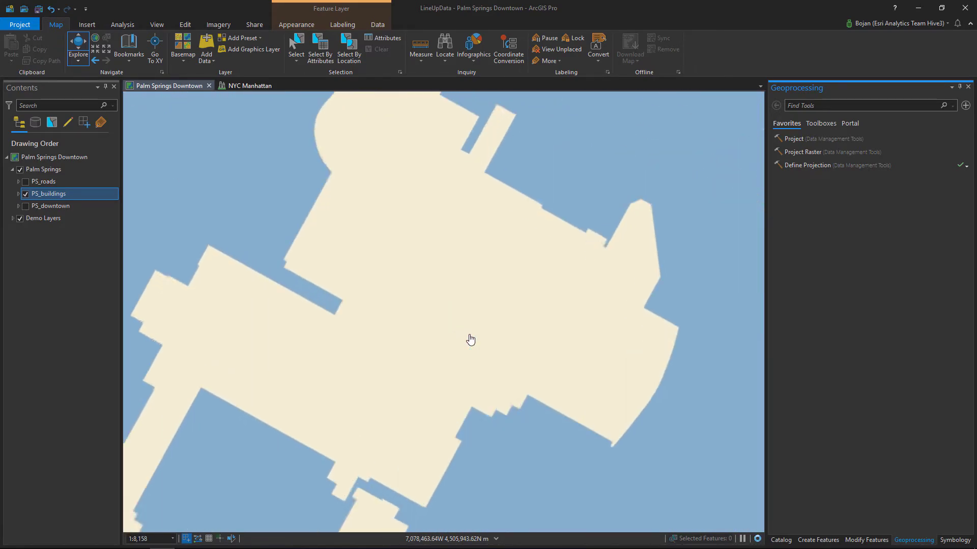
{"action": "left_click", "coordinate": [421, 46]}
{"action": "left_click", "coordinate": [285, 268]}
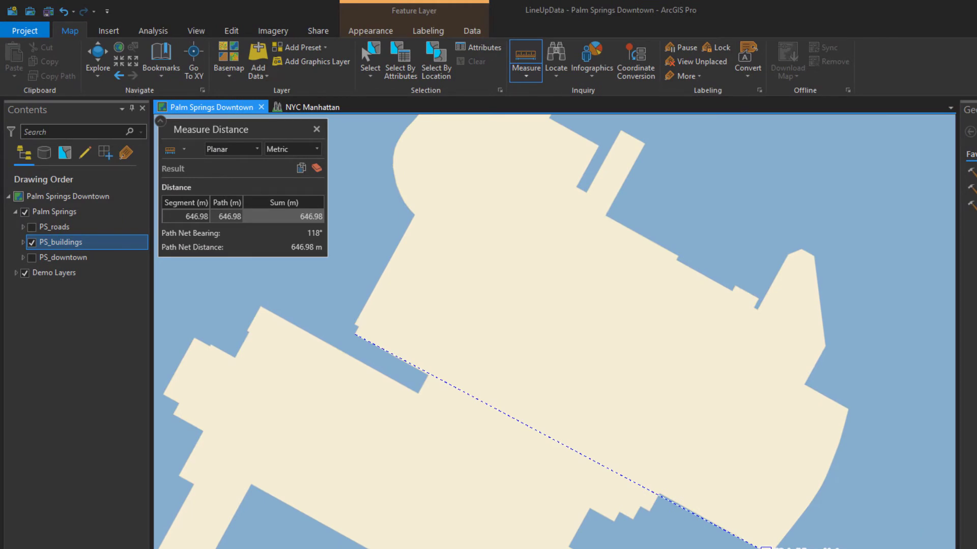
Step: Measure the same edge of the Palm Springs Convention Center on the basemap at the Downtown bookmark, then close the measurement
{"action": "left_click", "coordinate": [175, 69]}
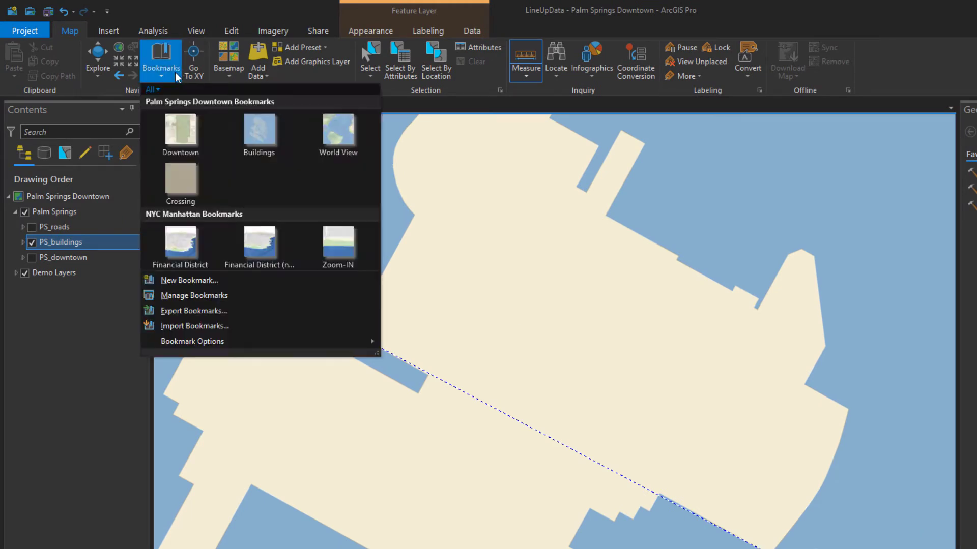
{"action": "left_click", "coordinate": [188, 127]}
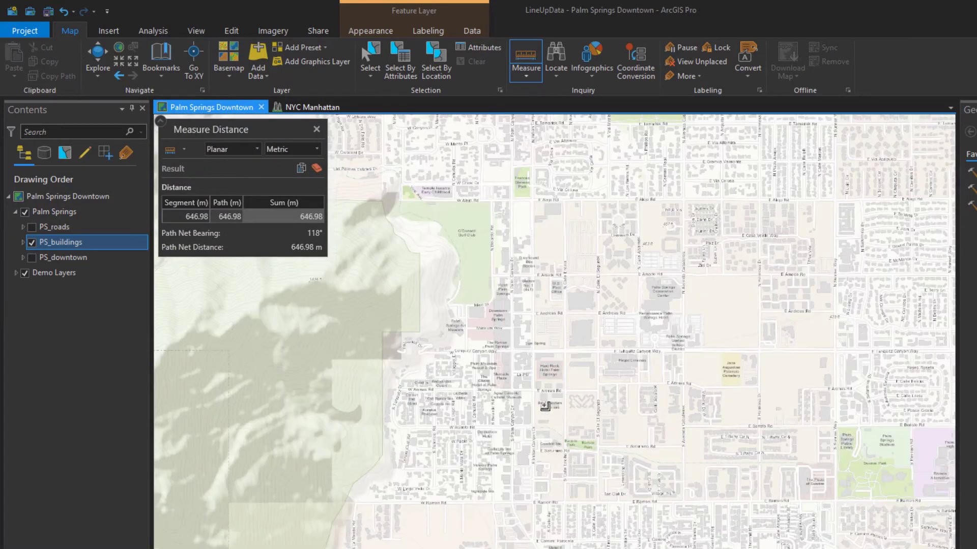
{"action": "scroll", "coordinate": [656, 289], "scroll_direction": "up", "scroll_amount": 5}
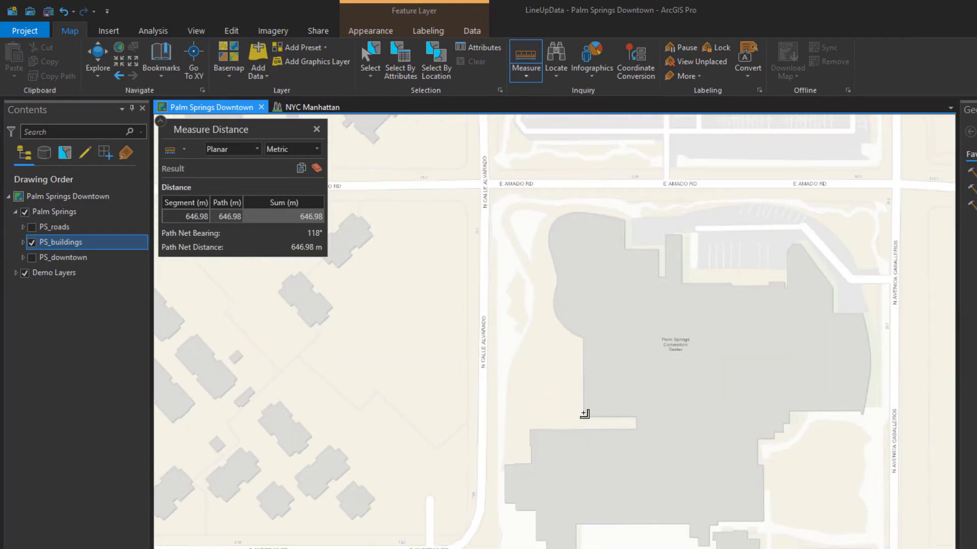
{"action": "left_click", "coordinate": [584, 414]}
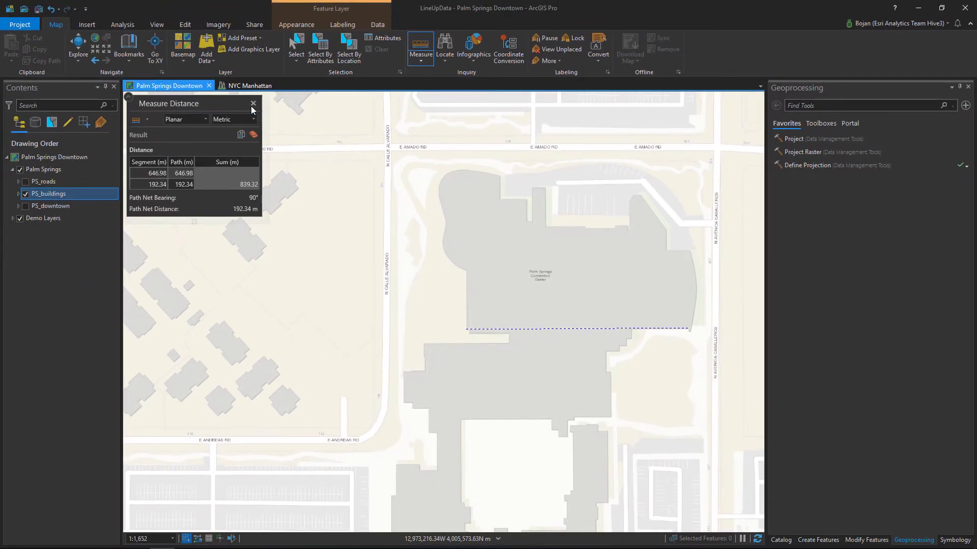
{"action": "left_click", "coordinate": [271, 95]}
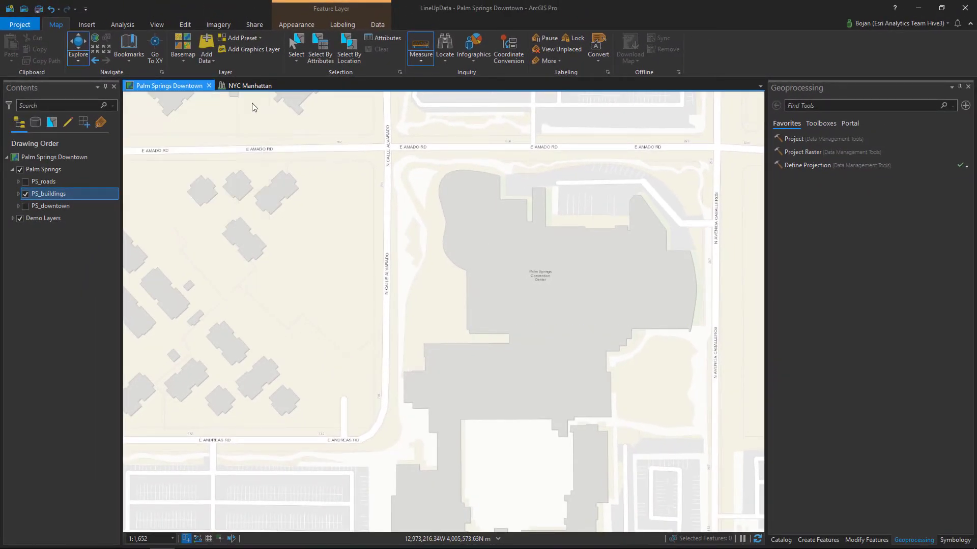
Step: Define the projection of PS_buildings as NAD 1983 (2011) StatePlane California VI FIPS 0406 (US Feet) using WKID 6426
{"action": "left_click", "coordinate": [803, 164]}
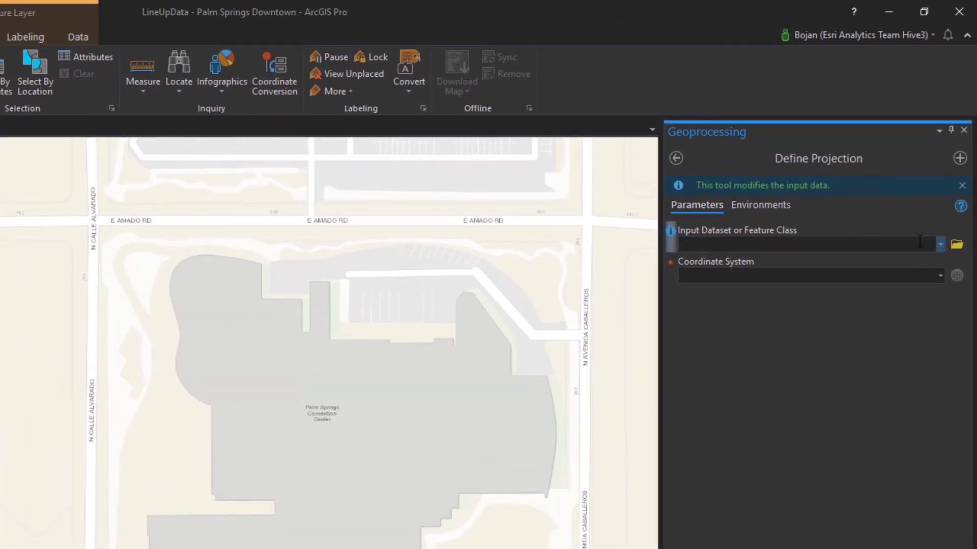
{"action": "left_click", "coordinate": [940, 245]}
{"action": "left_click", "coordinate": [878, 298]}
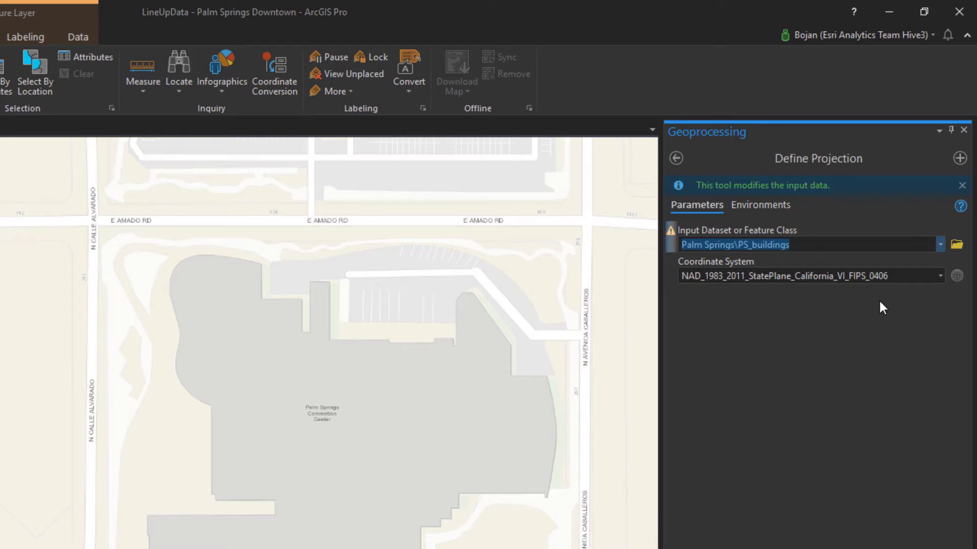
{"action": "left_click", "coordinate": [895, 278]}
{"action": "type", "text": "6426"}
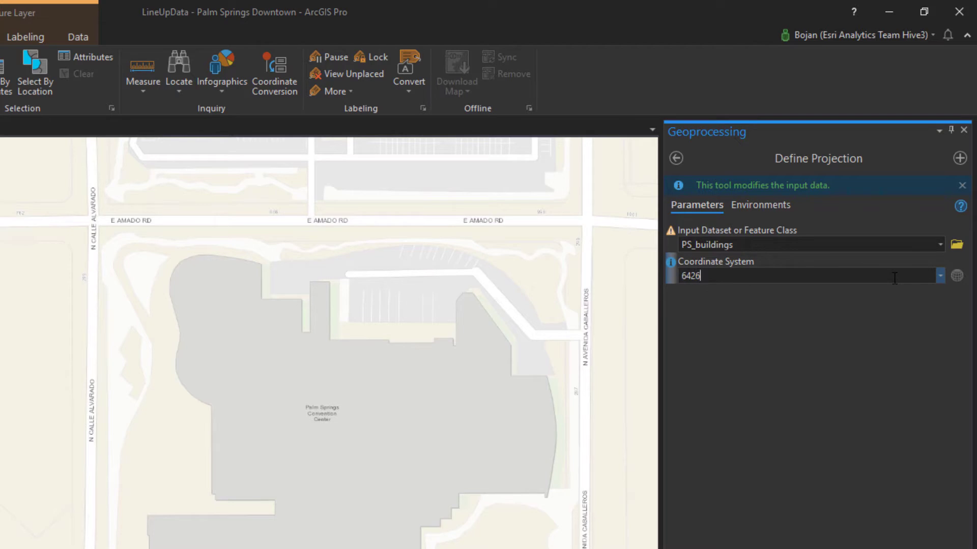
{"action": "key", "text": "Return"}
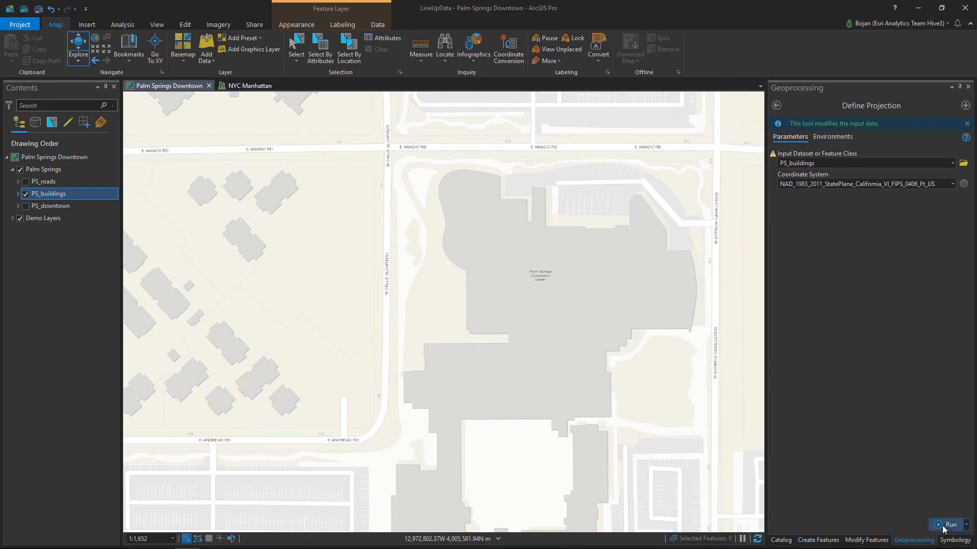
{"action": "left_click", "coordinate": [943, 527]}
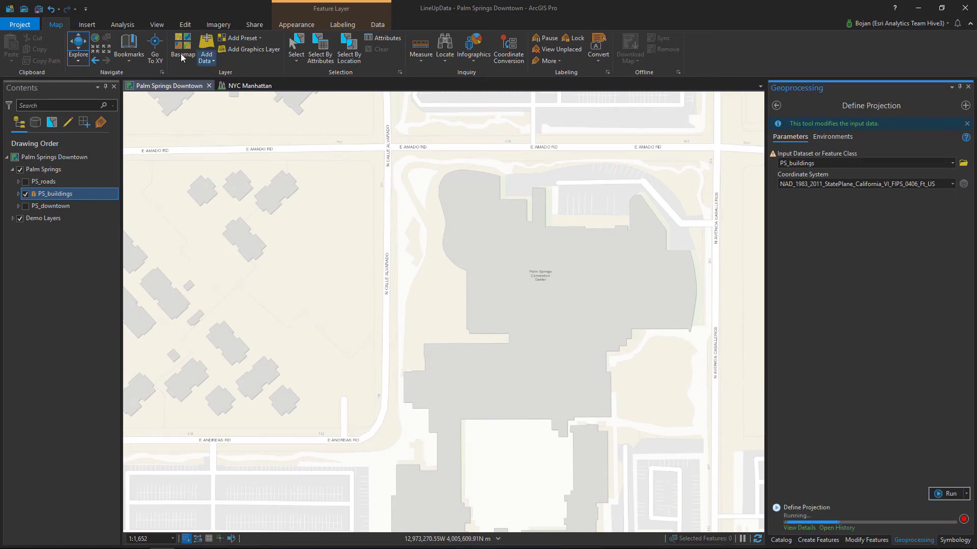
{"action": "left_click", "coordinate": [121, 47]}
{"action": "left_click", "coordinate": [141, 114]}
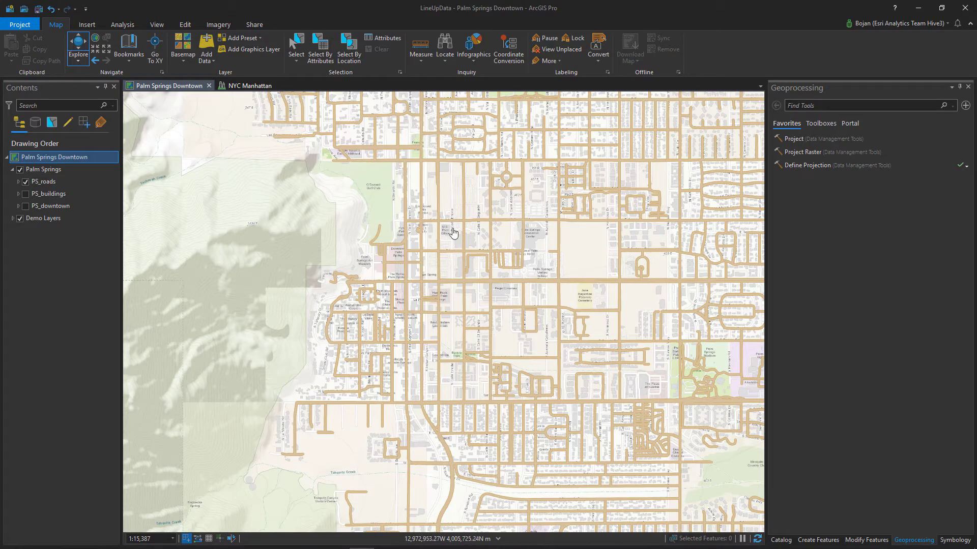
Step: Examine the offset of PS_roads from the basemap streets and its spatial reference, then close the layer properties without changes
{"action": "scroll", "coordinate": [355, 310], "scroll_direction": "up", "scroll_amount": 3}
{"action": "scroll", "coordinate": [355, 310], "scroll_direction": "up", "scroll_amount": 3}
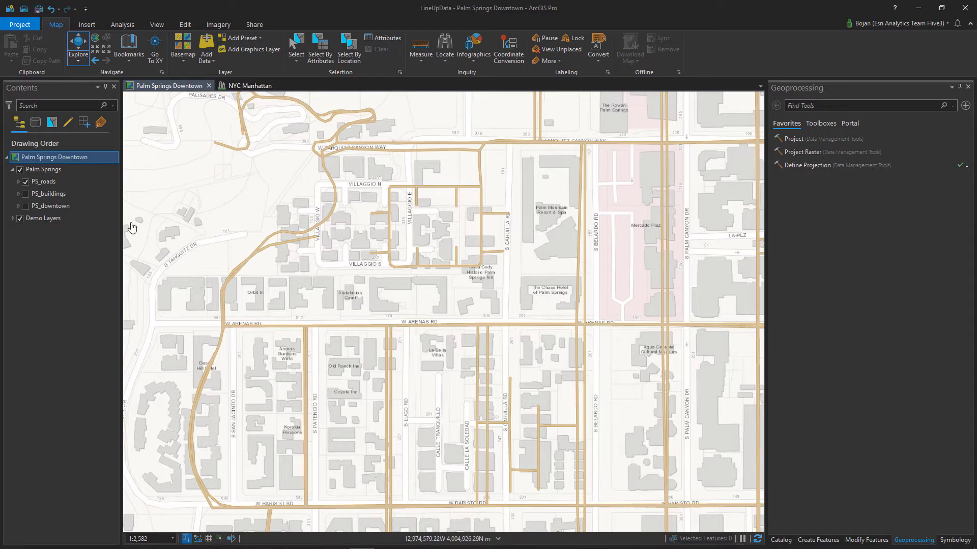
{"action": "left_click", "coordinate": [51, 182]}
{"action": "right_click", "coordinate": [50, 183]}
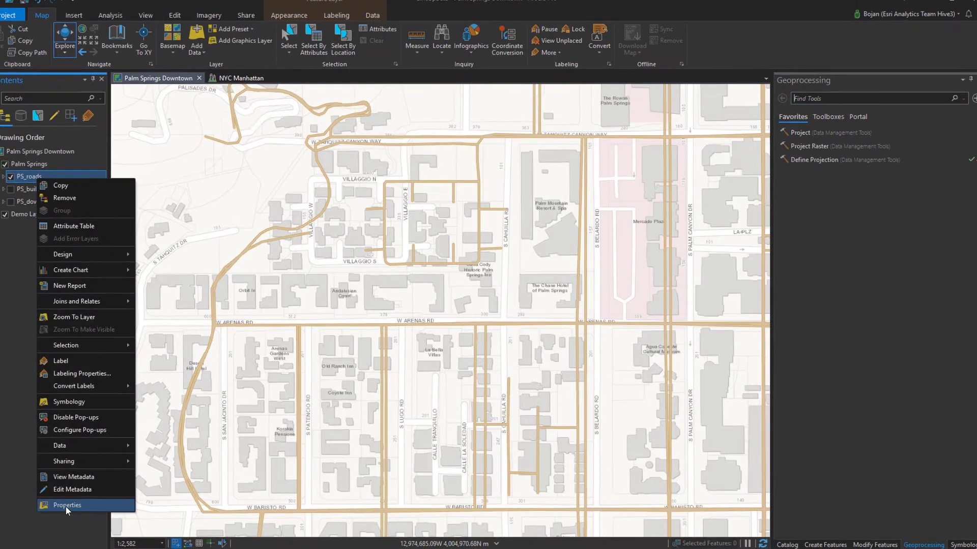
{"action": "left_click", "coordinate": [77, 501]}
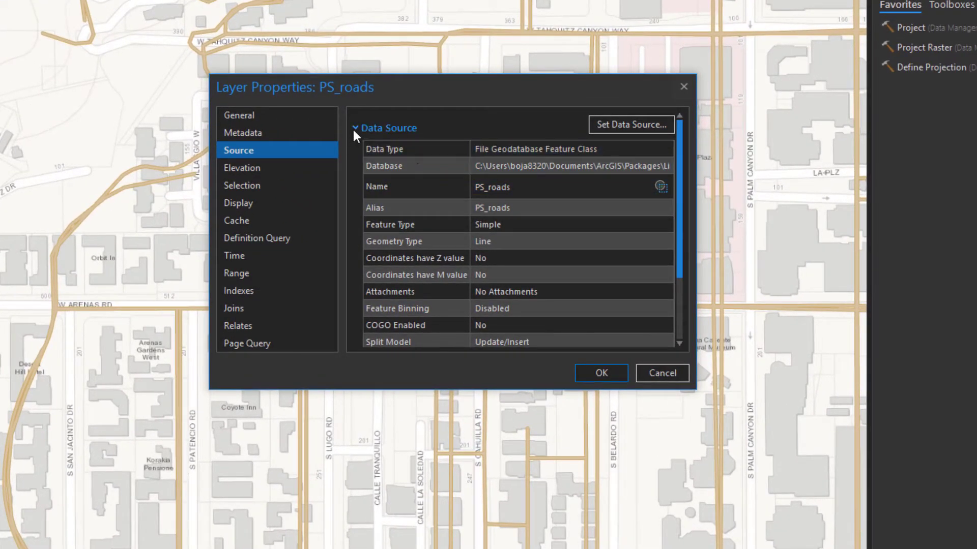
{"action": "left_click", "coordinate": [369, 145]}
{"action": "left_click", "coordinate": [354, 177]}
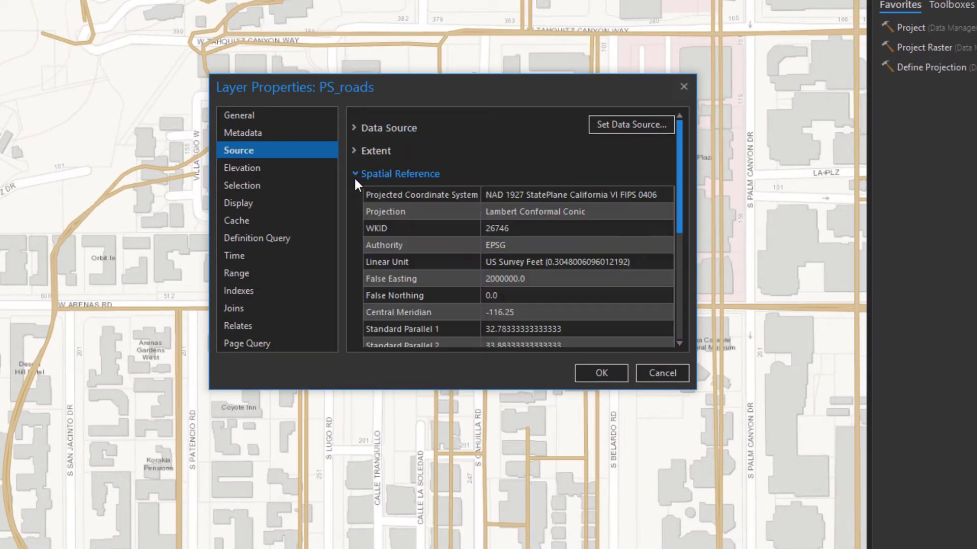
{"action": "left_click_drag", "start_coordinate": [404, 390], "coordinate": [390, 500]}
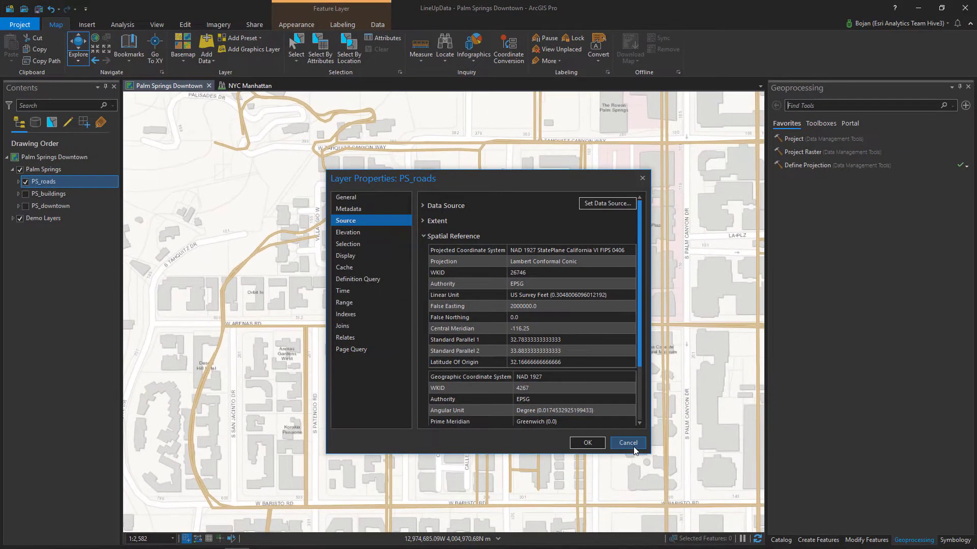
{"action": "left_click", "coordinate": [628, 443]}
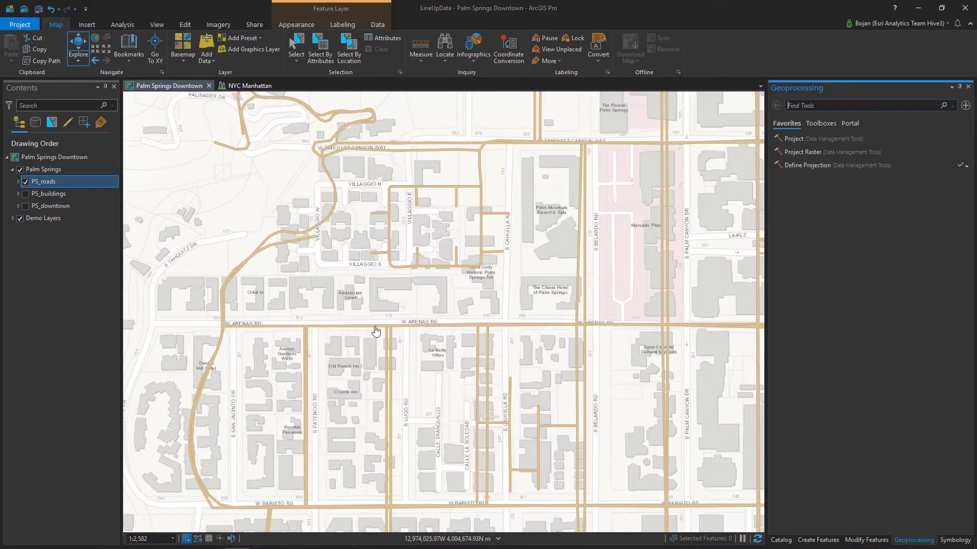
Step: Set the Palm Springs Downtown map's transformation between NAD 1927 and WGS 1984 to NAD 1927 To WGS 1984 79 CONUS
{"action": "left_click", "coordinate": [50, 158]}
{"action": "right_click", "coordinate": [53, 157]}
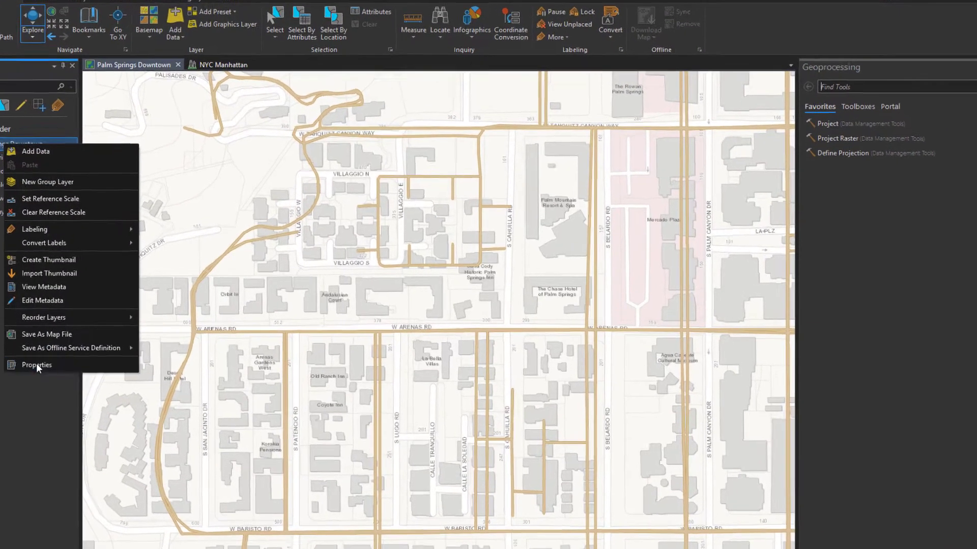
{"action": "left_click", "coordinate": [80, 354]}
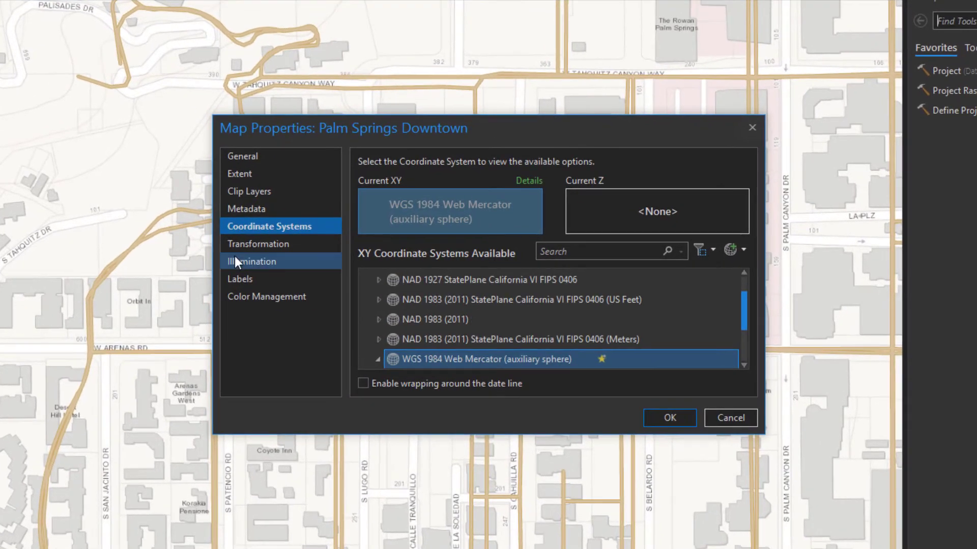
{"action": "left_click", "coordinate": [264, 246]}
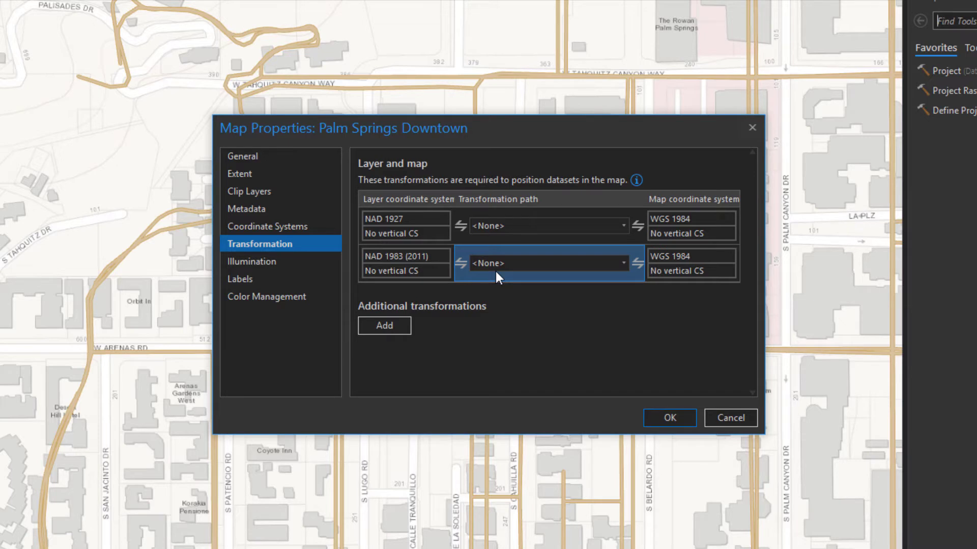
{"action": "left_click", "coordinate": [624, 225]}
{"action": "scroll", "coordinate": [624, 285], "scroll_direction": "down", "scroll_amount": 3}
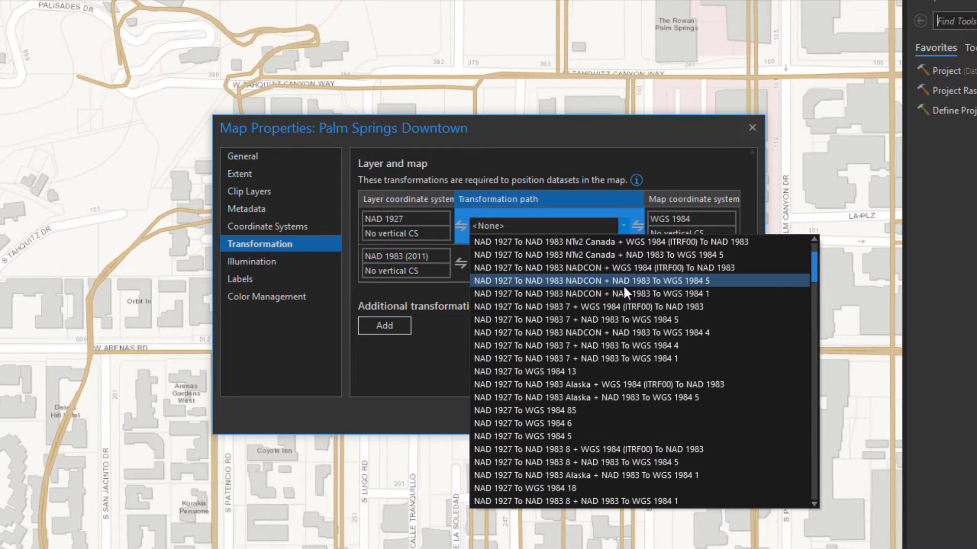
{"action": "scroll", "coordinate": [622, 294], "scroll_direction": "down", "scroll_amount": 6}
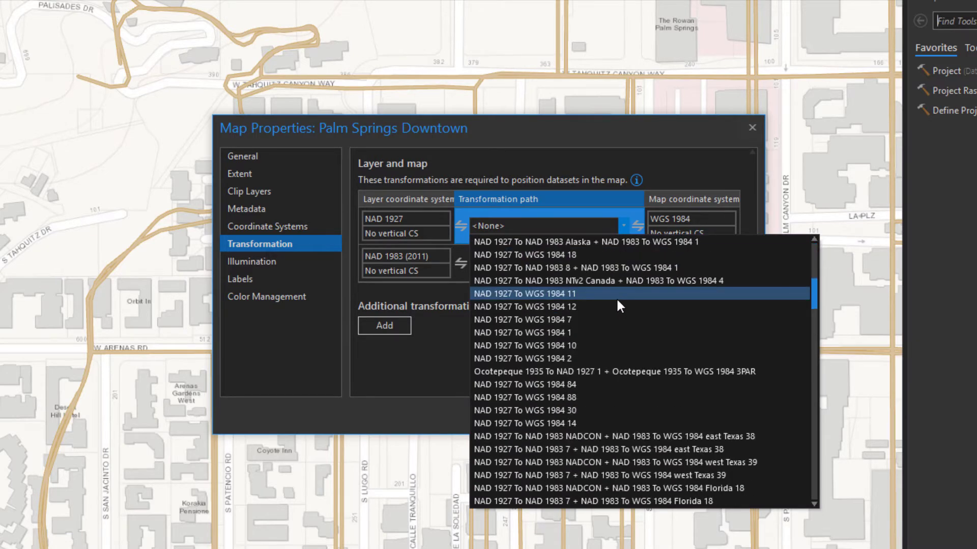
{"action": "scroll", "coordinate": [615, 299], "scroll_direction": "down", "scroll_amount": 3}
{"action": "scroll", "coordinate": [615, 300], "scroll_direction": "up", "scroll_amount": 5}
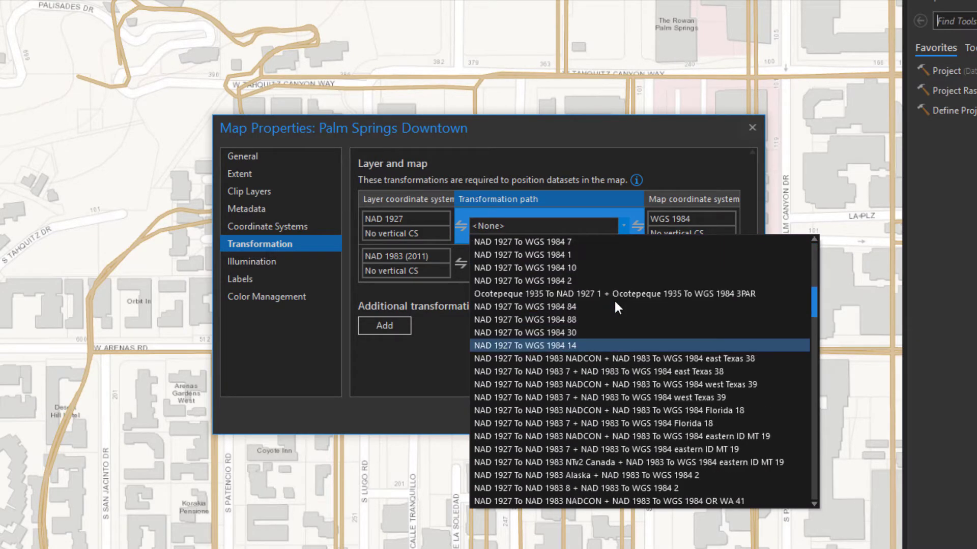
{"action": "scroll", "coordinate": [614, 304], "scroll_direction": "up", "scroll_amount": 5}
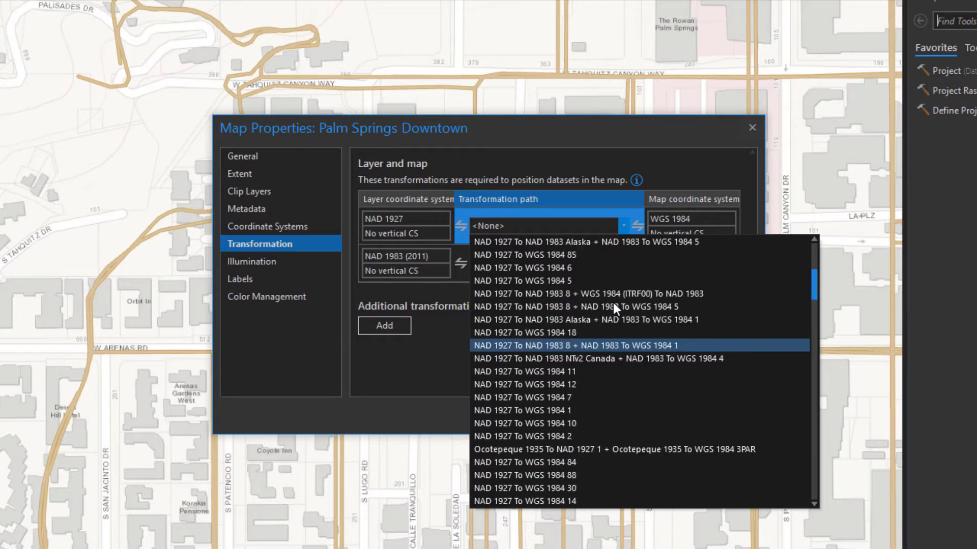
{"action": "scroll", "coordinate": [612, 304], "scroll_direction": "up", "scroll_amount": 1}
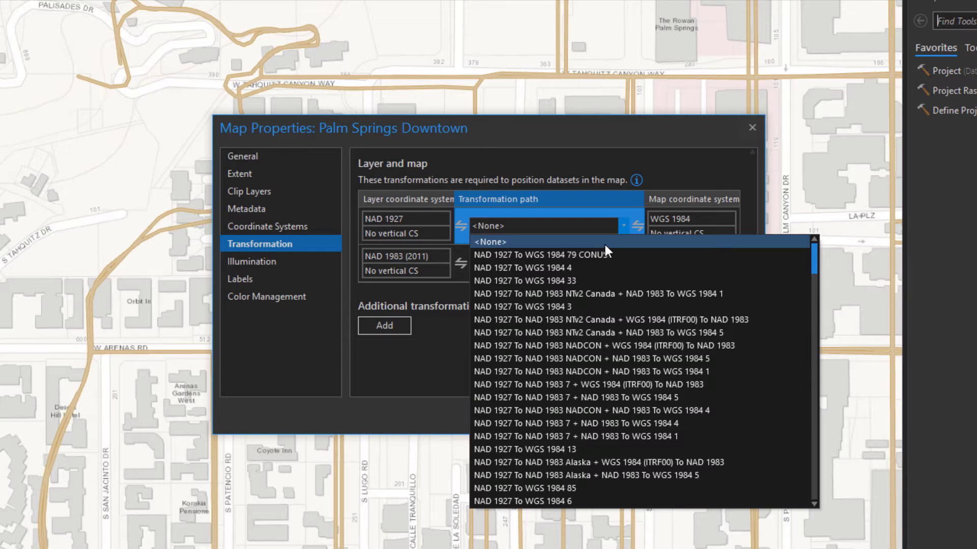
{"action": "left_click", "coordinate": [667, 254]}
Step: Set the NAD 1983 (2011) transformation path to WGS 1984 (ITRF08) To NAD 1983 2011 and apply the map's transformations
{"action": "left_click", "coordinate": [585, 261]}
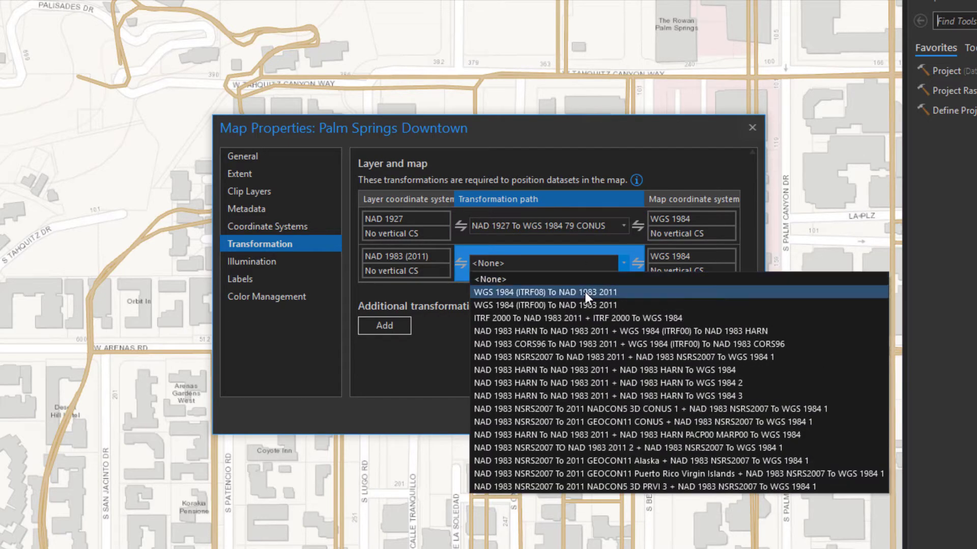
{"action": "left_click", "coordinate": [585, 292]}
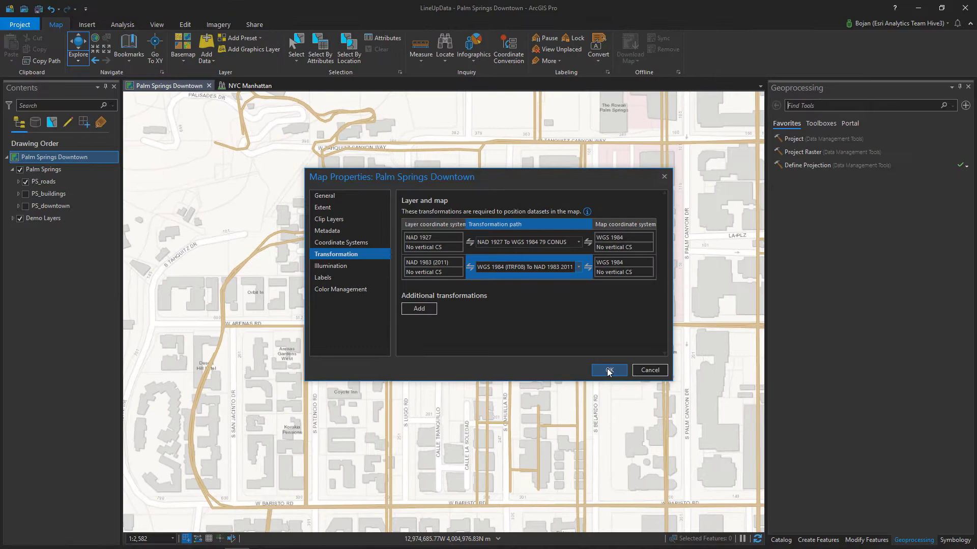
{"action": "left_click", "coordinate": [665, 417]}
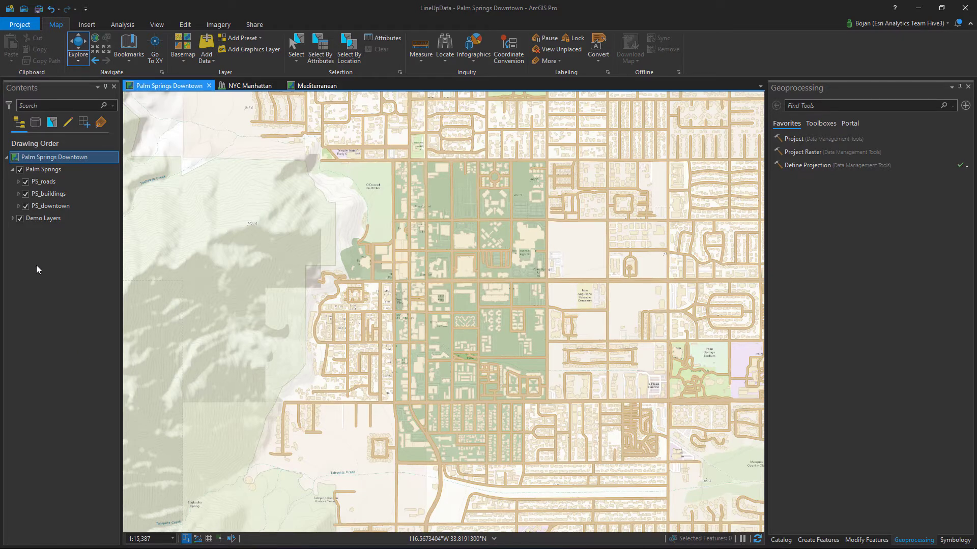
Step: Turn off the Demo Layers group and open the list of projected coordinate systems available for the Palm Springs Downtown map
{"action": "left_click", "coordinate": [20, 220]}
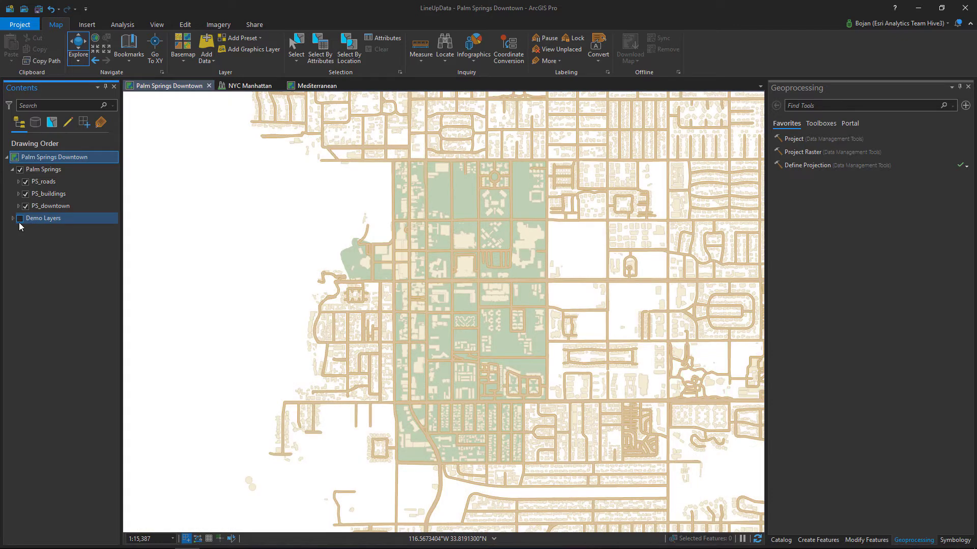
{"action": "right_click", "coordinate": [61, 155]}
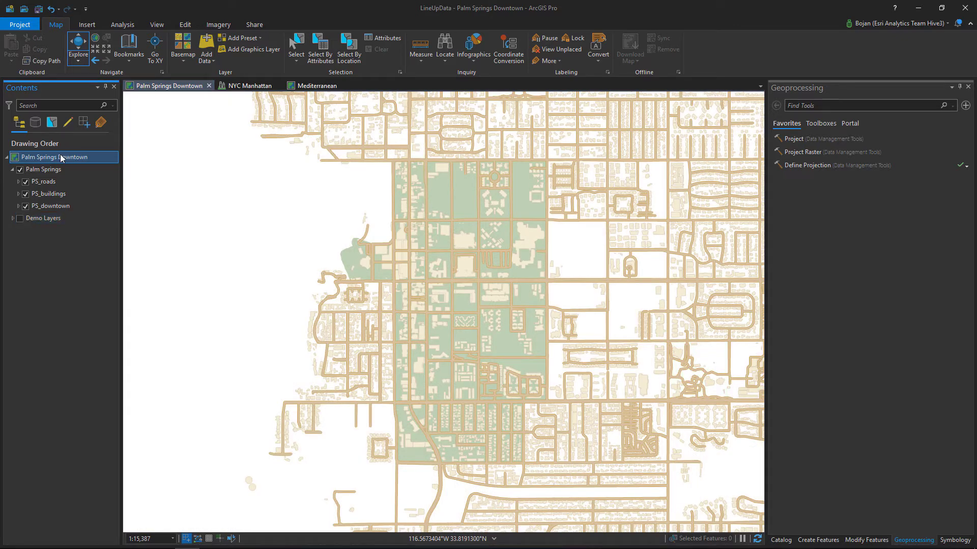
{"action": "left_click", "coordinate": [99, 355]}
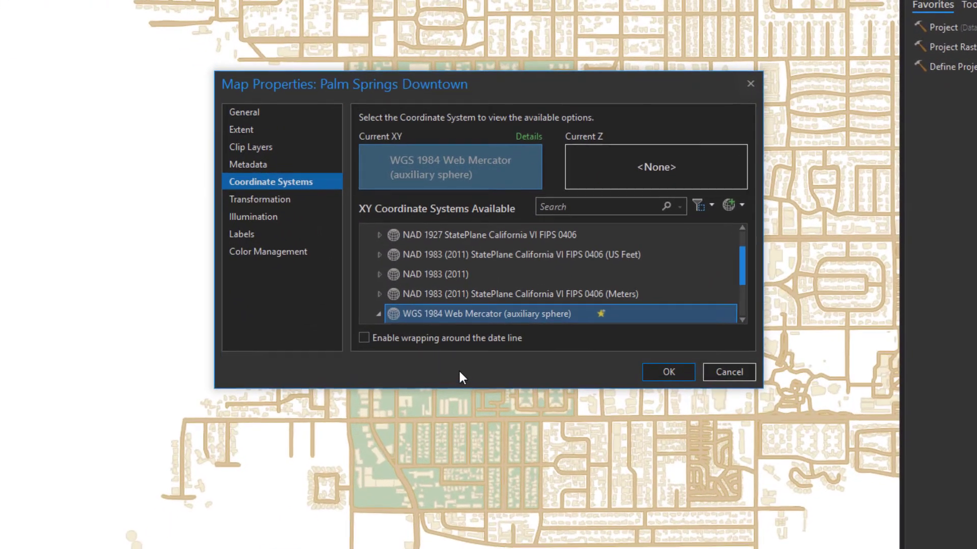
{"action": "left_click_drag", "start_coordinate": [463, 389], "coordinate": [456, 474]}
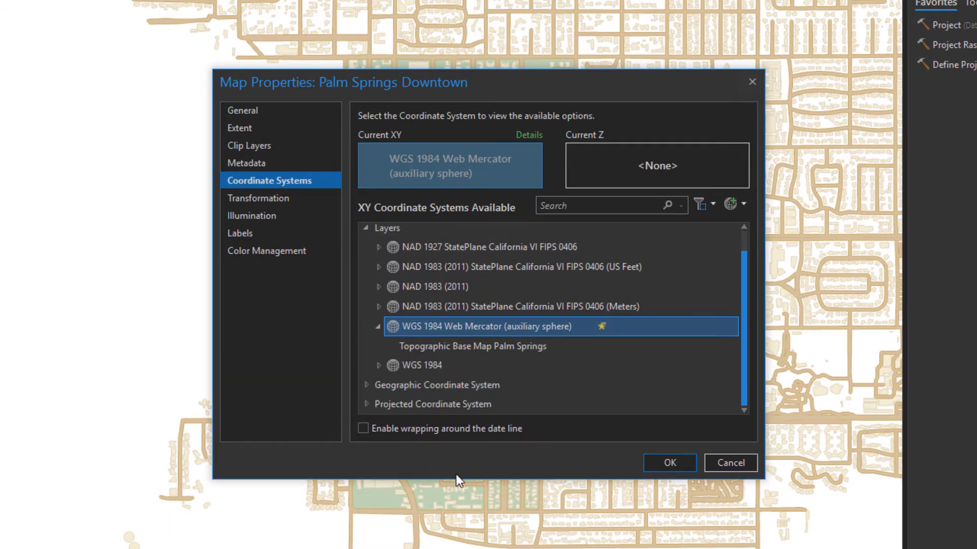
{"action": "left_click", "coordinate": [365, 228]}
{"action": "left_click", "coordinate": [368, 289]}
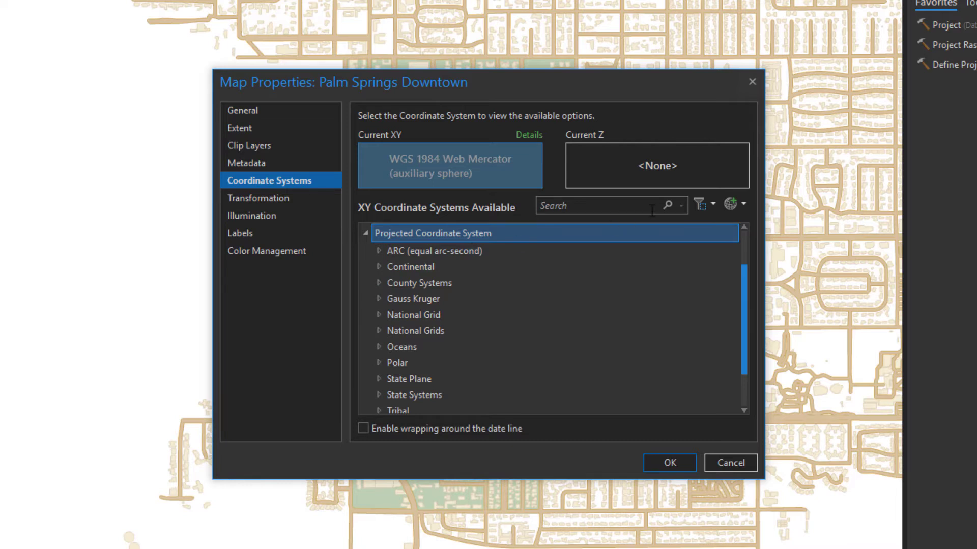
Step: Filter the available coordinate systems spatially to those covering the Palm Springs downtown extent
{"action": "left_click", "coordinate": [706, 208]}
{"action": "left_click", "coordinate": [721, 221]}
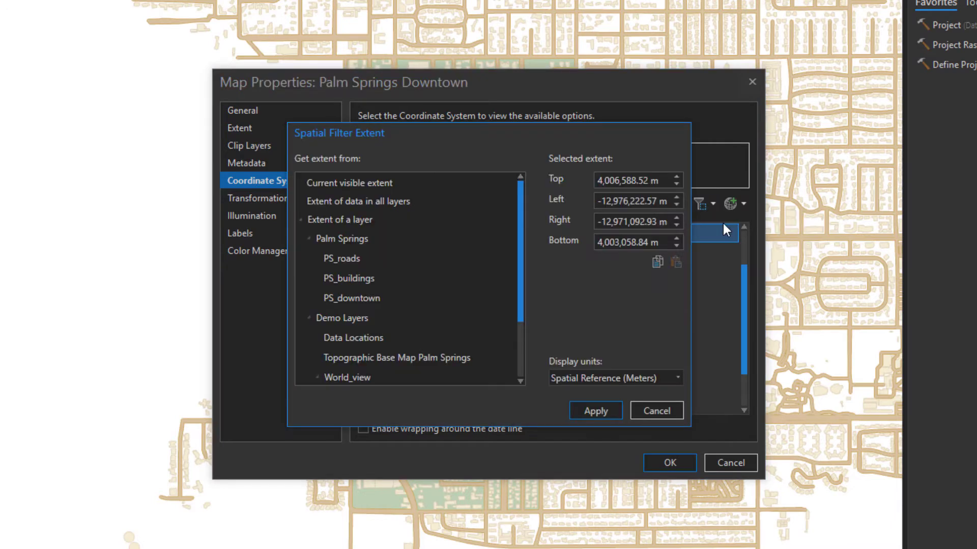
{"action": "left_click", "coordinate": [389, 298]}
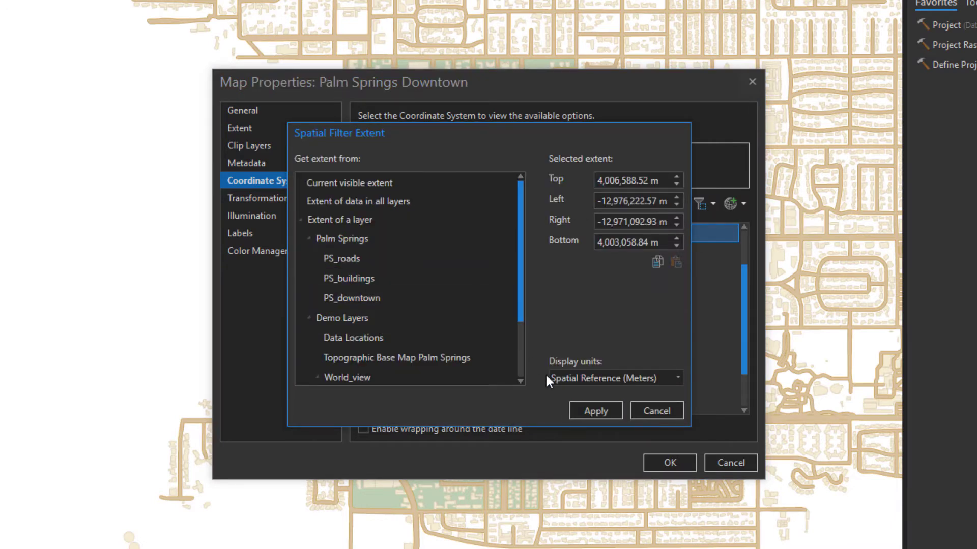
{"action": "left_click", "coordinate": [595, 411]}
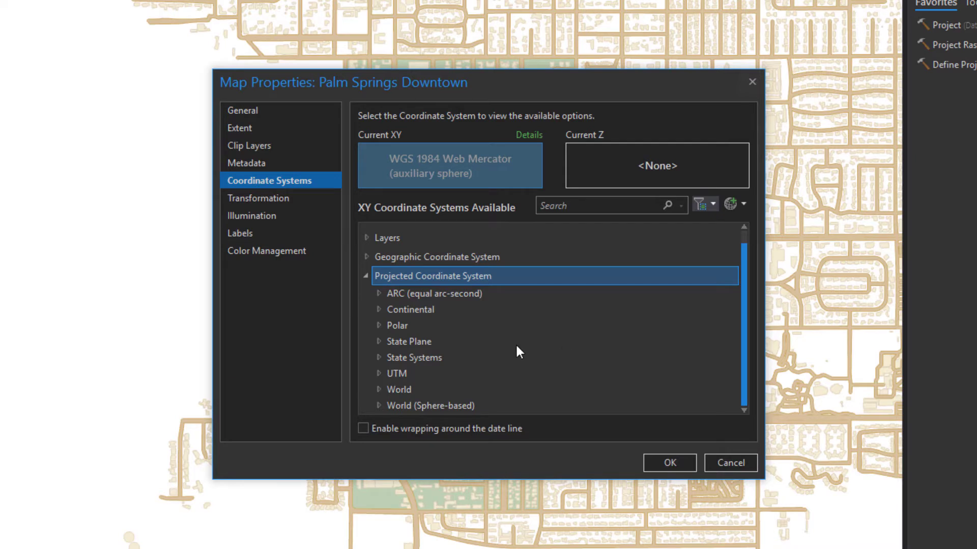
Step: Set the map's coordinate system to NAD 1983 (2011) StatePlane California VI FIPS 0406 (Meters) and apply it
{"action": "left_click", "coordinate": [377, 341]}
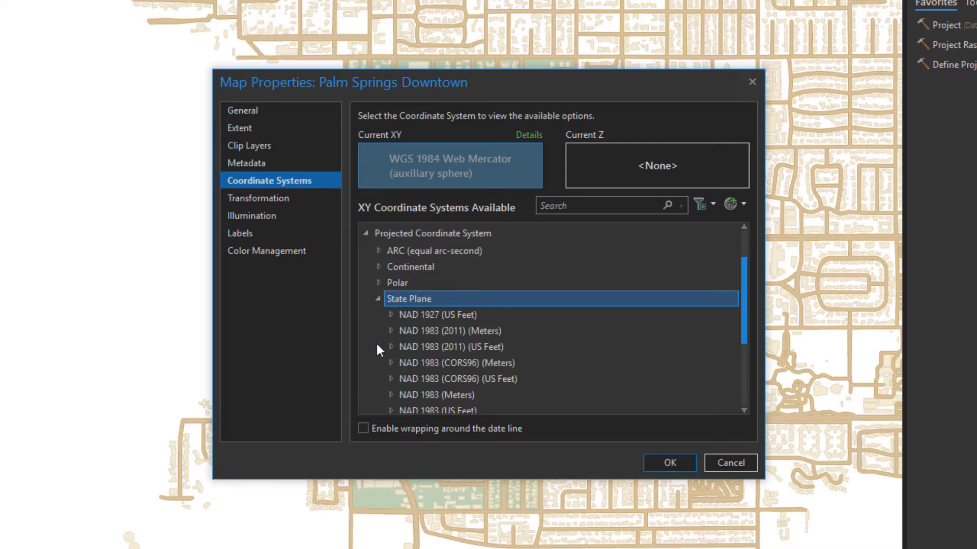
{"action": "left_click", "coordinate": [391, 331]}
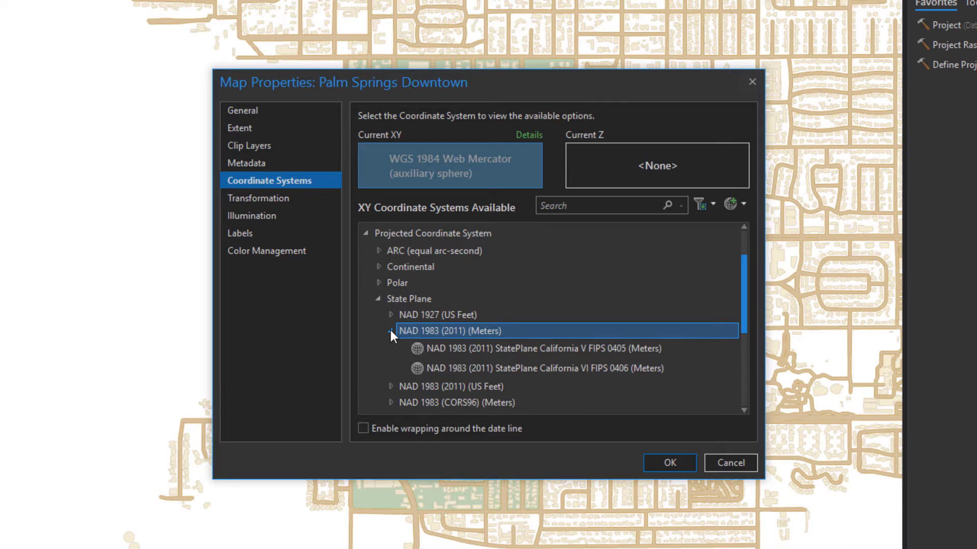
{"action": "left_click", "coordinate": [561, 355]}
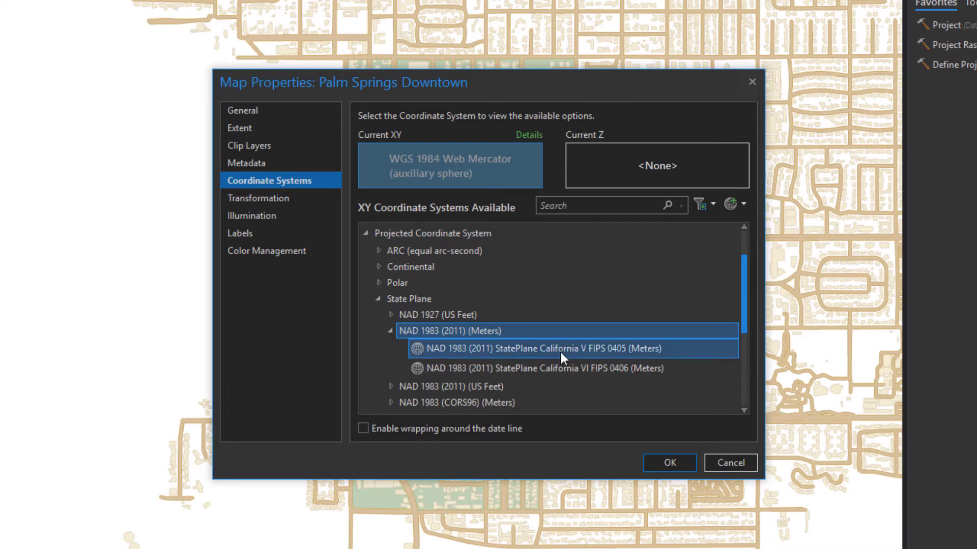
{"action": "left_click", "coordinate": [572, 368]}
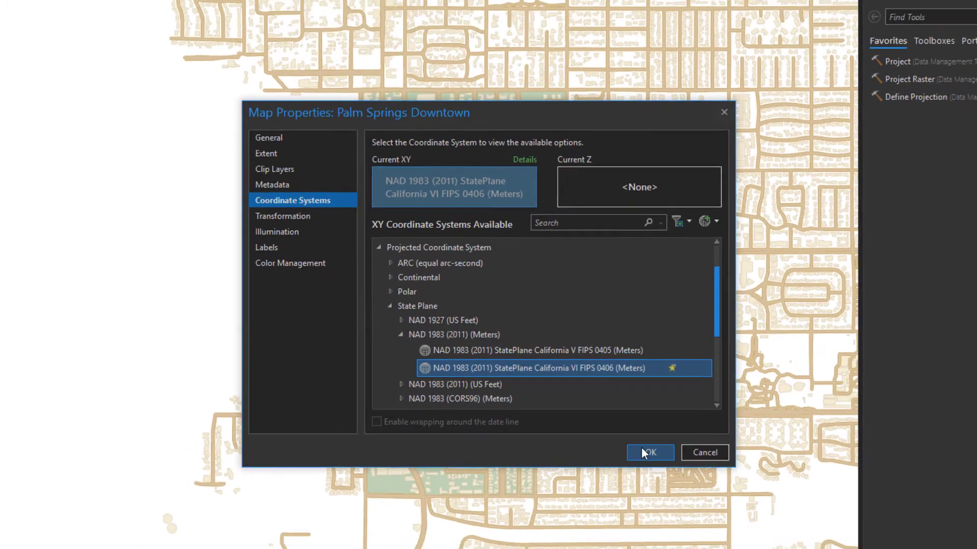
{"action": "left_click", "coordinate": [670, 462]}
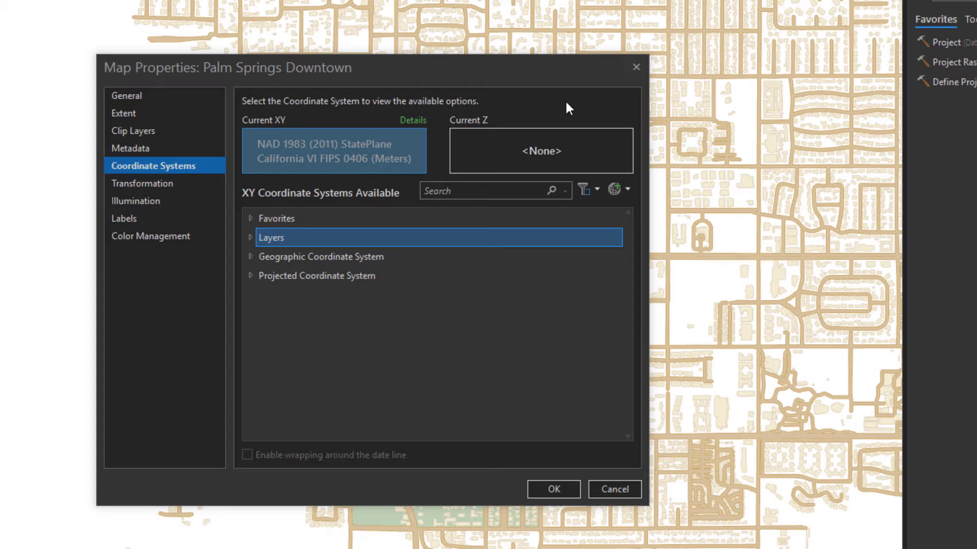
Step: Start defining a new projected coordinate system for the map, enlarge its definition window and name it PE Downtown PCS
{"action": "left_click", "coordinate": [617, 190]}
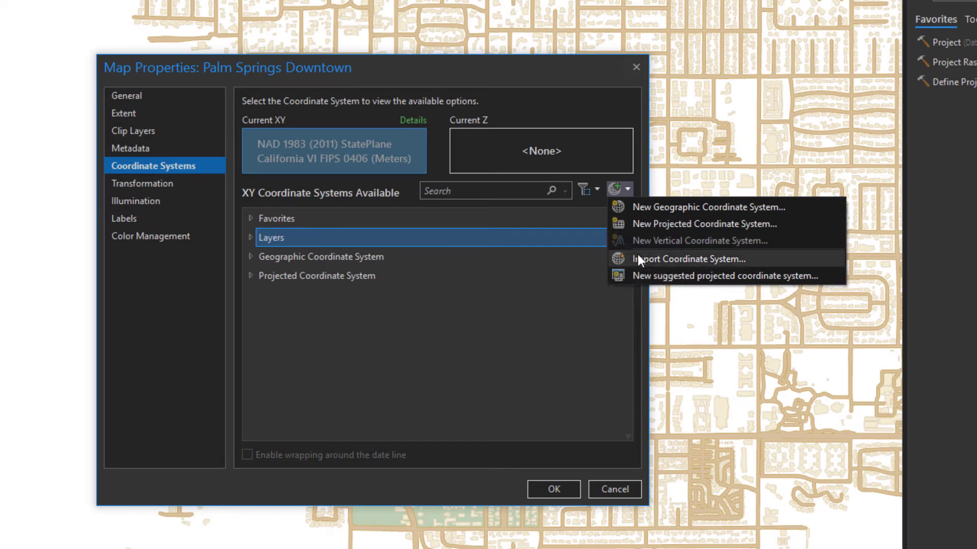
{"action": "left_click", "coordinate": [639, 227]}
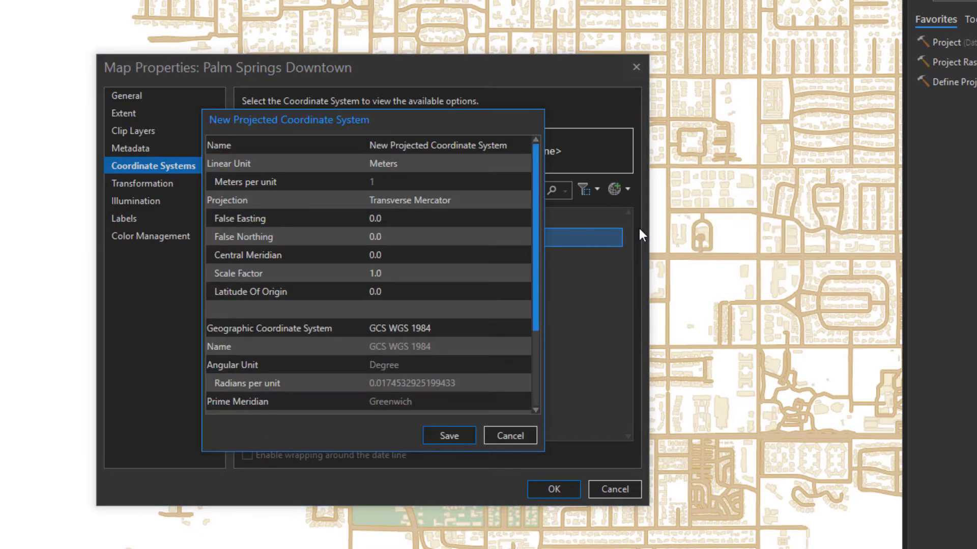
{"action": "left_click_drag", "start_coordinate": [356, 123], "coordinate": [358, 78]}
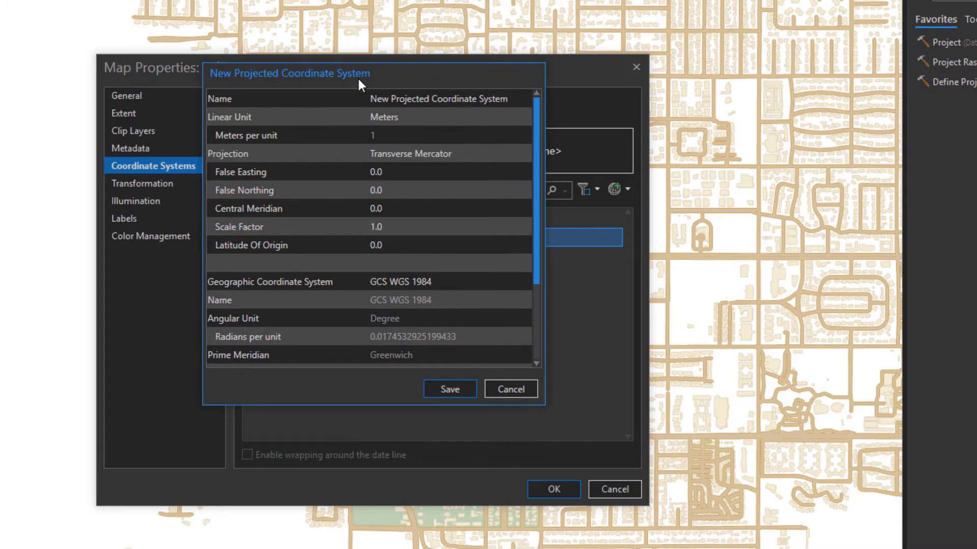
{"action": "left_click_drag", "start_coordinate": [362, 406], "coordinate": [359, 489]}
{"action": "left_click", "coordinate": [483, 99]}
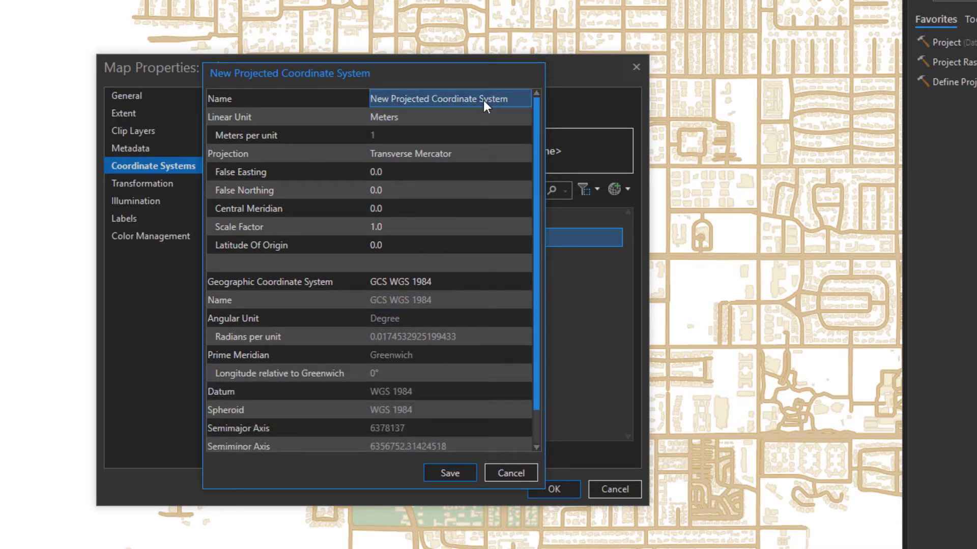
{"action": "type", "text": "PE"}
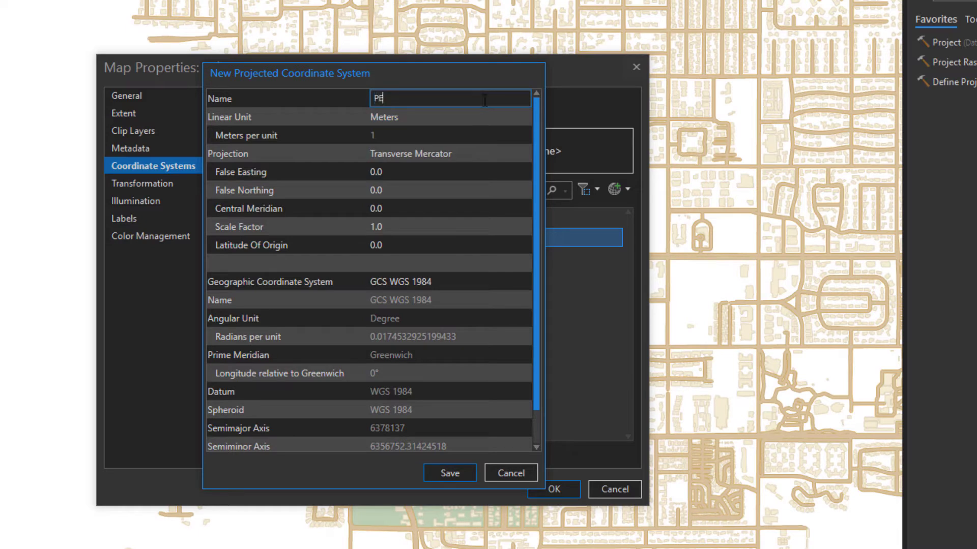
{"action": "type", "text": " Downtown PCS"}
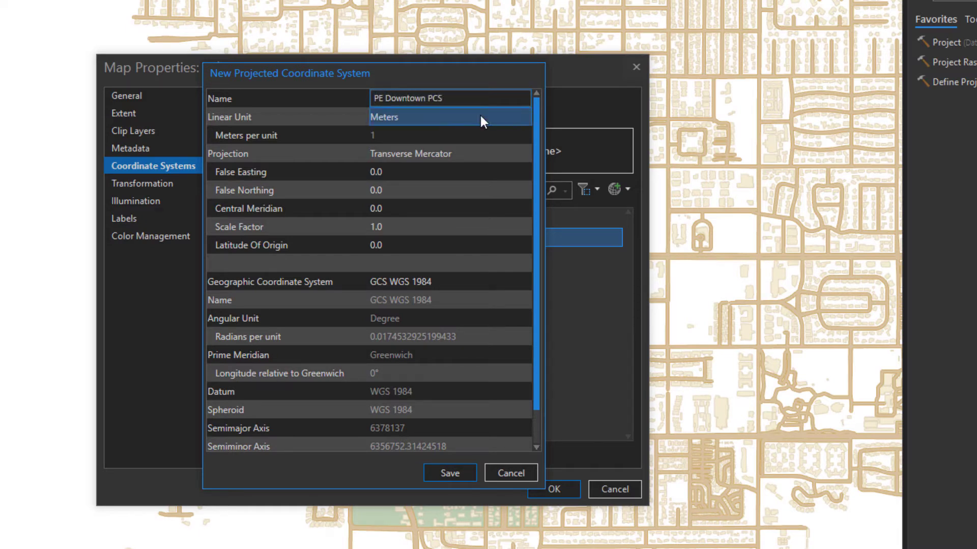
Step: Set the new coordinate system's linear unit to Feet
{"action": "left_click", "coordinate": [480, 116]}
{"action": "left_click", "coordinate": [524, 117]}
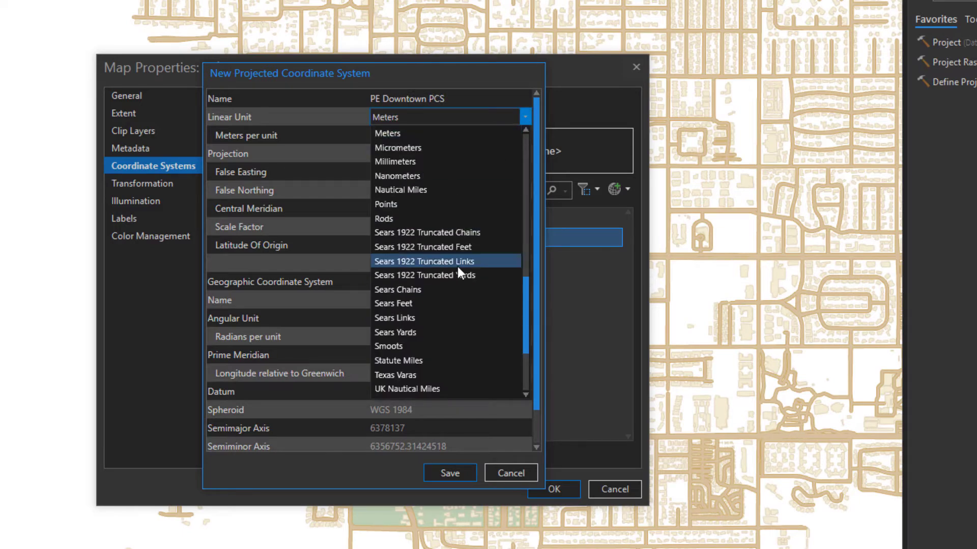
{"action": "scroll", "coordinate": [457, 266], "scroll_direction": "up", "scroll_amount": 4}
{"action": "scroll", "coordinate": [457, 265], "scroll_direction": "up", "scroll_amount": 4}
{"action": "left_click", "coordinate": [423, 275]}
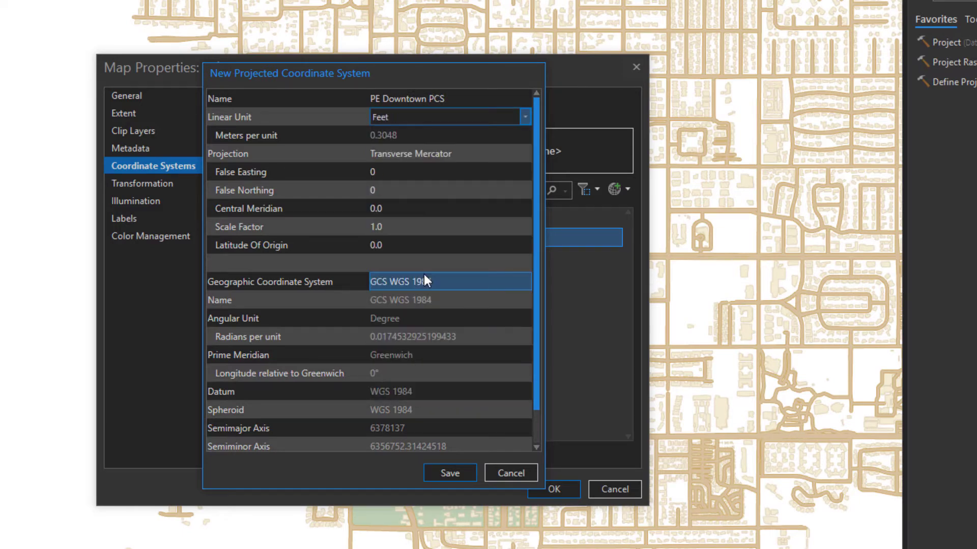
Step: Set the projection to Transverse Cylindrical Equal Area with a central meridian of -166.5468
{"action": "left_click", "coordinate": [508, 154]}
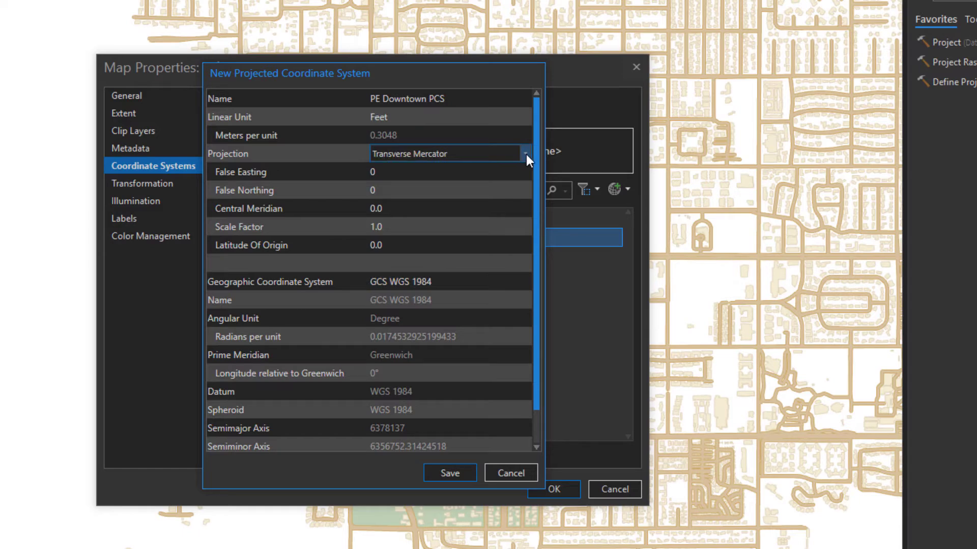
{"action": "left_click", "coordinate": [526, 154]}
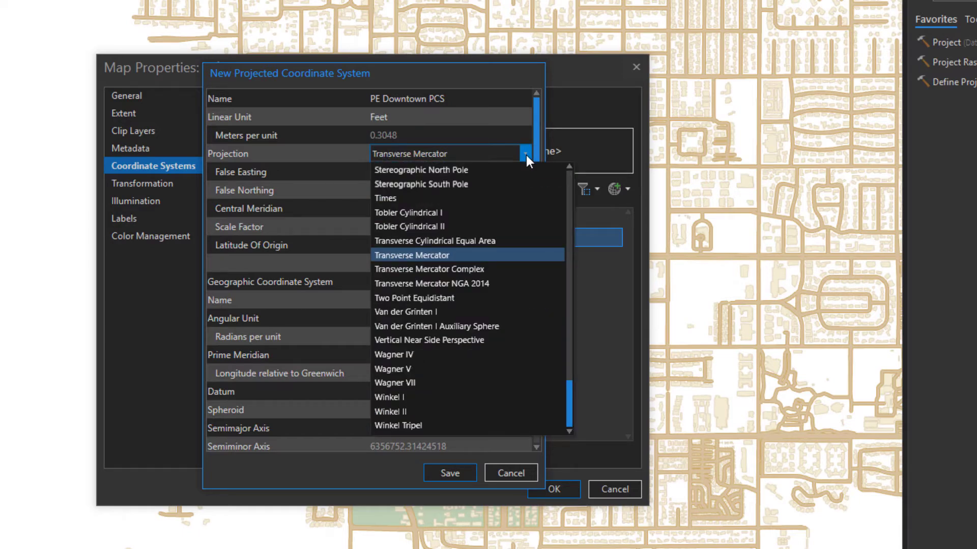
{"action": "left_click", "coordinate": [487, 240]}
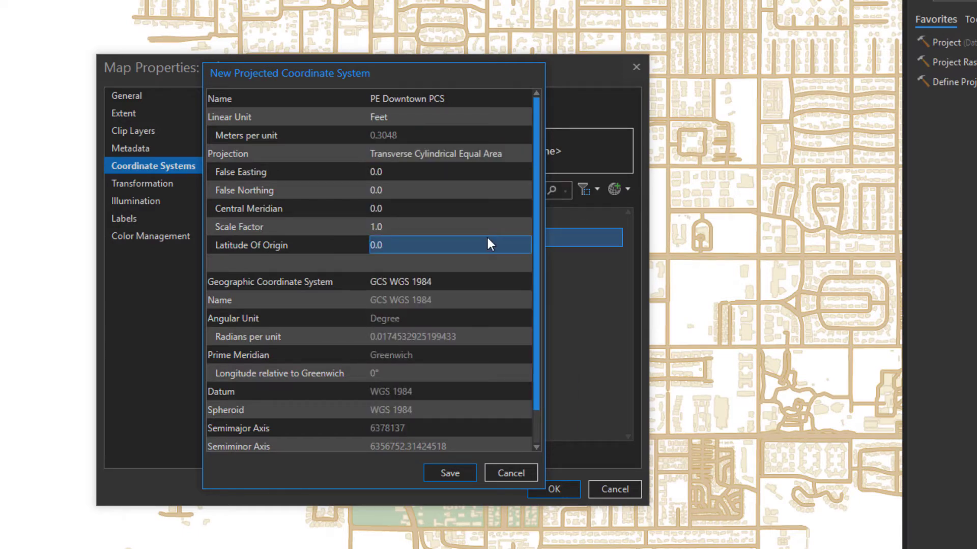
{"action": "left_click", "coordinate": [377, 204]}
{"action": "left_click", "coordinate": [378, 205]}
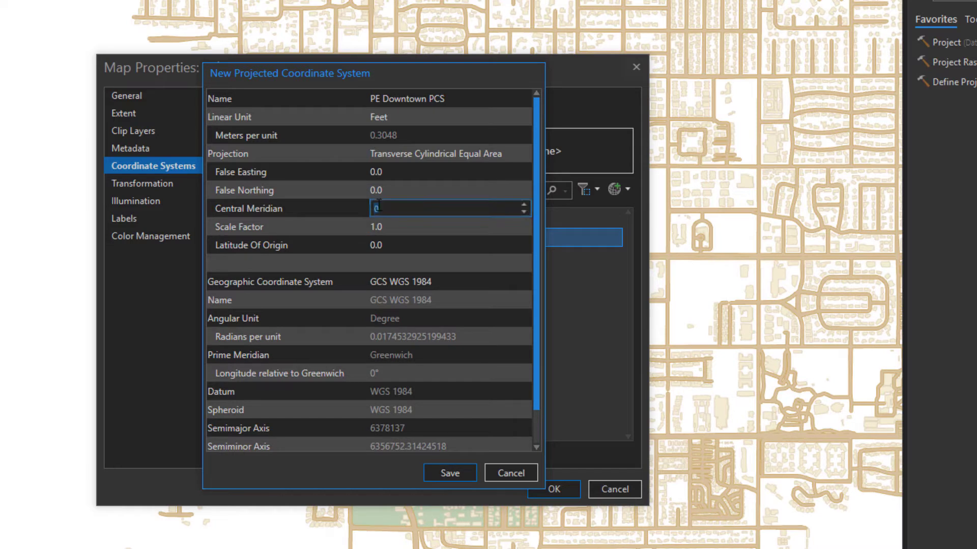
{"action": "type", "text": "-166.5468"}
Step: Base the custom system on the GCS NAD 1983 2011 geographic coordinate system and save it
{"action": "left_click", "coordinate": [528, 283]}
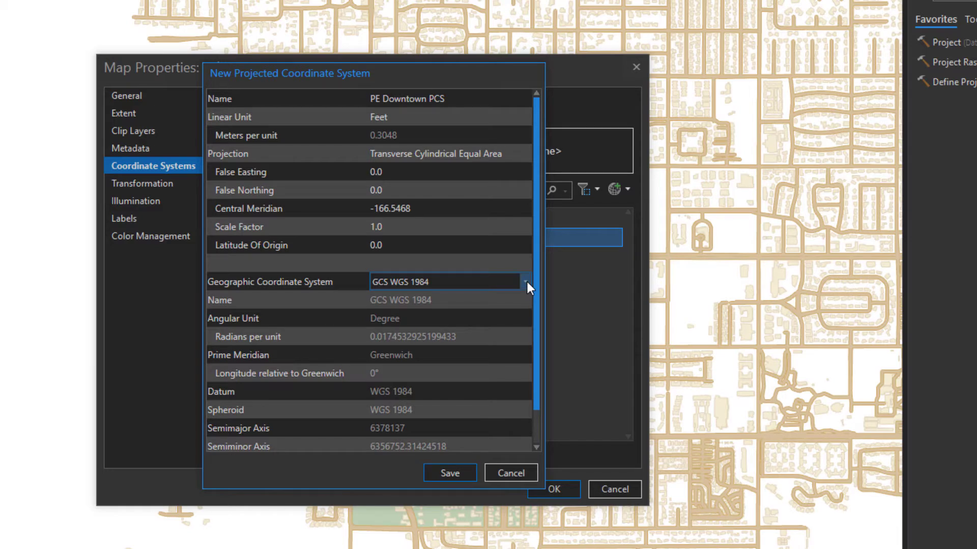
{"action": "left_click", "coordinate": [527, 284]}
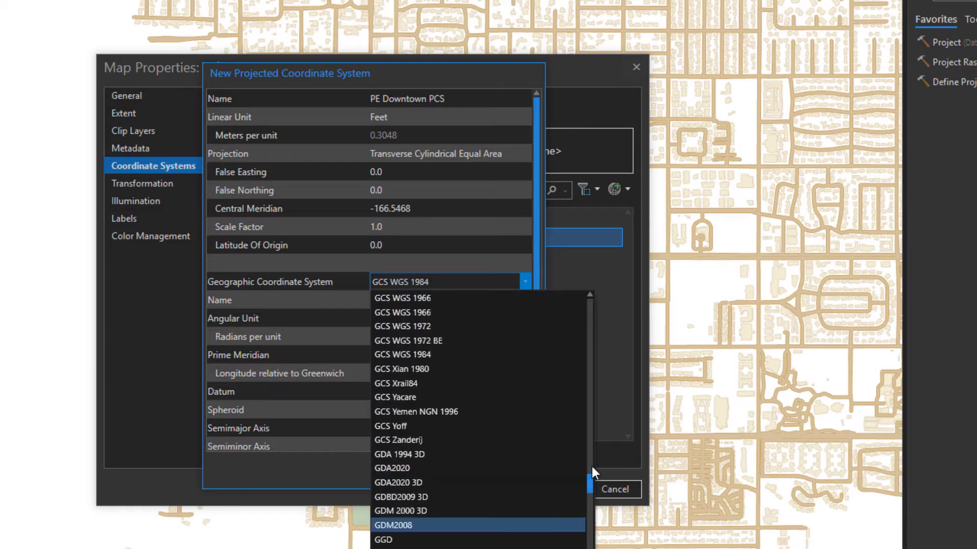
{"action": "left_click_drag", "start_coordinate": [592, 471], "coordinate": [594, 401]}
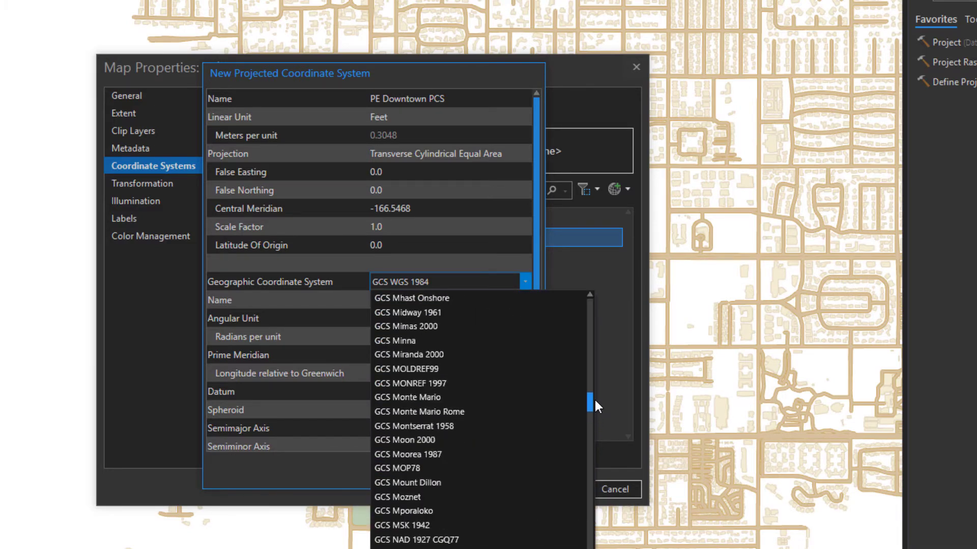
{"action": "scroll", "coordinate": [476, 490], "scroll_direction": "down", "scroll_amount": 3}
{"action": "left_click", "coordinate": [442, 444]}
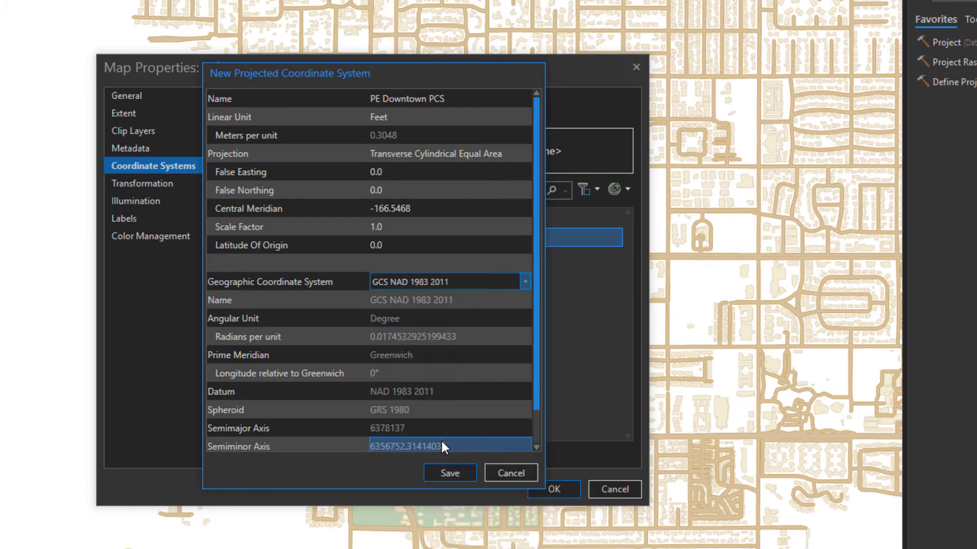
{"action": "left_click", "coordinate": [445, 474]}
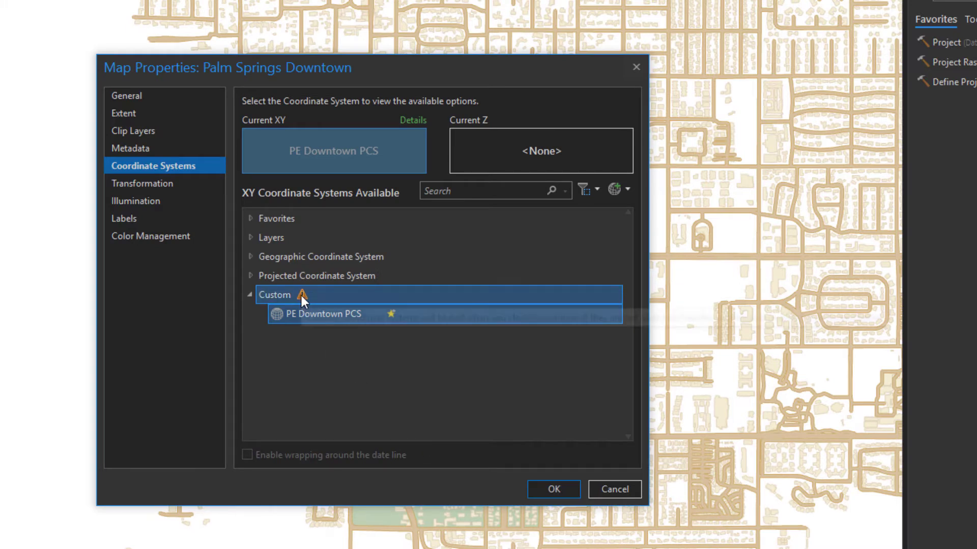
Step: Add the custom PE Downtown PCS to the favorites and review the list of favorite coordinate systems
{"action": "mouse_move", "coordinate": [302, 299]}
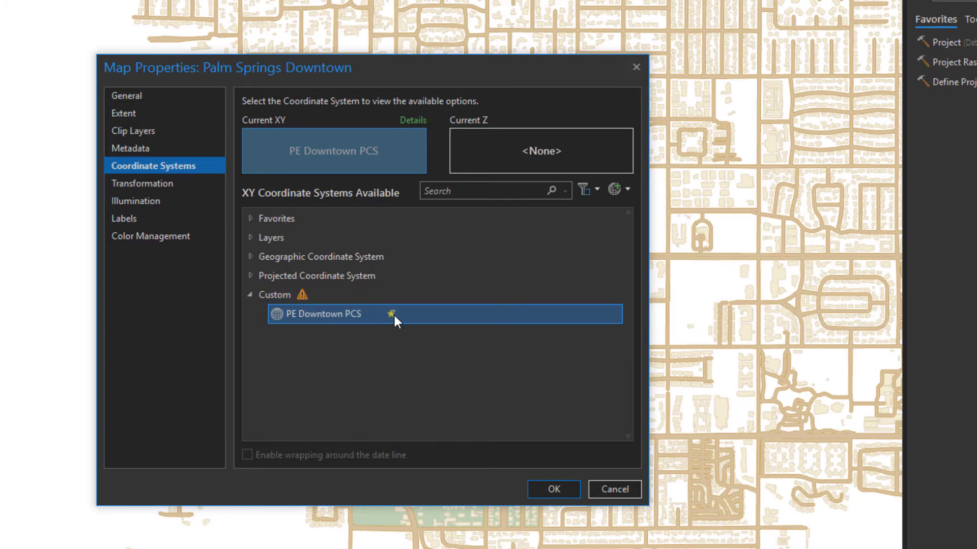
{"action": "left_click", "coordinate": [250, 219]}
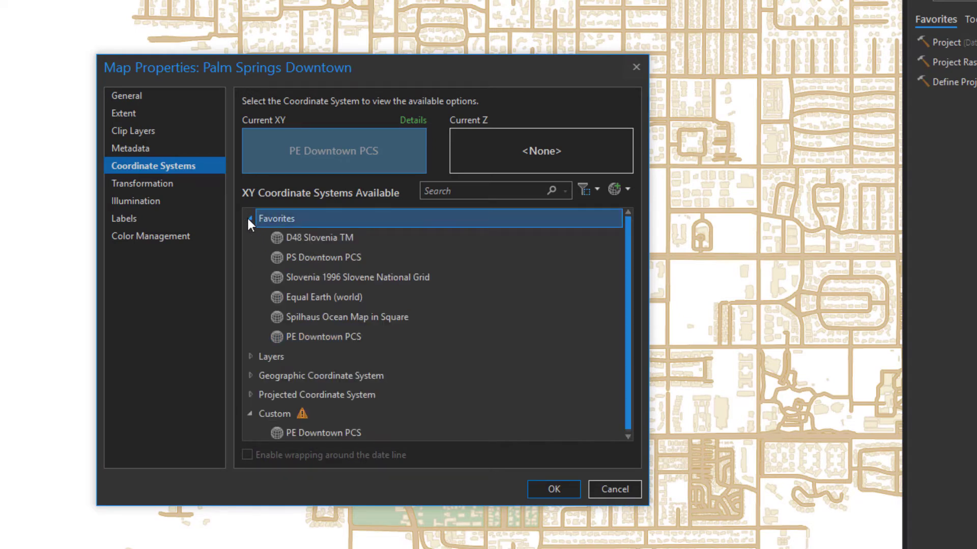
{"action": "left_click", "coordinate": [249, 219]}
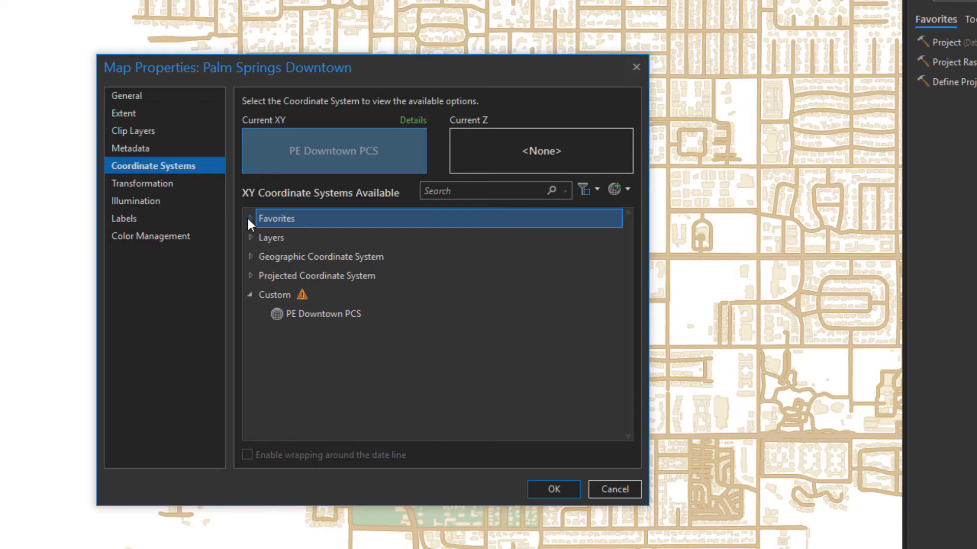
Step: Make a modifiable copy of the custom PE Downtown PCS and name it PE Downtown PCS NEW
{"action": "right_click", "coordinate": [324, 313]}
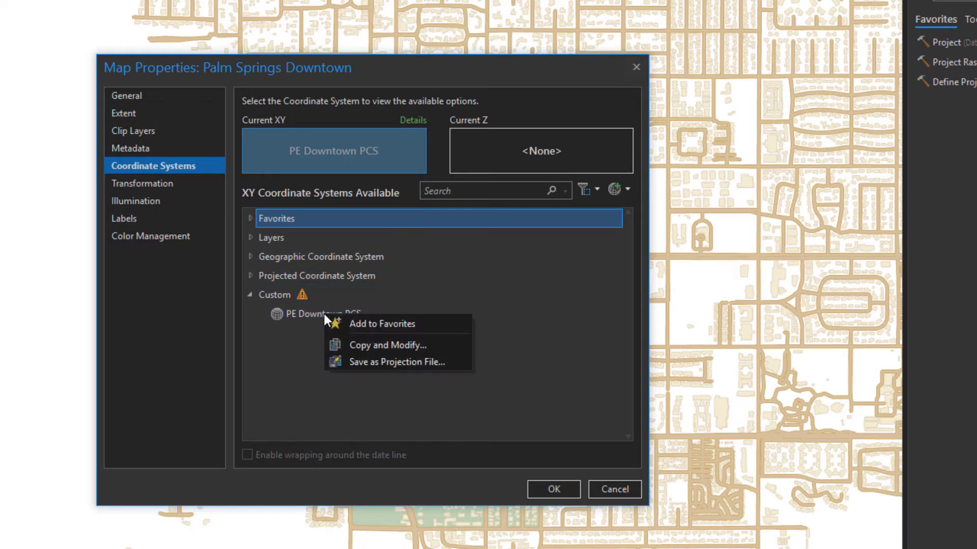
{"action": "left_click", "coordinate": [346, 343]}
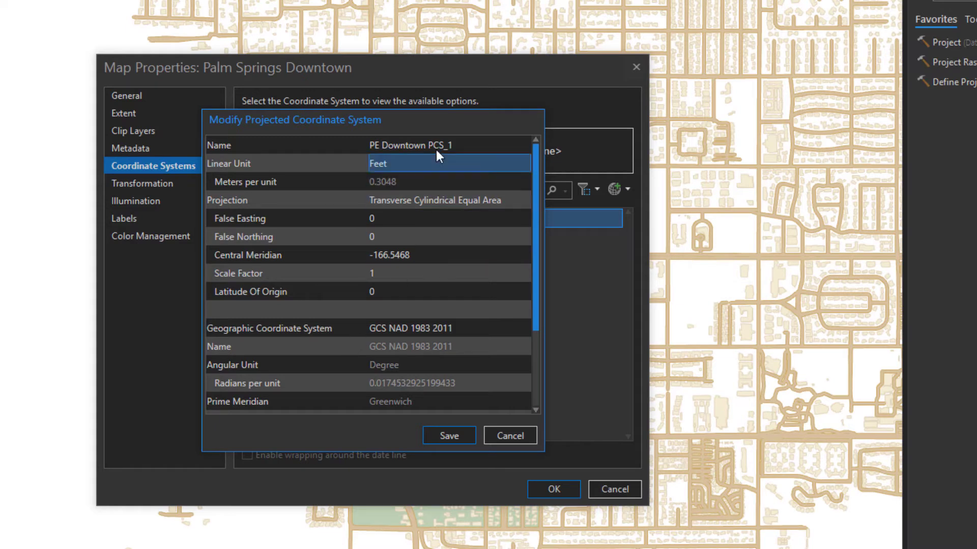
{"action": "left_click", "coordinate": [461, 147]}
{"action": "left_click", "coordinate": [461, 148]}
{"action": "key", "text": "BackSpace"}
{"action": "key", "text": "BackSpace"}
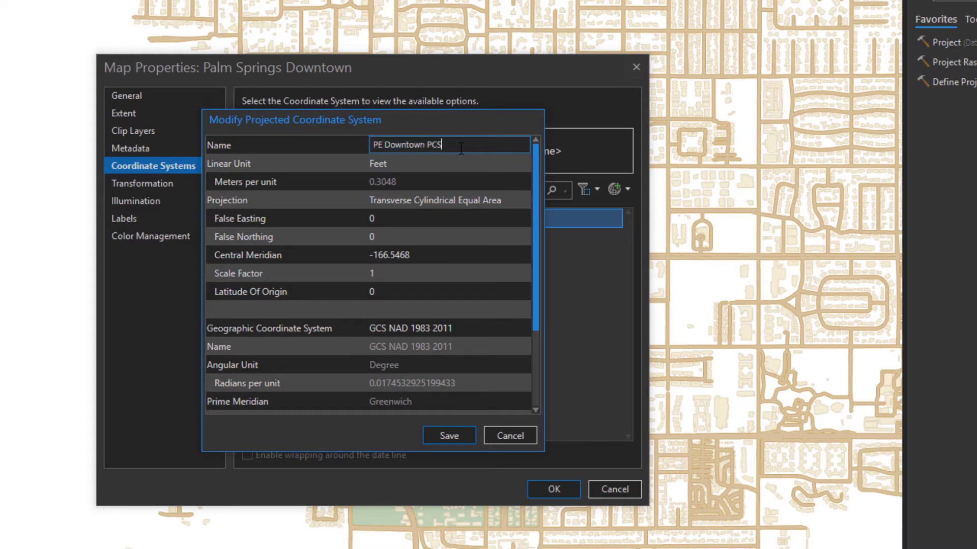
{"action": "type", "text": "NEW"}
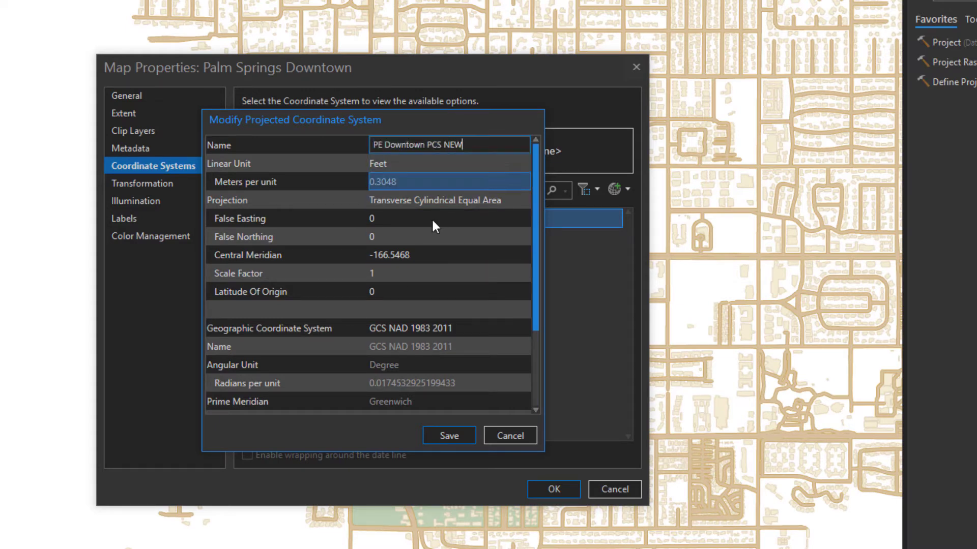
Step: Set the copied coordinate system's central meridian to -166.5 and save the copy
{"action": "left_click", "coordinate": [426, 255]}
{"action": "left_click", "coordinate": [427, 254]}
{"action": "key", "text": "BackSpace"}
{"action": "key", "text": "BackSpace"}
{"action": "key", "text": "BackSpace"}
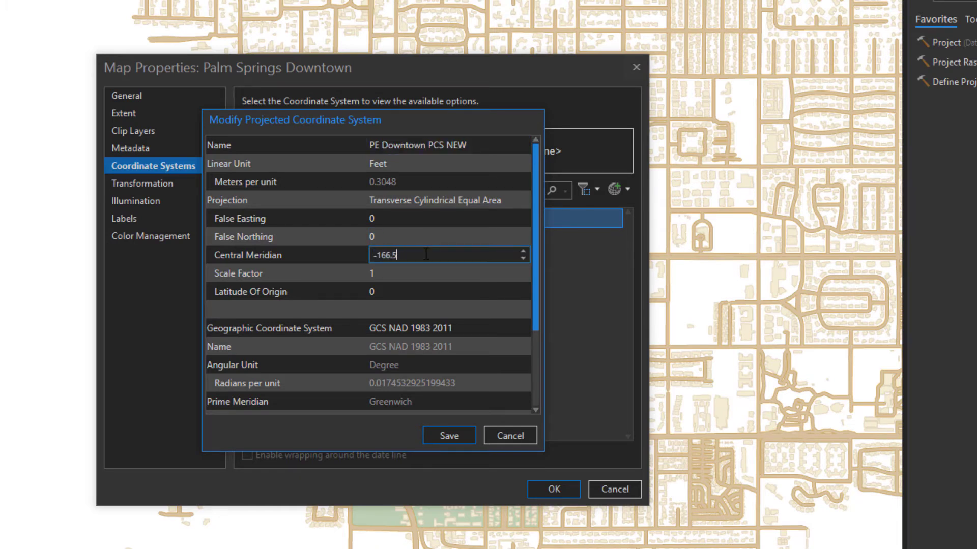
{"action": "left_click", "coordinate": [447, 437]}
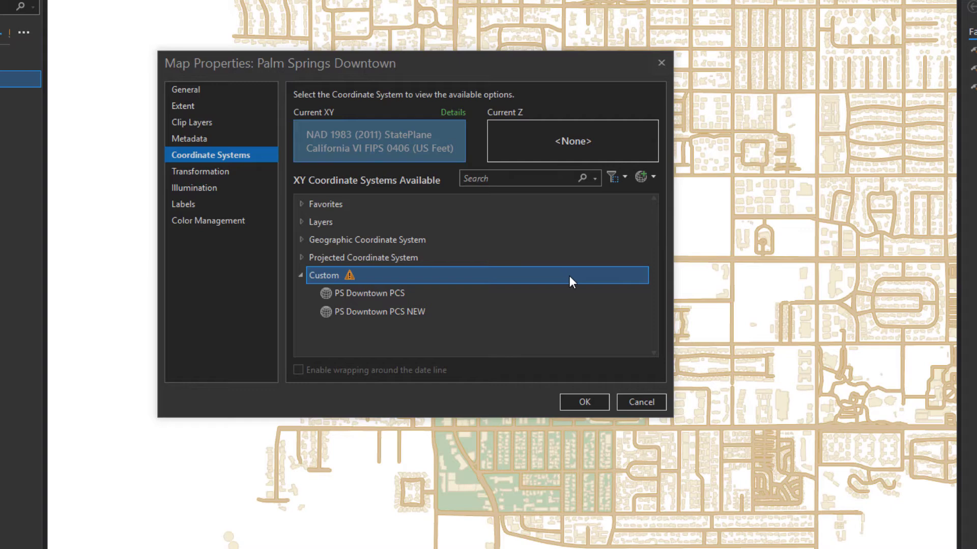
Step: Start a new suggested projected coordinate system and name it My PS Downtown PCS
{"action": "left_click", "coordinate": [643, 178]}
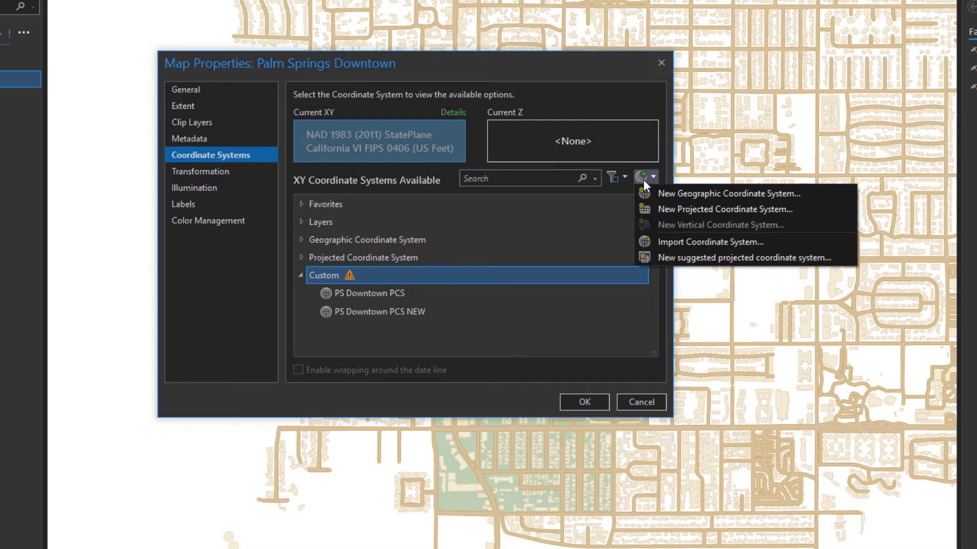
{"action": "left_click", "coordinate": [661, 258]}
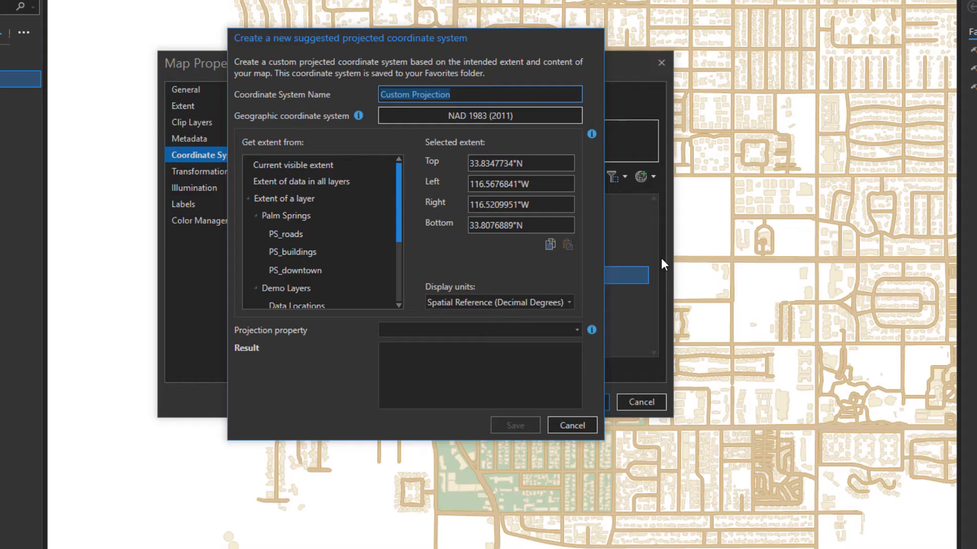
{"action": "type", "text": "My PS "}
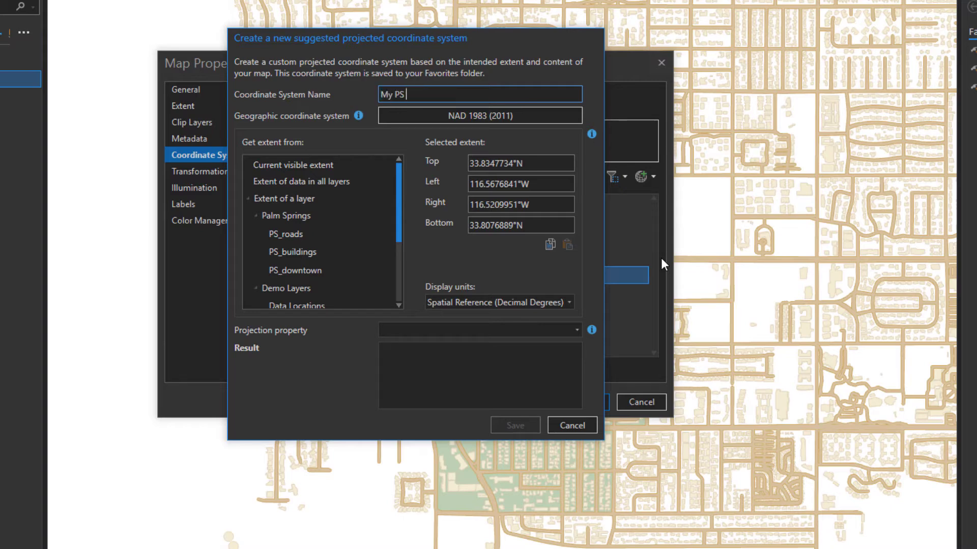
{"action": "type", "text": "Downtown PCS"}
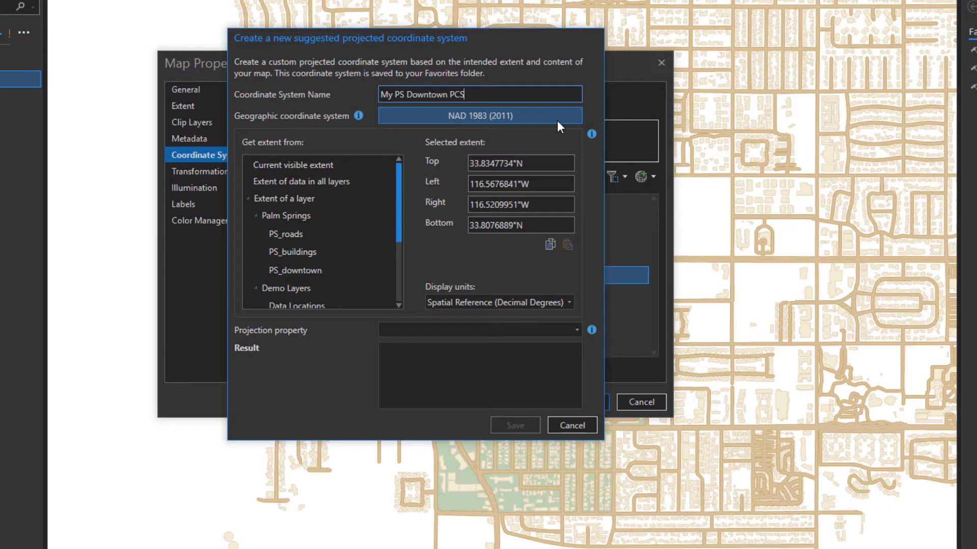
Step: Take the suggested coordinate system's extent from the PS_downtown layer and choose Equal-area as its projection property
{"action": "left_click", "coordinate": [311, 272]}
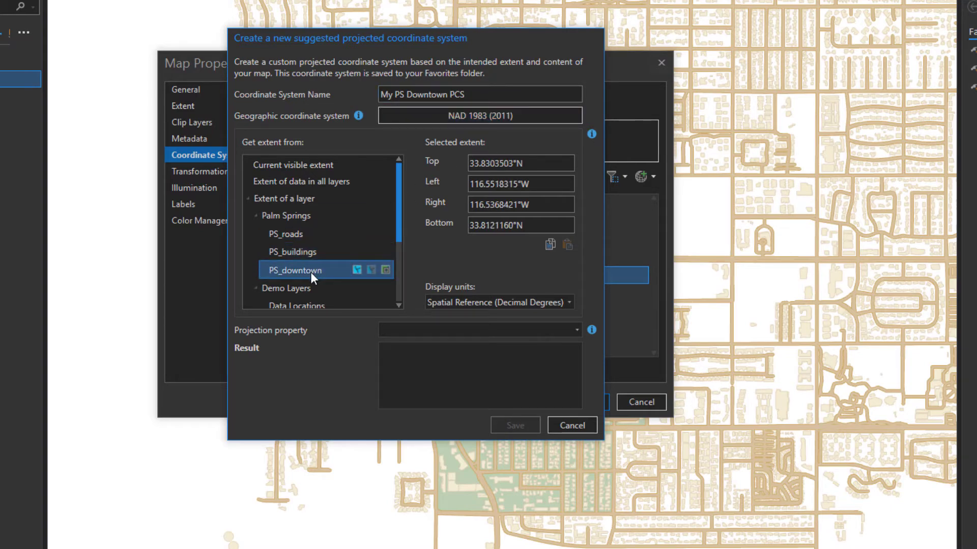
{"action": "left_click", "coordinate": [577, 330]}
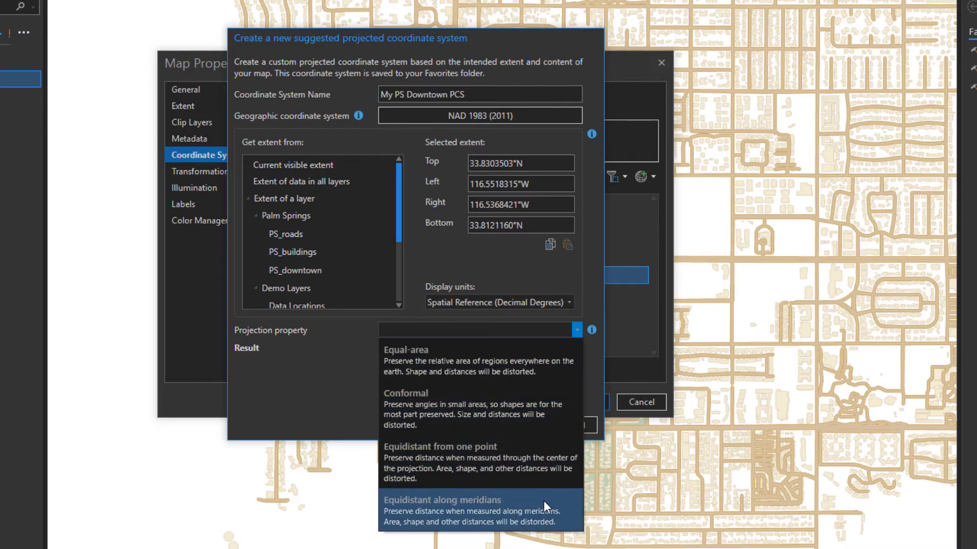
{"action": "left_click", "coordinate": [522, 374]}
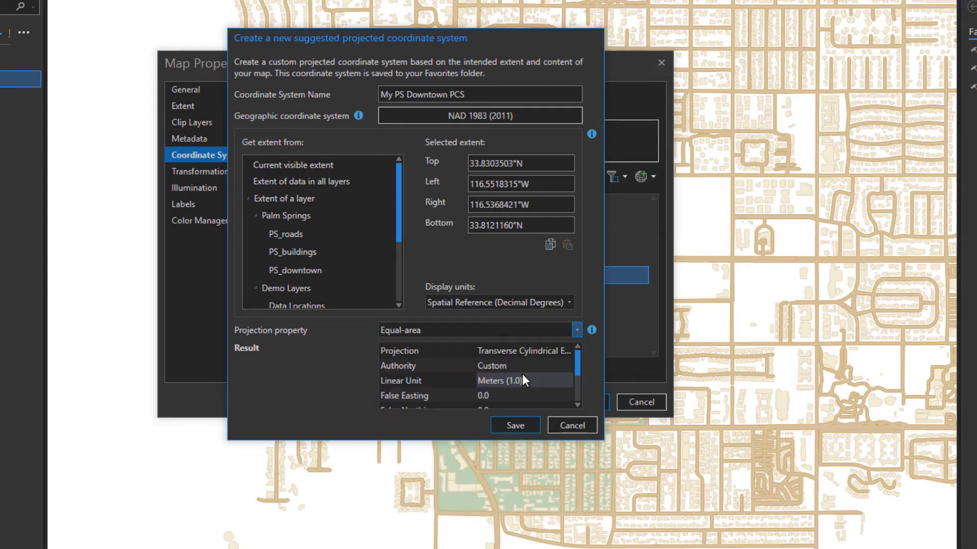
Step: Review the suggested system's projection, central meridian, scale factor and latitude of origin, and save it
{"action": "left_click_drag", "start_coordinate": [461, 440], "coordinate": [461, 496]}
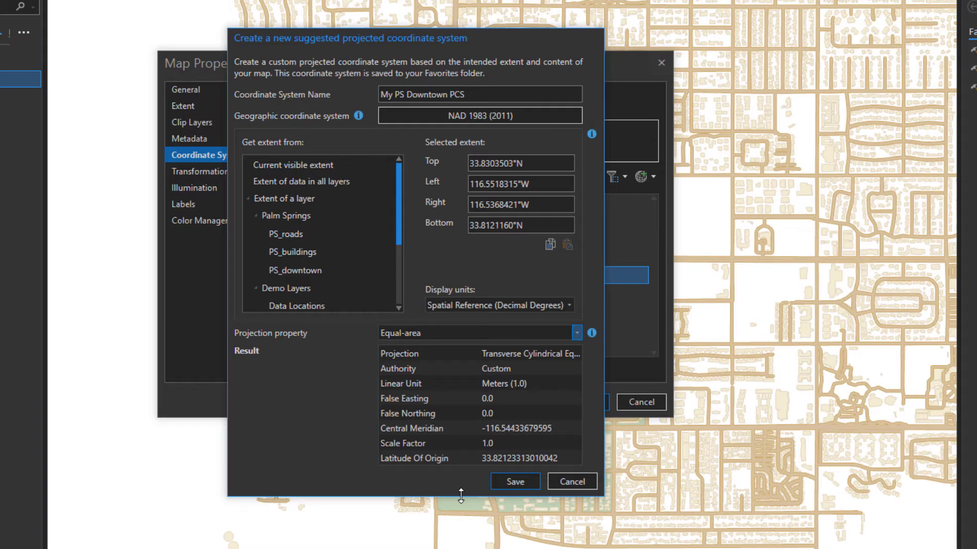
{"action": "left_click", "coordinate": [517, 354]}
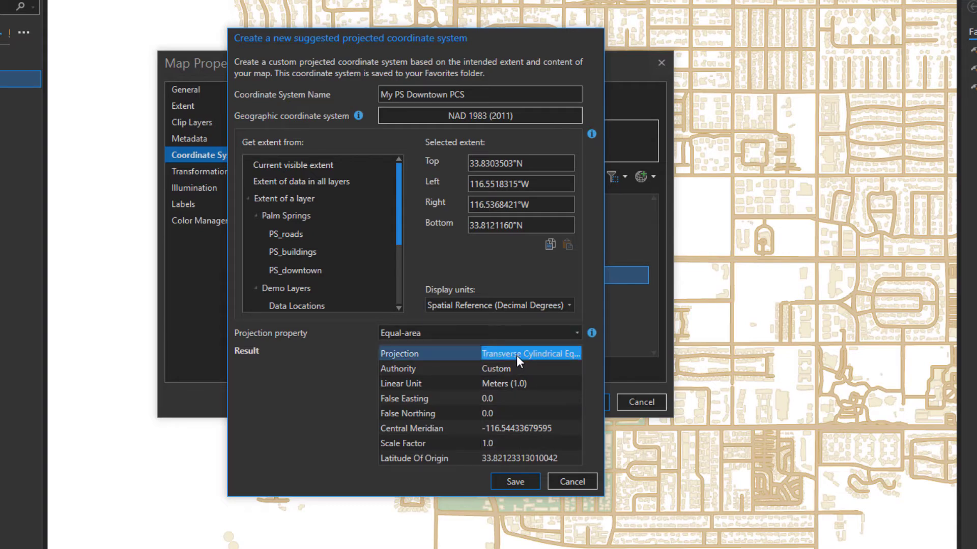
{"action": "left_click", "coordinate": [525, 428]}
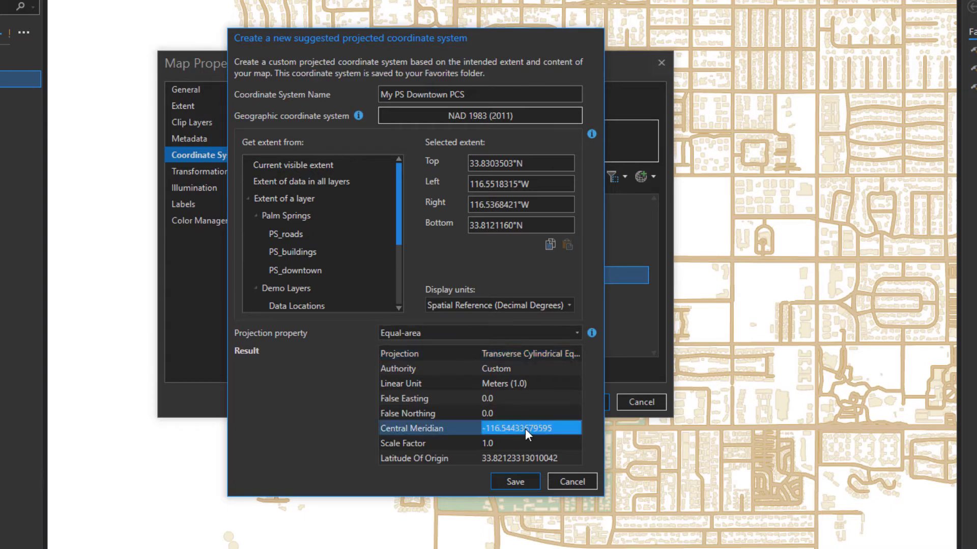
{"action": "left_click", "coordinate": [526, 442]}
{"action": "left_click", "coordinate": [527, 458]}
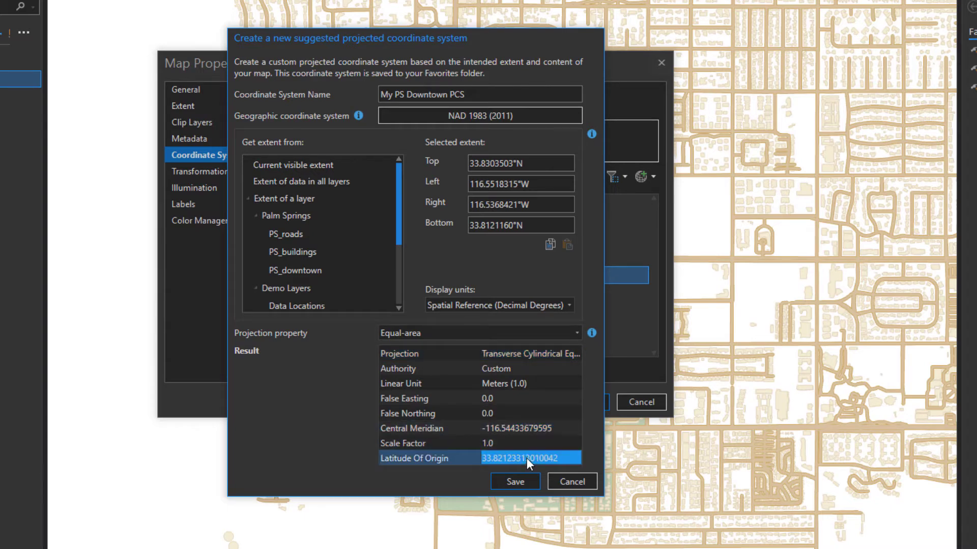
{"action": "left_click", "coordinate": [523, 486]}
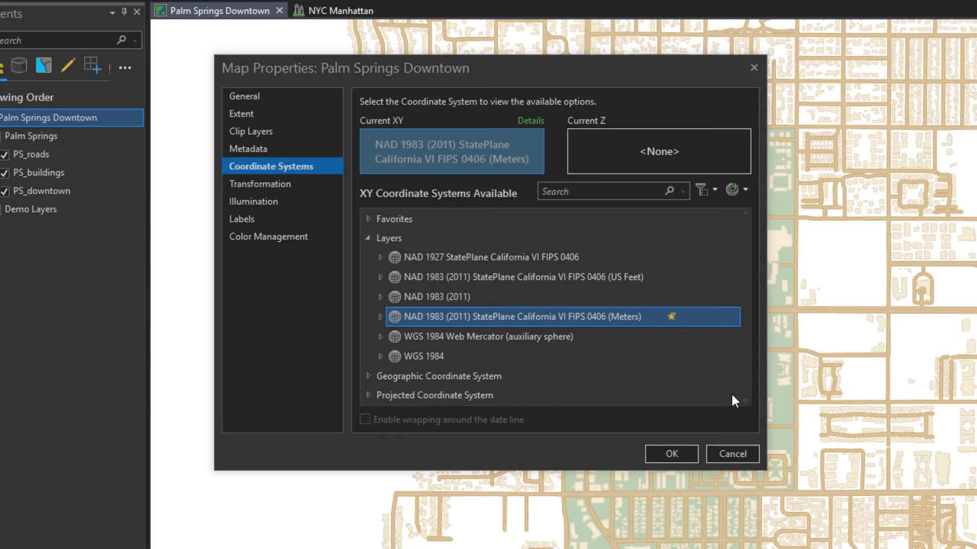
Step: Examine the map's transformations and the available NAD 1927 to NAD 1983 (2011) paths, leaving the map properties unchanged
{"action": "left_click", "coordinate": [277, 189]}
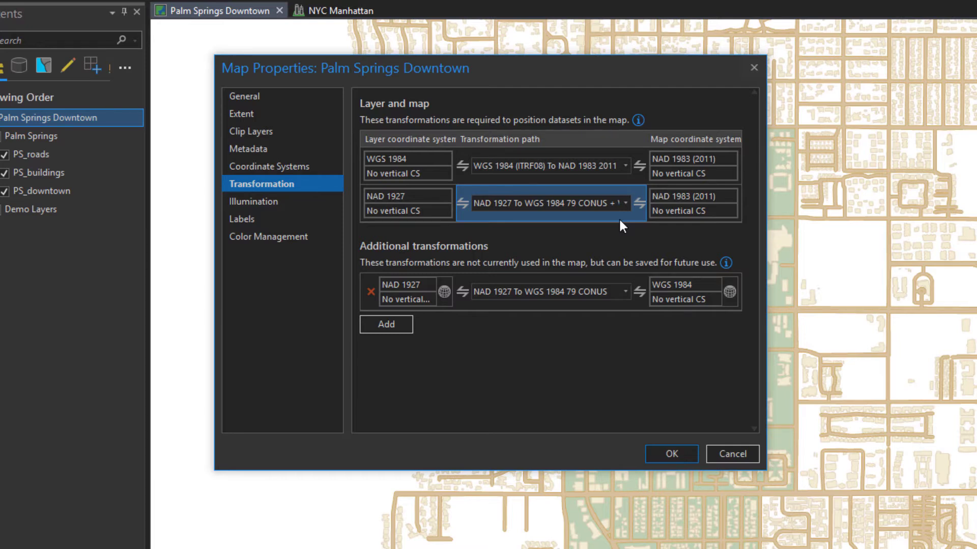
{"action": "left_click", "coordinate": [626, 204]}
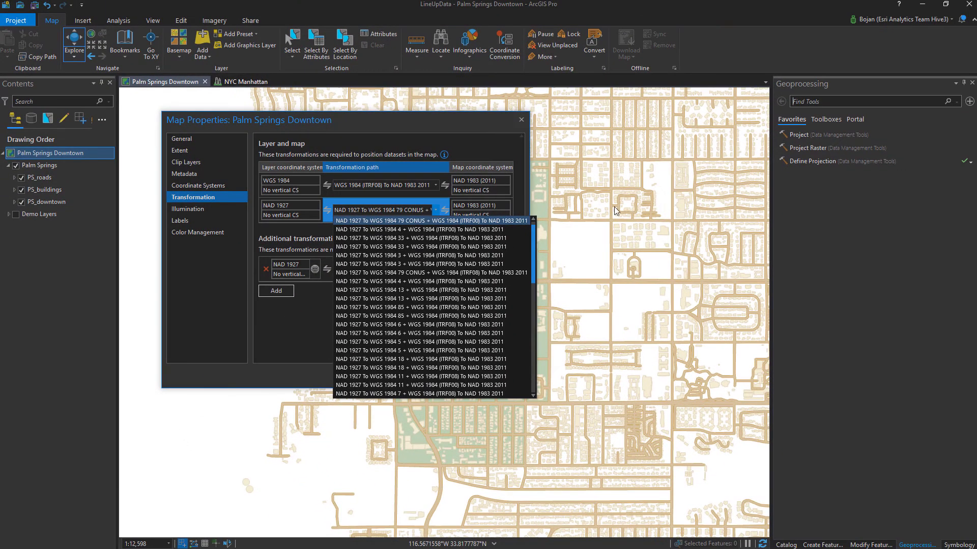
{"action": "left_click", "coordinate": [513, 146]}
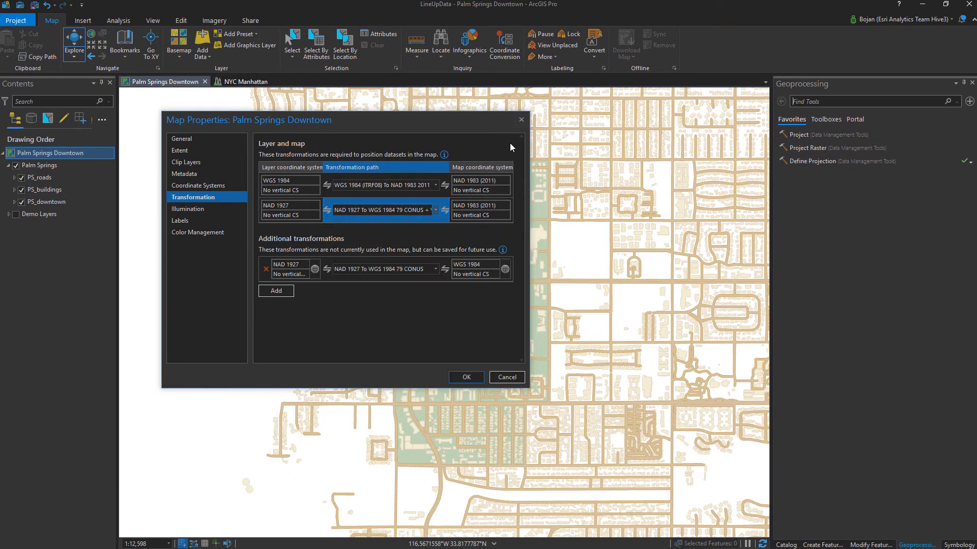
{"action": "left_click", "coordinate": [507, 378]}
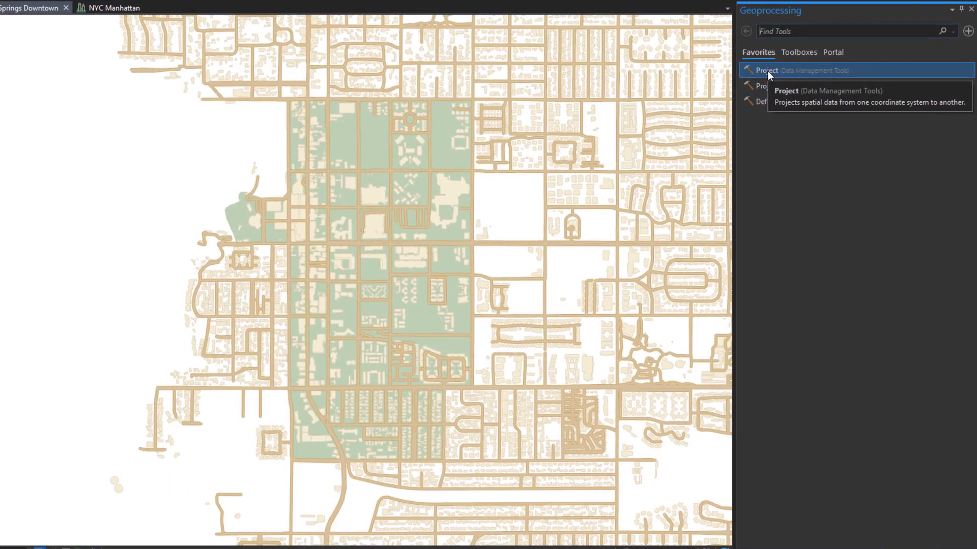
Step: Set up the Project tool with PS_roads as input and PS_roads_NAD83_HARN as the output feature class
{"action": "left_click", "coordinate": [799, 135]}
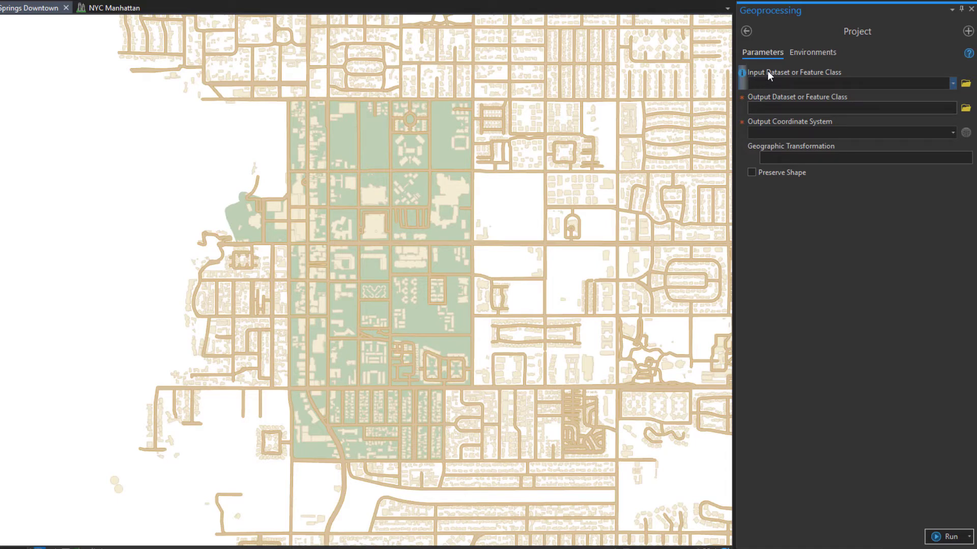
{"action": "left_click", "coordinate": [953, 83]}
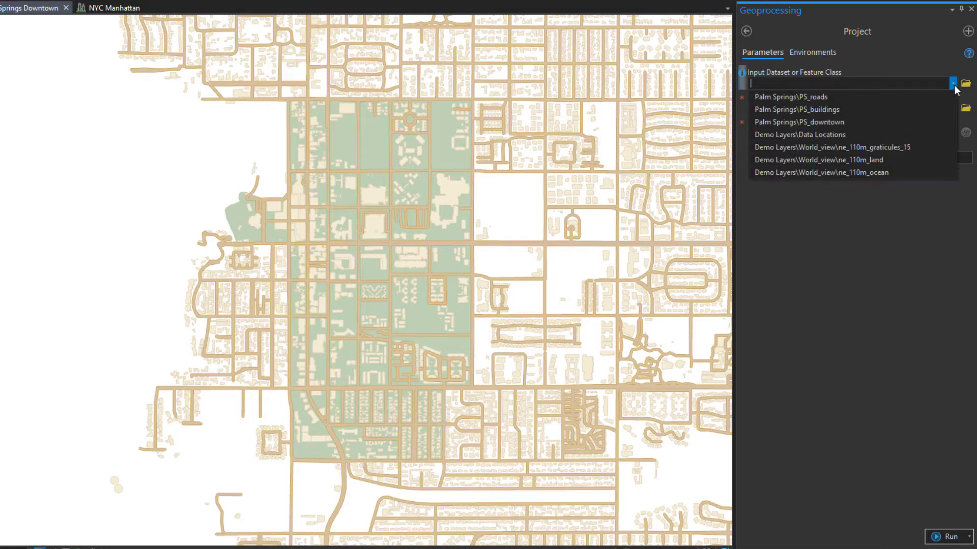
{"action": "left_click", "coordinate": [947, 102]}
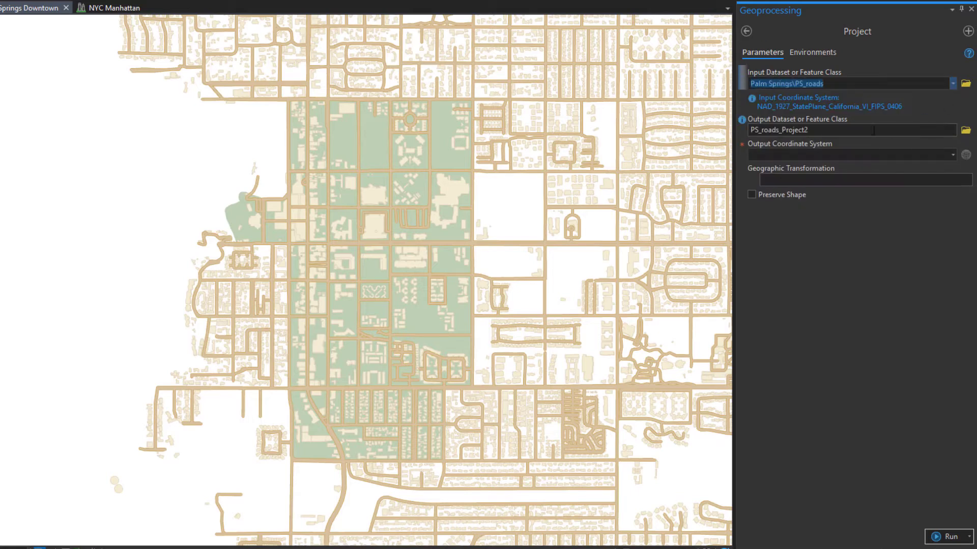
{"action": "left_click", "coordinate": [955, 130]}
{"action": "key", "text": "BackSpace"}
{"action": "key", "text": "BackSpace"}
{"action": "key", "text": "BackSpace"}
{"action": "key", "text": "BackSpace"}
{"action": "key", "text": "BackSpace"}
{"action": "key", "text": "BackSpace"}
{"action": "key", "text": "BackSpace"}
{"action": "key", "text": "BackSpace"}
{"action": "type", "text": "NAD8"}
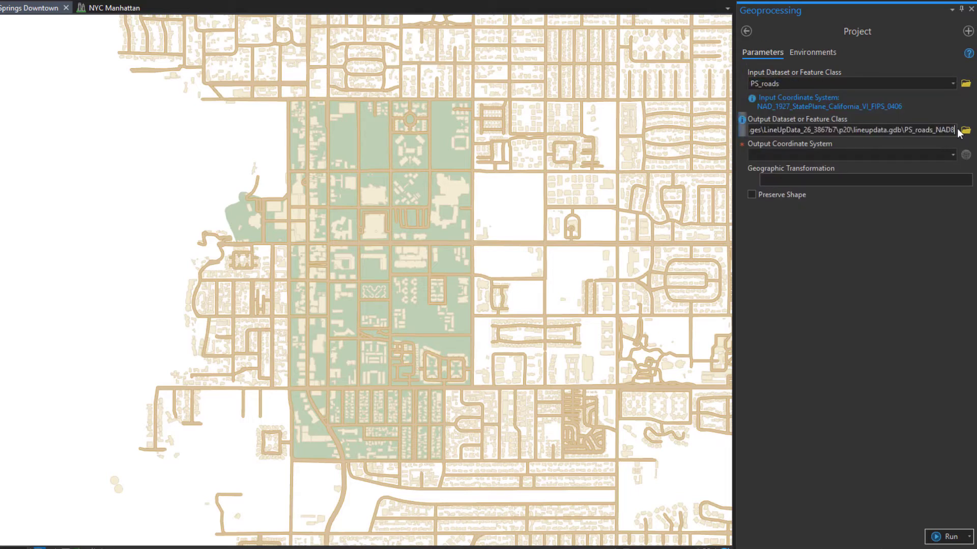
{"action": "type", "text": "3_HARN"}
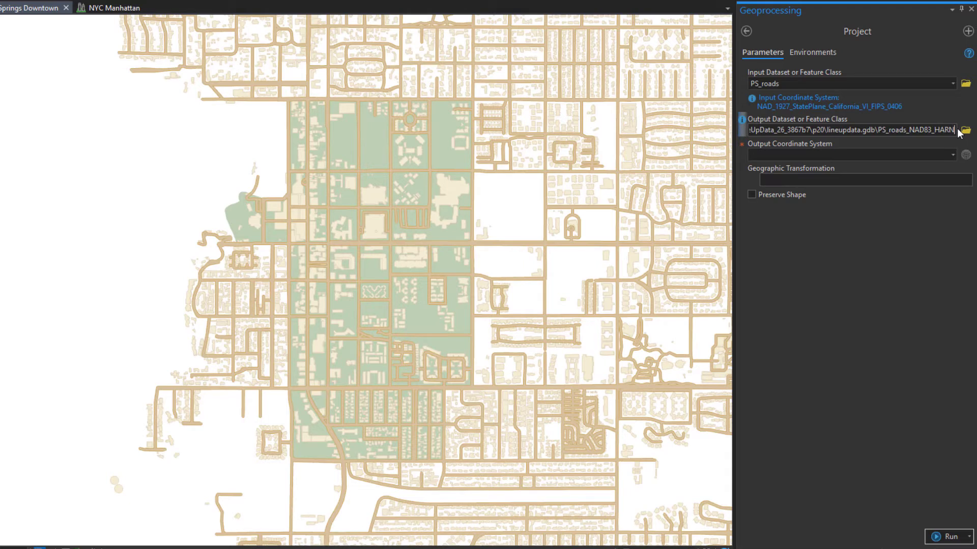
{"action": "key", "text": "Tab"}
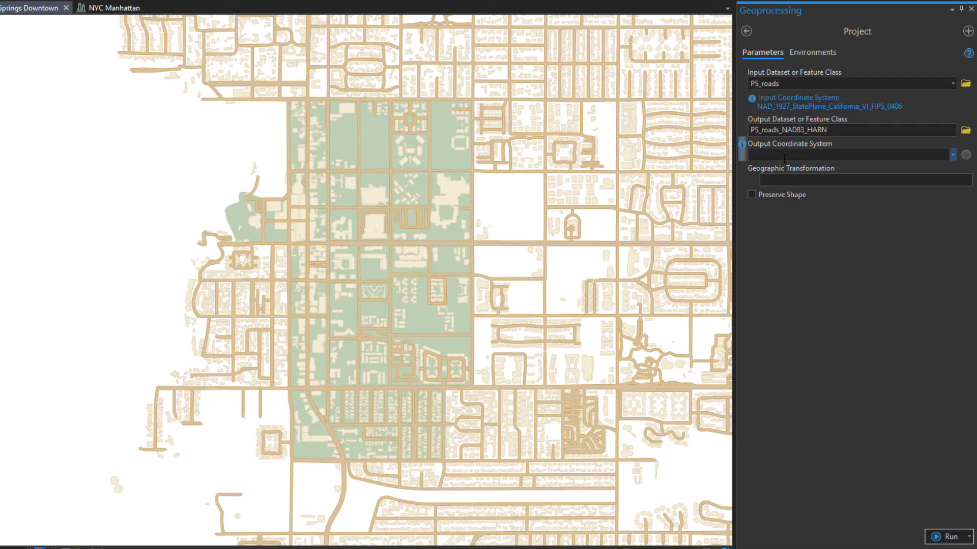
Step: Project PS_roads to GCS_North_American_1983_HARN (4152) using the NAD_1927_To_NAD_1983_NADCON + NAD_1983_To_HARN_CA_S transformation
{"action": "type", "text": "4152"}
{"action": "key", "text": "Tab"}
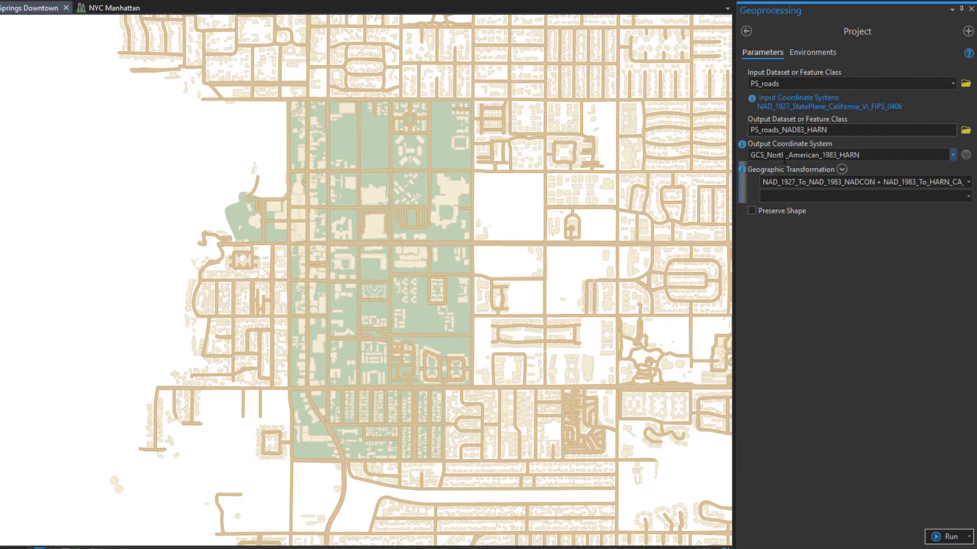
{"action": "left_click", "coordinate": [968, 182]}
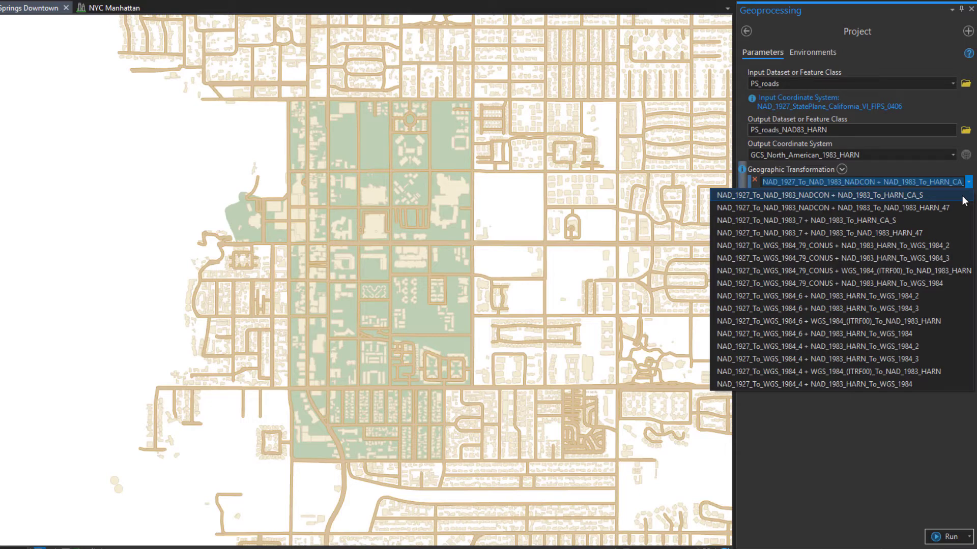
{"action": "left_click", "coordinate": [962, 196]}
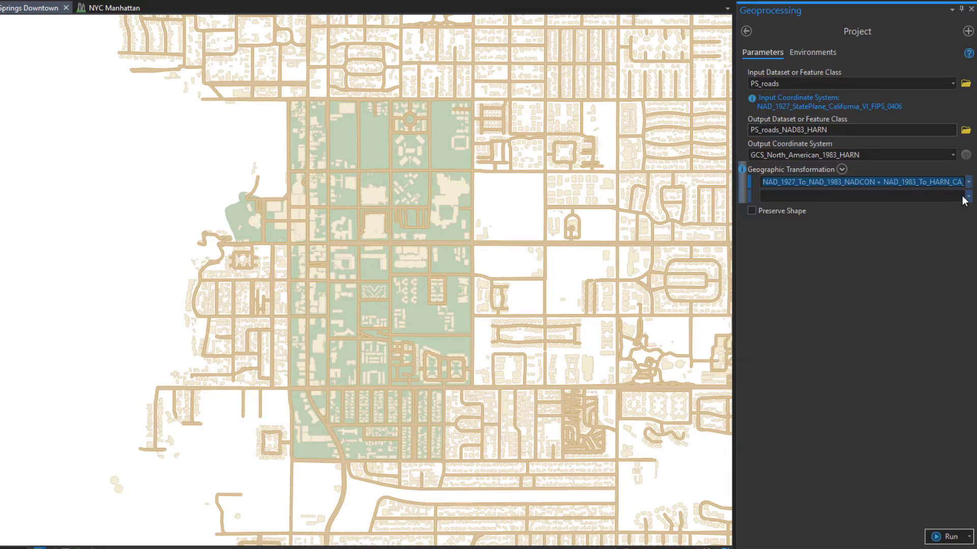
{"action": "left_click", "coordinate": [947, 538]}
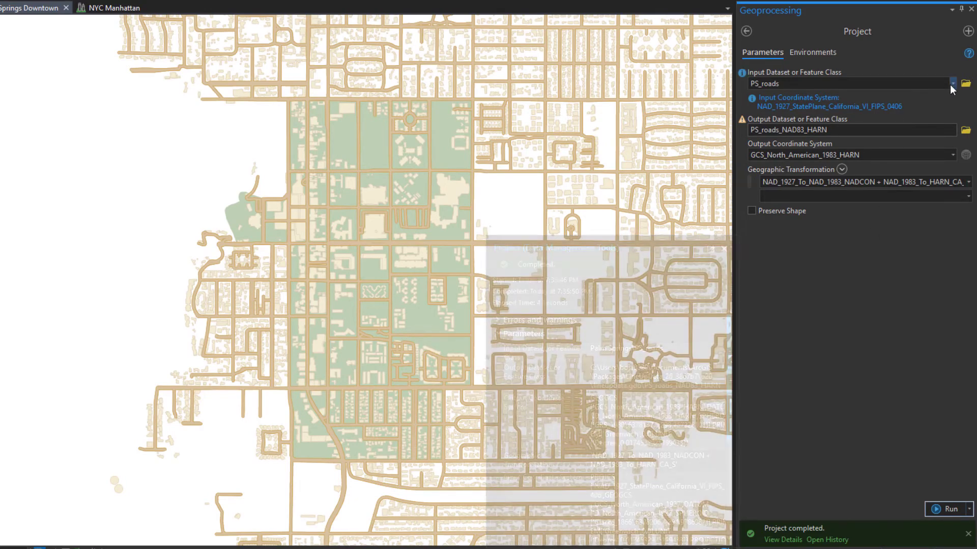
Step: Set the Project tool's input to PS_roads_NAD83_HARN and its output feature class to PS_roads_NAD83_2011
{"action": "left_click", "coordinate": [953, 84]}
{"action": "left_click", "coordinate": [938, 97]}
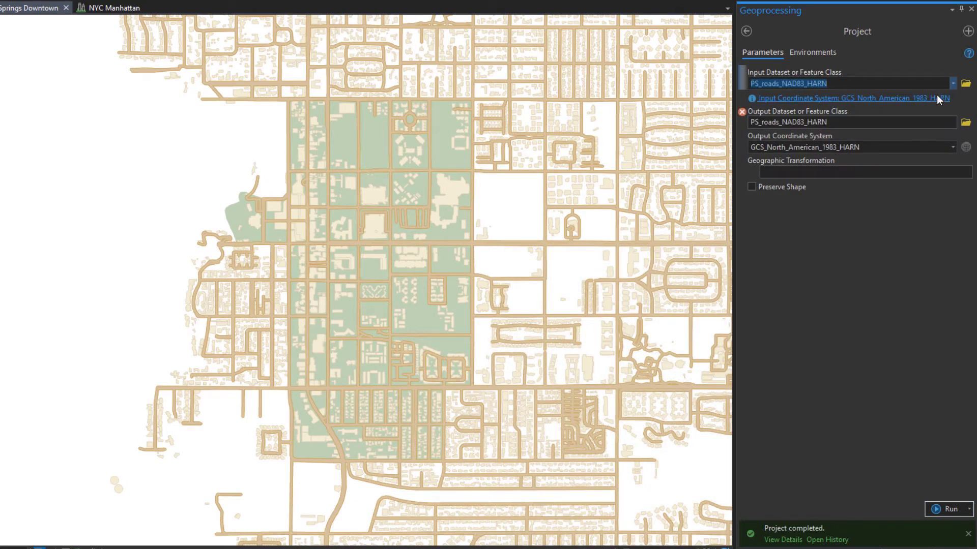
{"action": "left_click", "coordinate": [899, 122]}
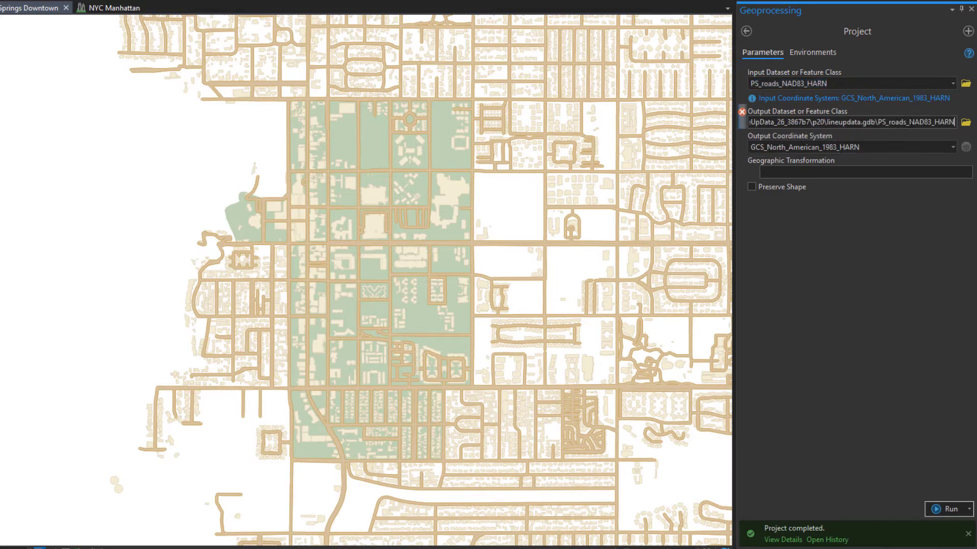
{"action": "key", "text": "BackSpace"}
{"action": "key", "text": "BackSpace"}
{"action": "key", "text": "BackSpace"}
{"action": "key", "text": "BackSpace"}
{"action": "type", "text": "2011"}
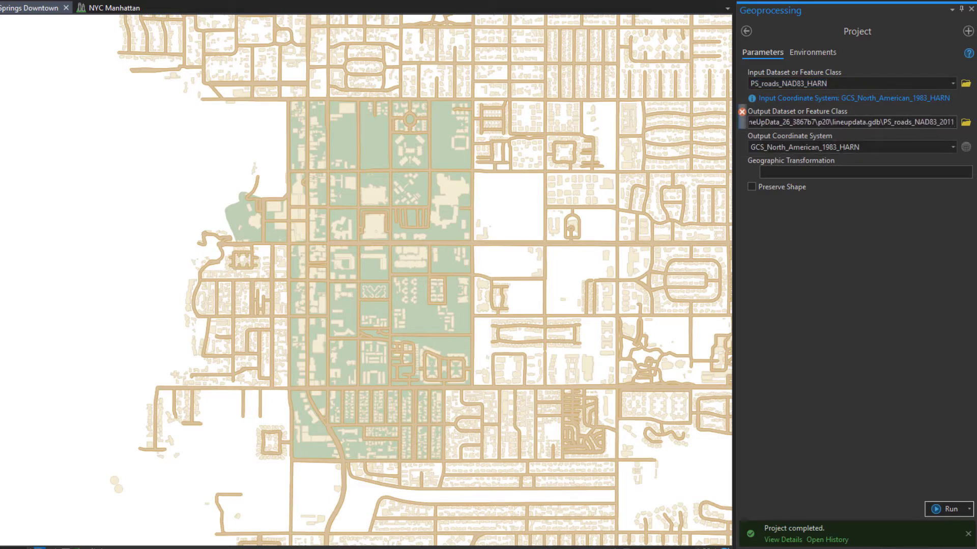
Step: Project the HARN roads to NAD_1983_2011_StatePlane_California_VI_FIPS_0406 using NAD_1983_HARN_To_NSRS2007_GEOCON_CONUS + NAD_1983_NSRS2007_To_2011_NADCON5_3D_CONUS_1
{"action": "left_click", "coordinate": [873, 151]}
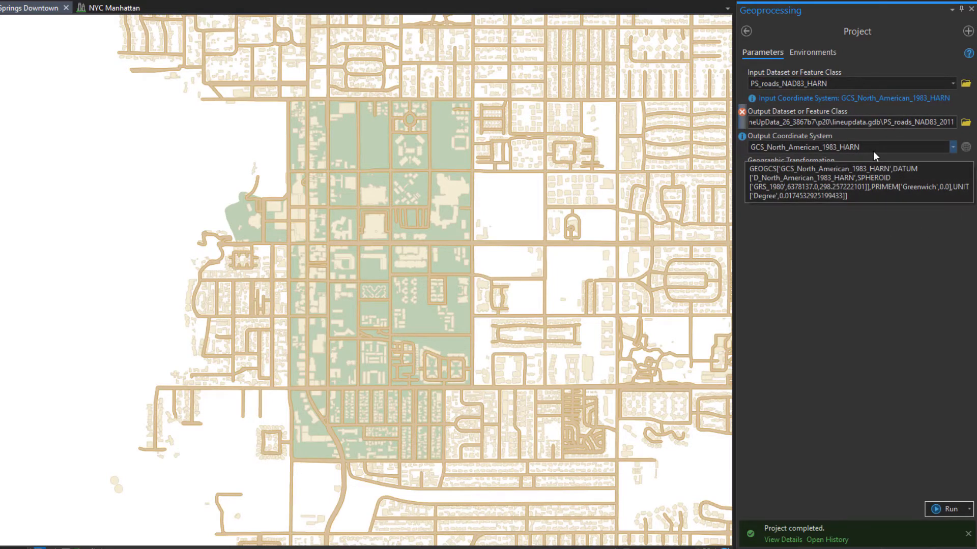
{"action": "left_click", "coordinate": [952, 148]}
{"action": "left_click", "coordinate": [945, 159]}
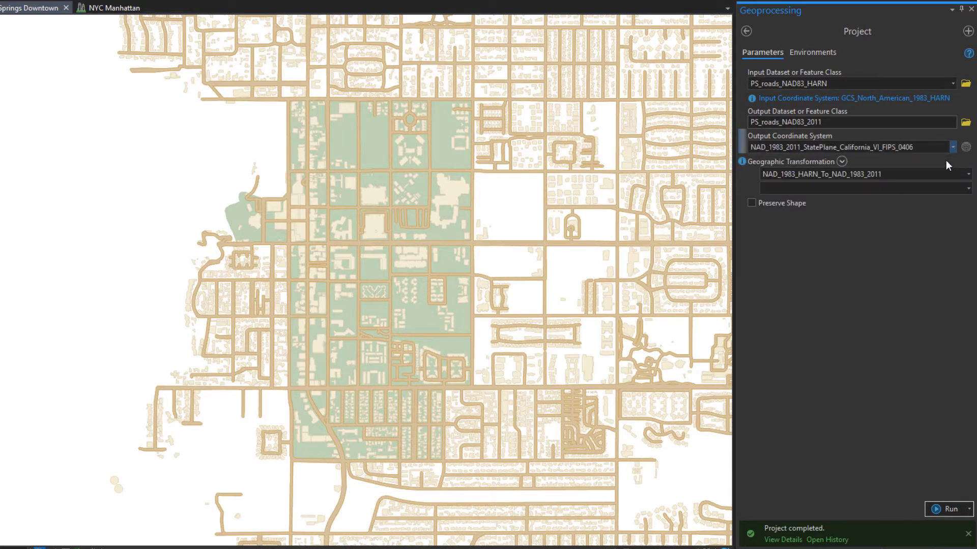
{"action": "left_click", "coordinate": [968, 174]}
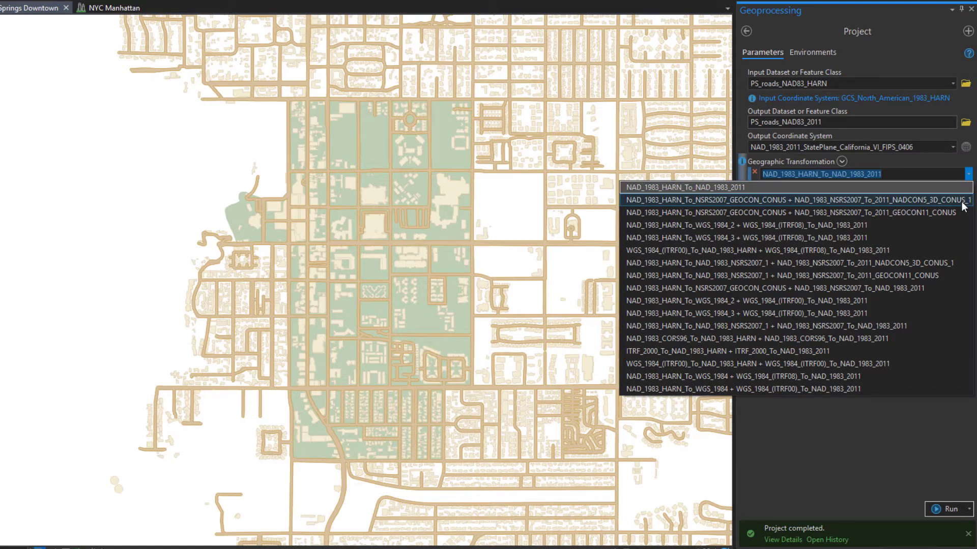
{"action": "left_click", "coordinate": [963, 201]}
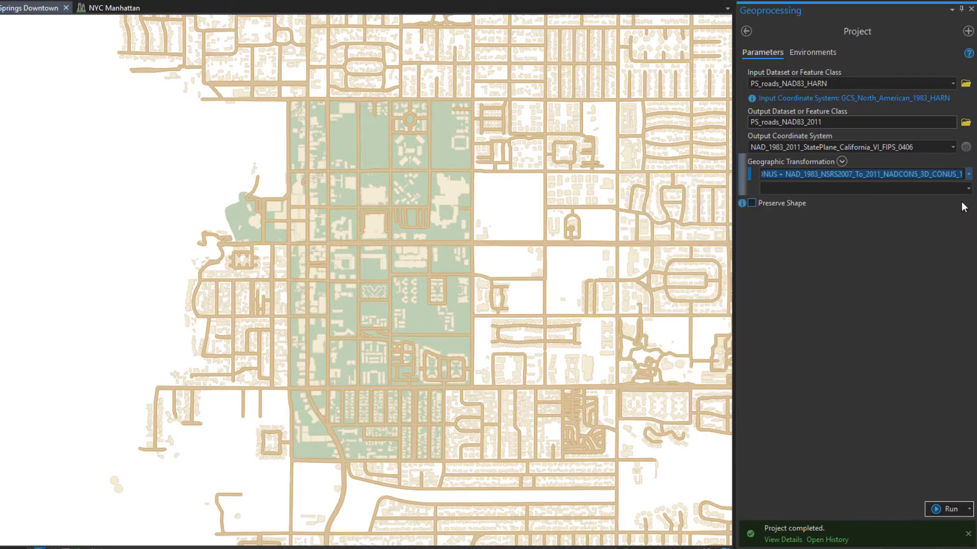
{"action": "left_click", "coordinate": [937, 509]}
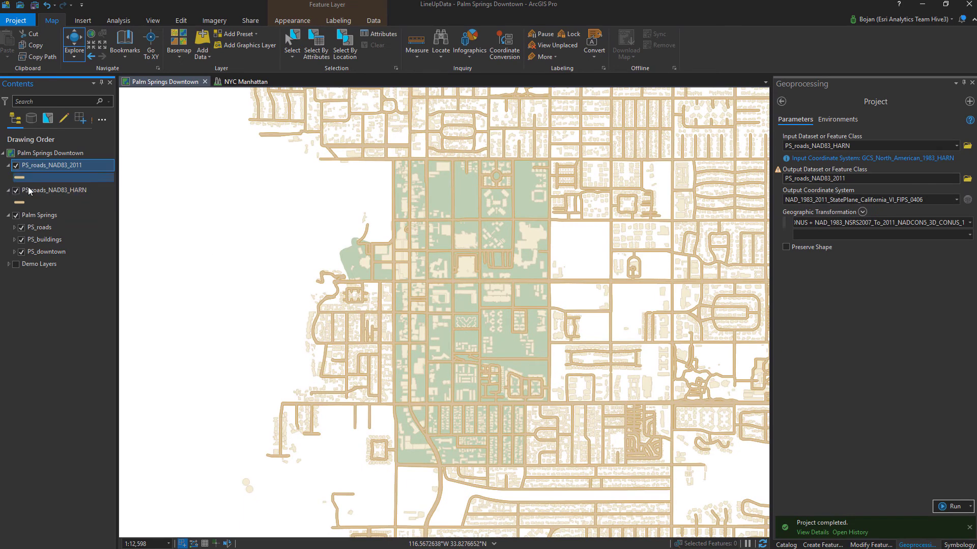
Step: Hide and collapse PS_roads_NAD83_HARN, and measure the offset between PS_roads and PS_roads_NAD83_2011 at two matching road corners
{"action": "left_click", "coordinate": [14, 191]}
{"action": "left_click", "coordinate": [9, 191]}
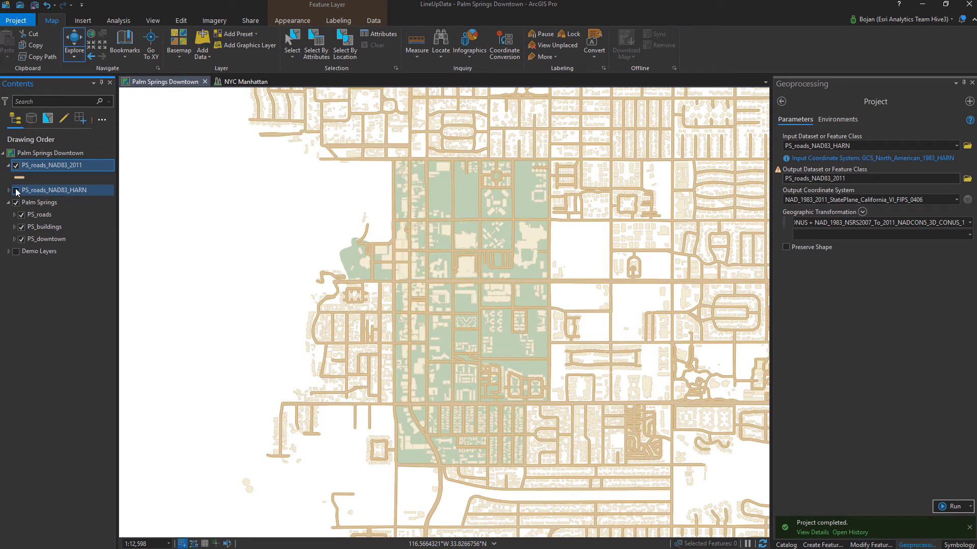
{"action": "scroll", "coordinate": [335, 283], "scroll_direction": "up", "scroll_amount": 8}
{"action": "scroll", "coordinate": [362, 350], "scroll_direction": "up", "scroll_amount": 3}
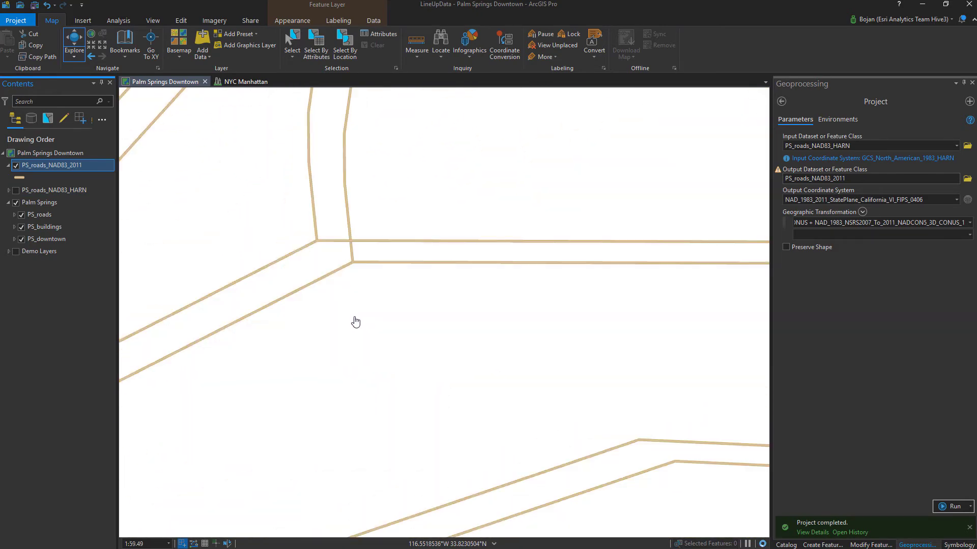
{"action": "left_click", "coordinate": [416, 43]}
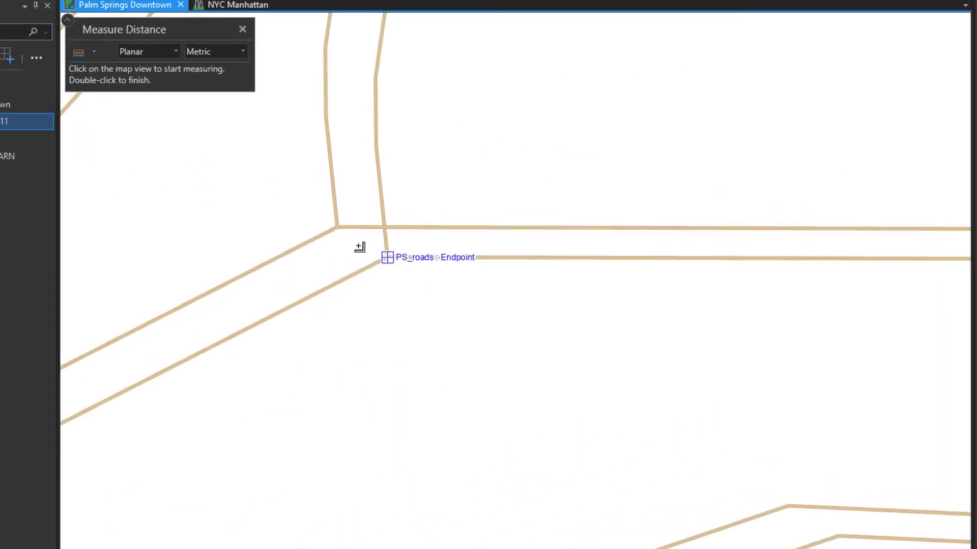
{"action": "left_click", "coordinate": [387, 258]}
{"action": "double_click", "coordinate": [337, 227]}
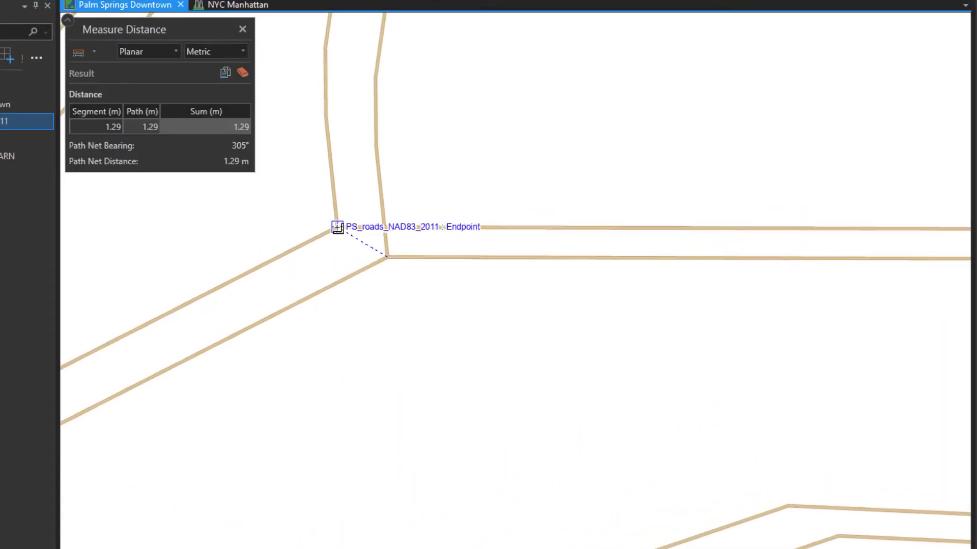
{"action": "left_click", "coordinate": [838, 537]}
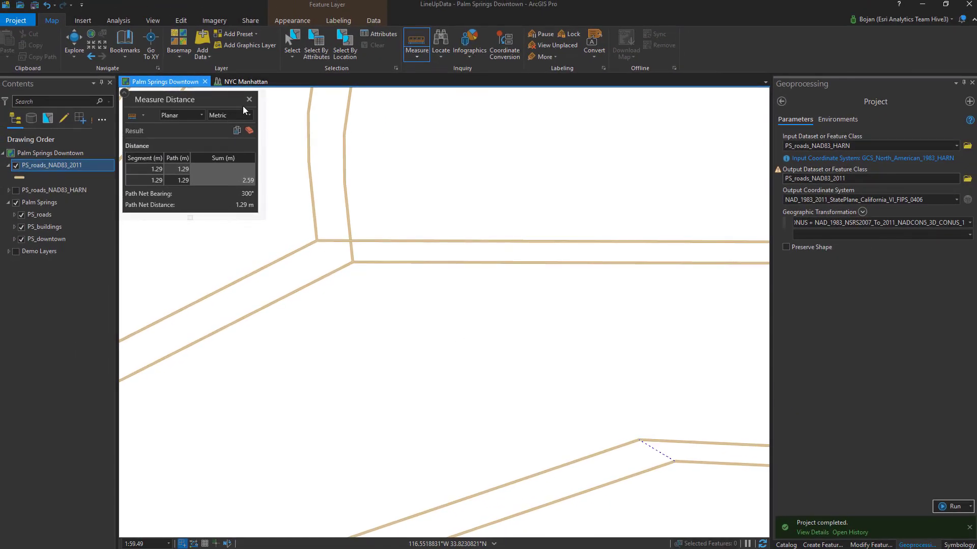
Step: End the distance measurement and hide the original PS_roads layer in the bookmarked Palm Springs view
{"action": "left_click", "coordinate": [249, 99]}
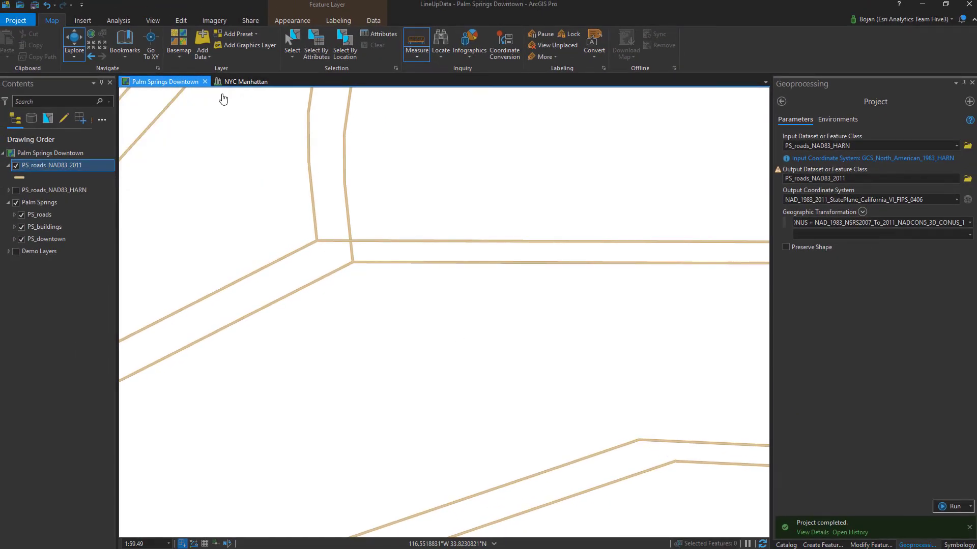
{"action": "left_click", "coordinate": [127, 59]}
{"action": "left_click", "coordinate": [142, 106]}
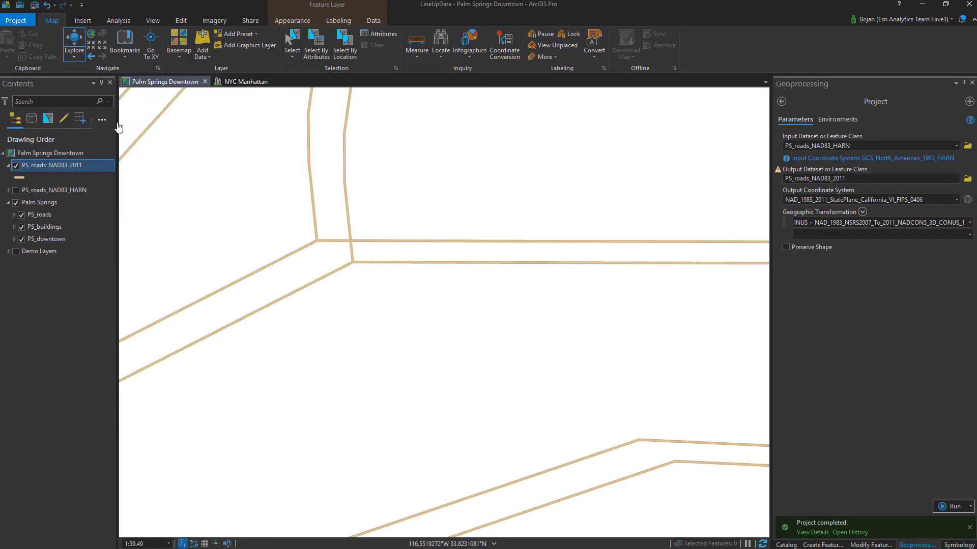
{"action": "left_click", "coordinate": [21, 215]}
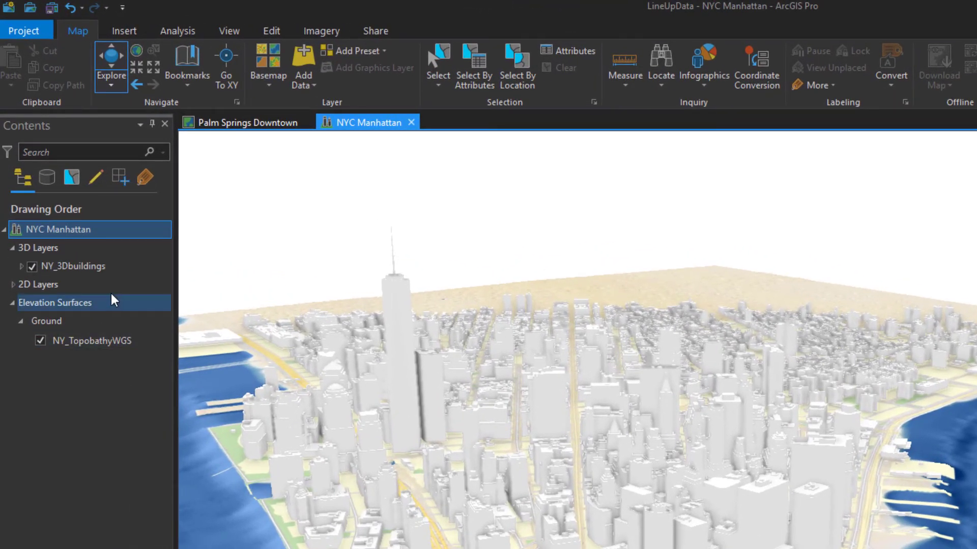
Step: Examine how NY_3Dbuildings sits on the NY_TopobathyWGS elevation surface around the waterfront park in the NYC Manhattan scene
{"action": "left_click", "coordinate": [82, 271]}
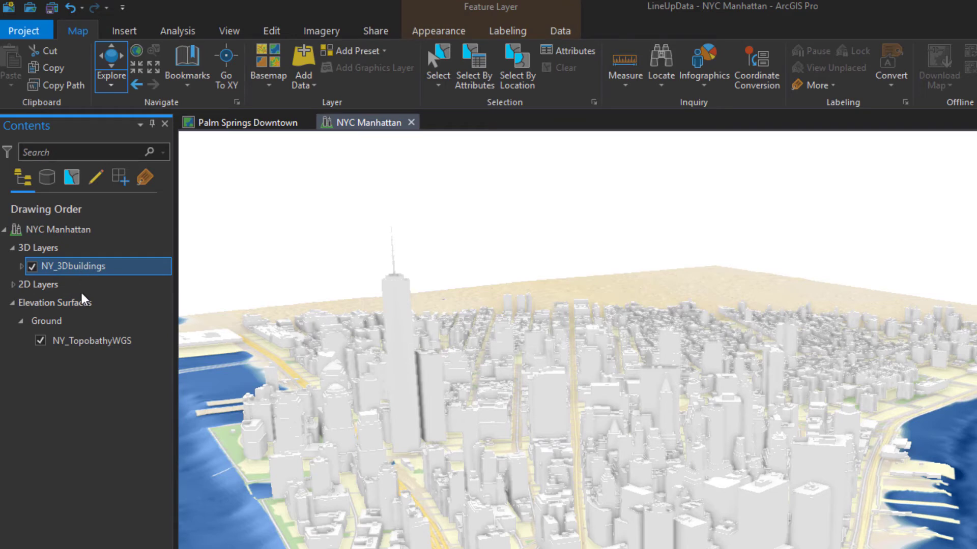
{"action": "left_click", "coordinate": [87, 346]}
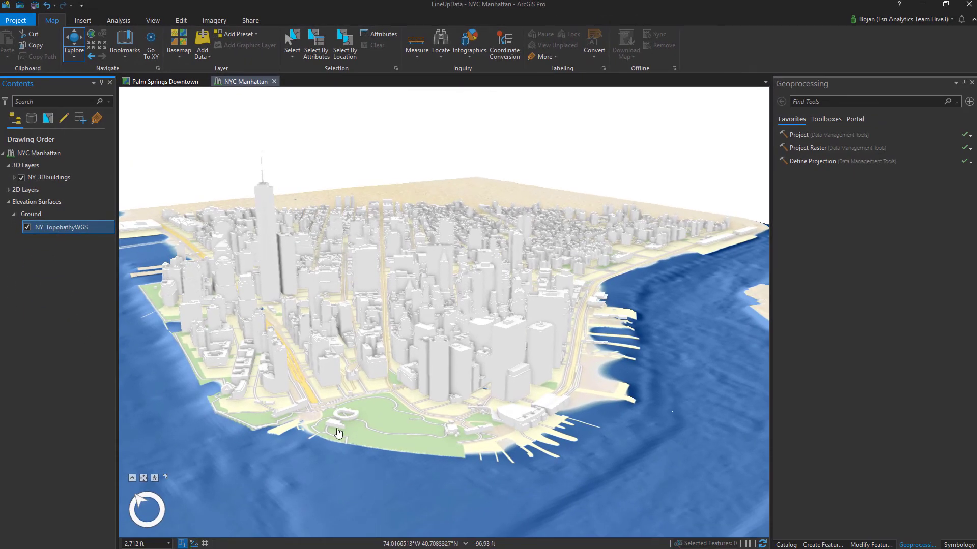
{"action": "scroll", "coordinate": [373, 445], "scroll_direction": "up", "scroll_amount": 3}
{"action": "scroll", "coordinate": [386, 407], "scroll_direction": "up", "scroll_amount": 3}
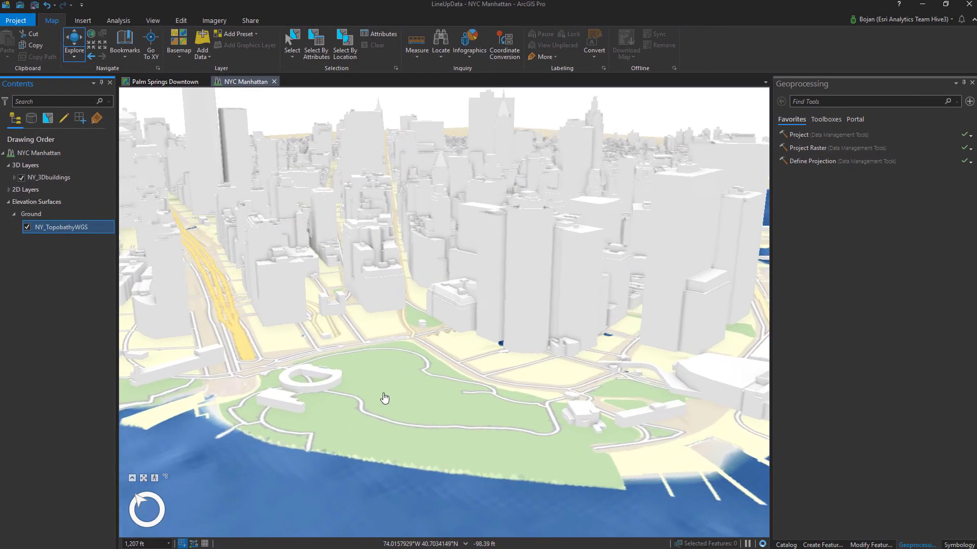
{"action": "left_click_drag", "start_coordinate": [375, 364], "coordinate": [326, 395]}
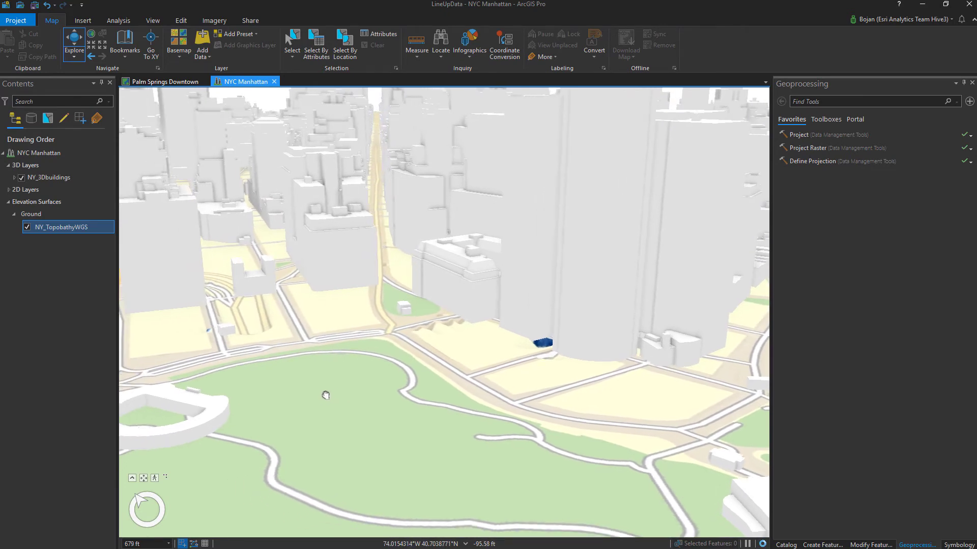
{"action": "left_click", "coordinate": [125, 45]}
{"action": "left_click", "coordinate": [269, 111]}
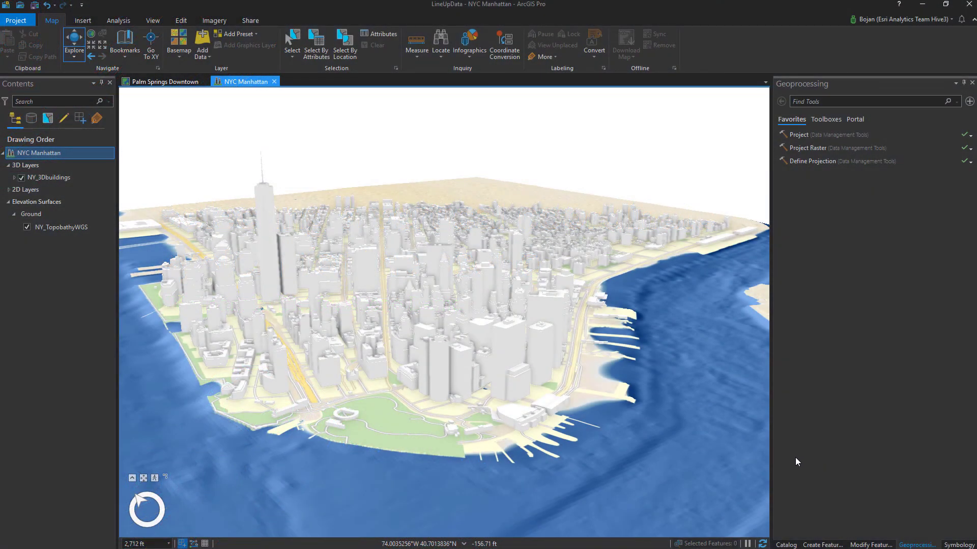
Step: Open the NYC Manhattan scene's coordinate system properties and review the ellipsoidal-based, gravity-related and unknown-height vertical coordinate system categories
{"action": "right_click", "coordinate": [47, 153]}
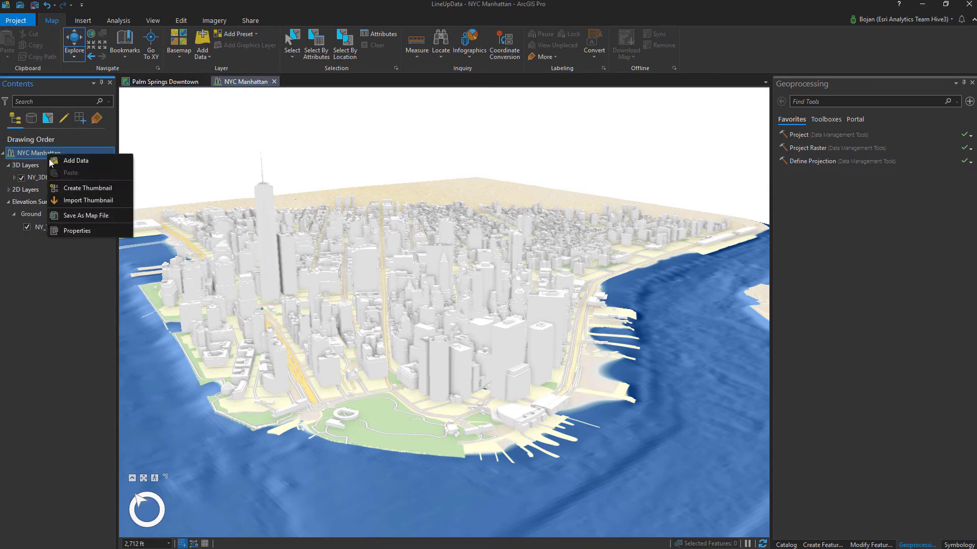
{"action": "left_click", "coordinate": [78, 233]}
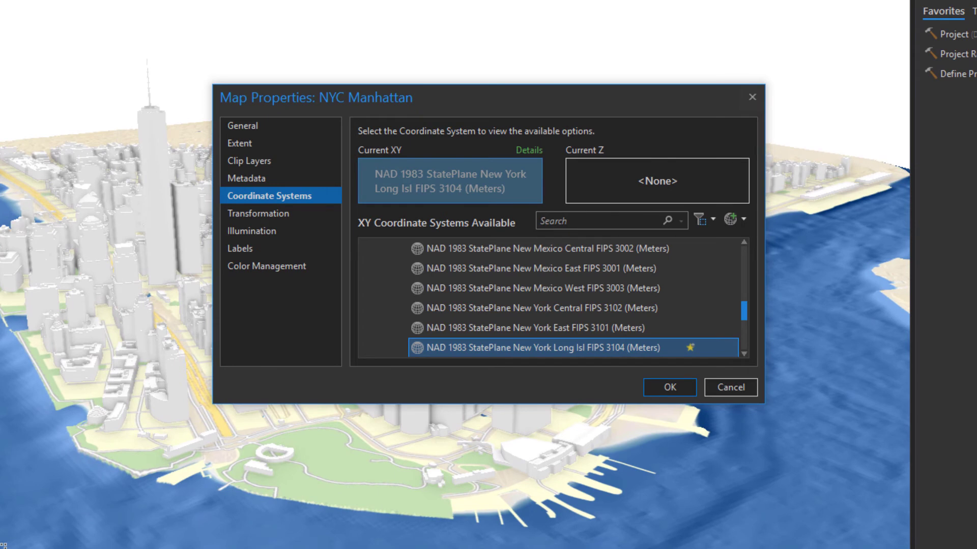
{"action": "left_click", "coordinate": [639, 188]}
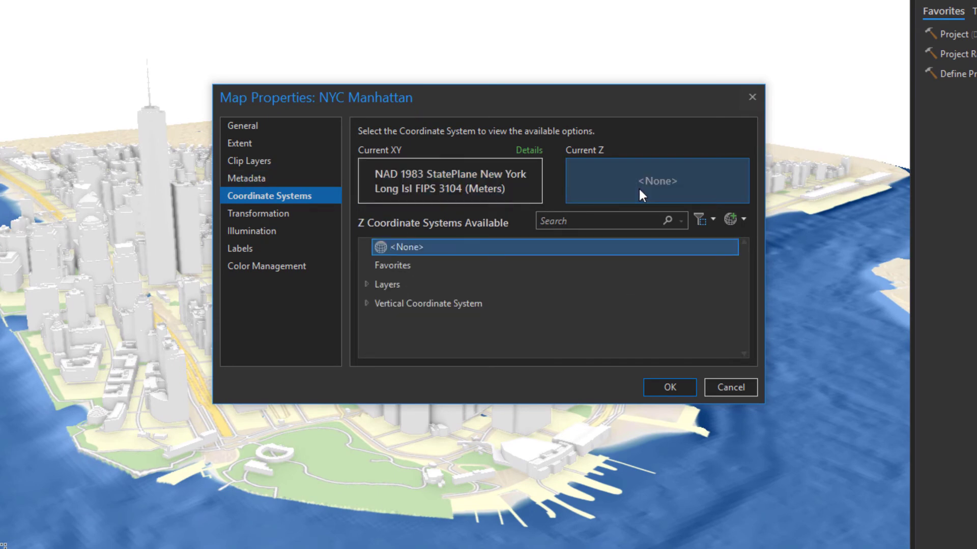
{"action": "left_click_drag", "start_coordinate": [500, 405], "coordinate": [498, 478]}
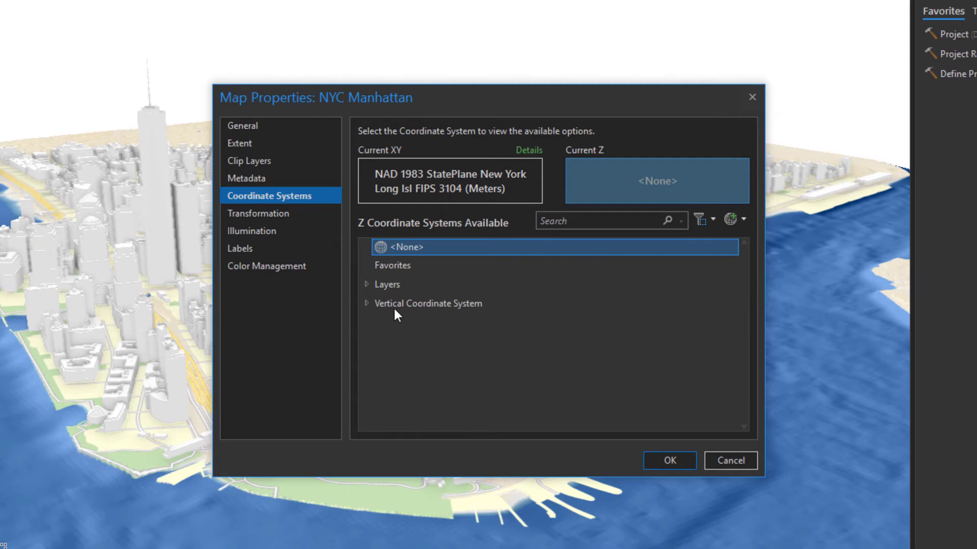
{"action": "left_click", "coordinate": [366, 303]}
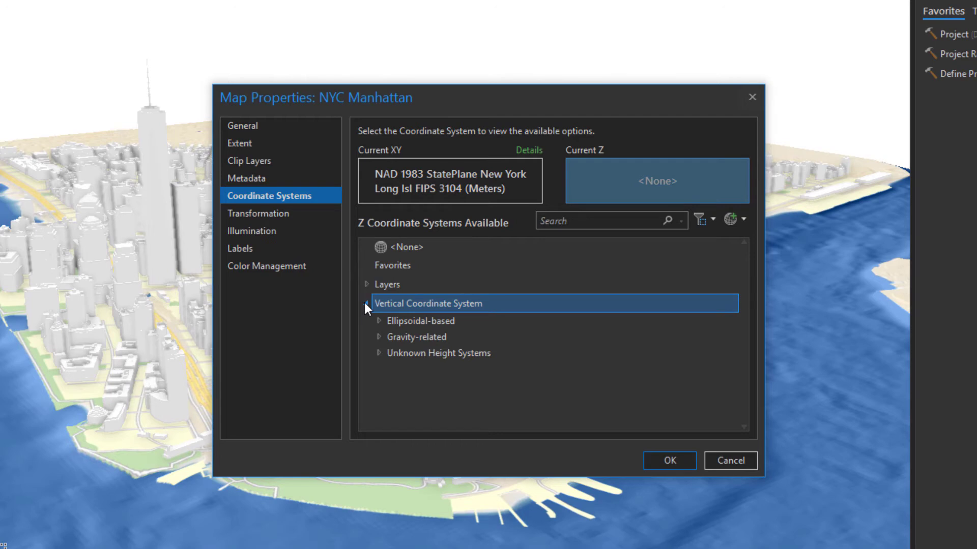
{"action": "left_click", "coordinate": [414, 325]}
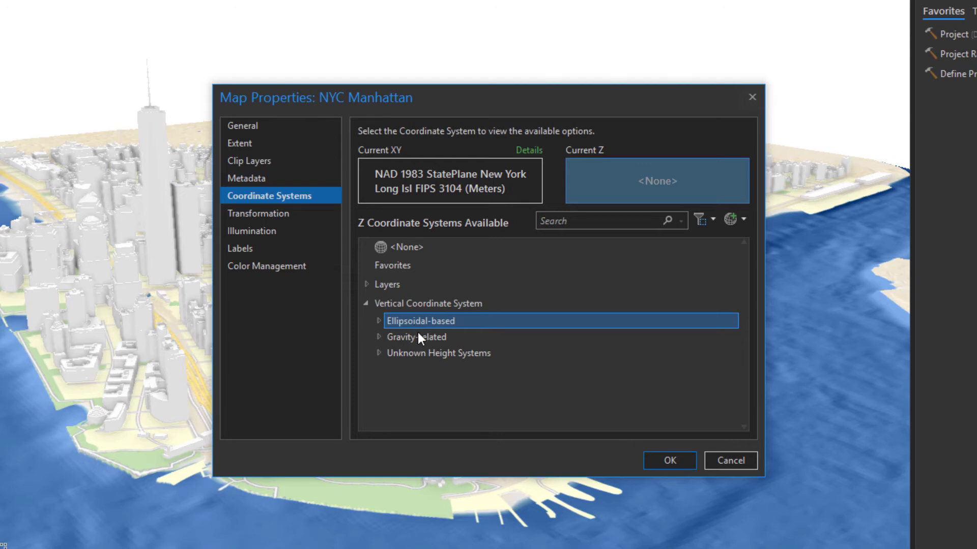
{"action": "left_click", "coordinate": [419, 336]}
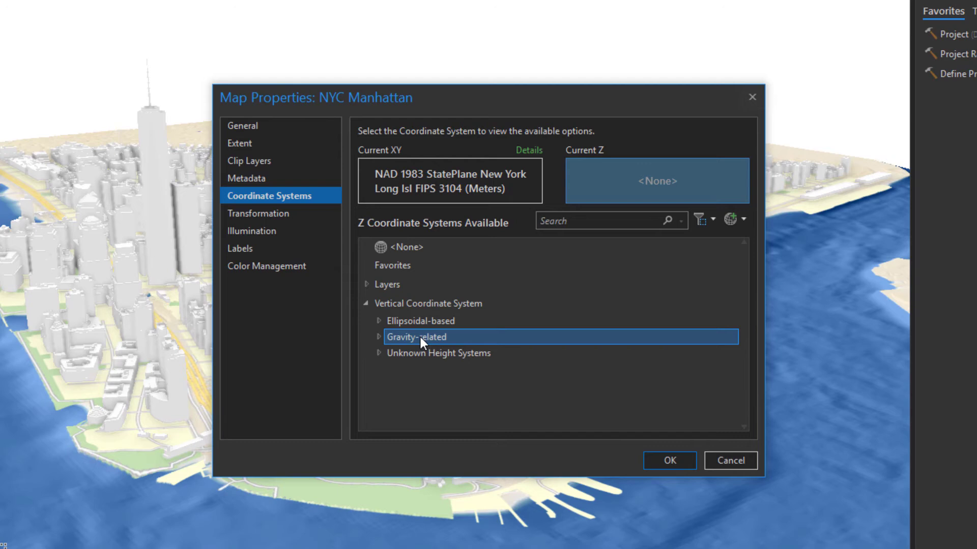
{"action": "left_click", "coordinate": [378, 352]}
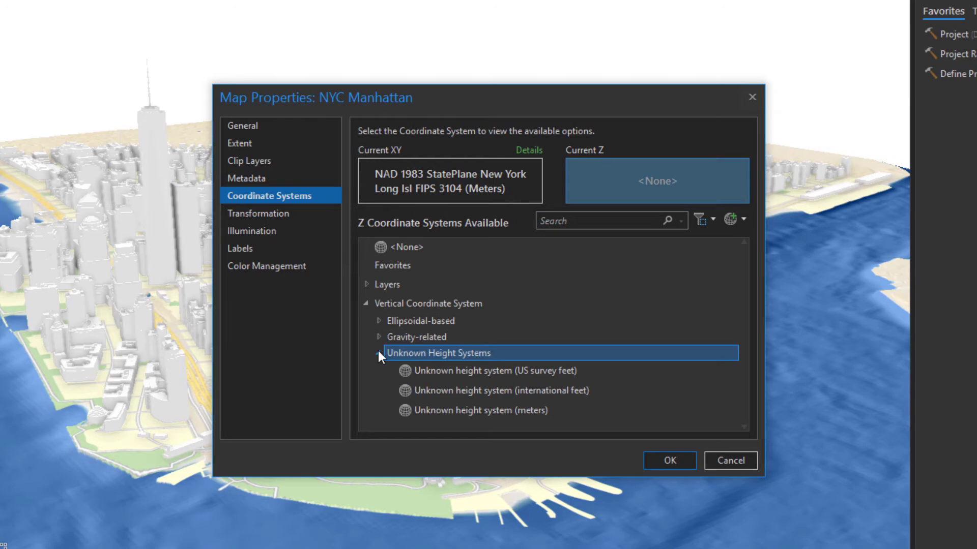
Step: Search the vertical coordinate systems for NAVD and set the scene's Z coordinate system to NAVD 1988 under North America
{"action": "left_click", "coordinate": [728, 219]}
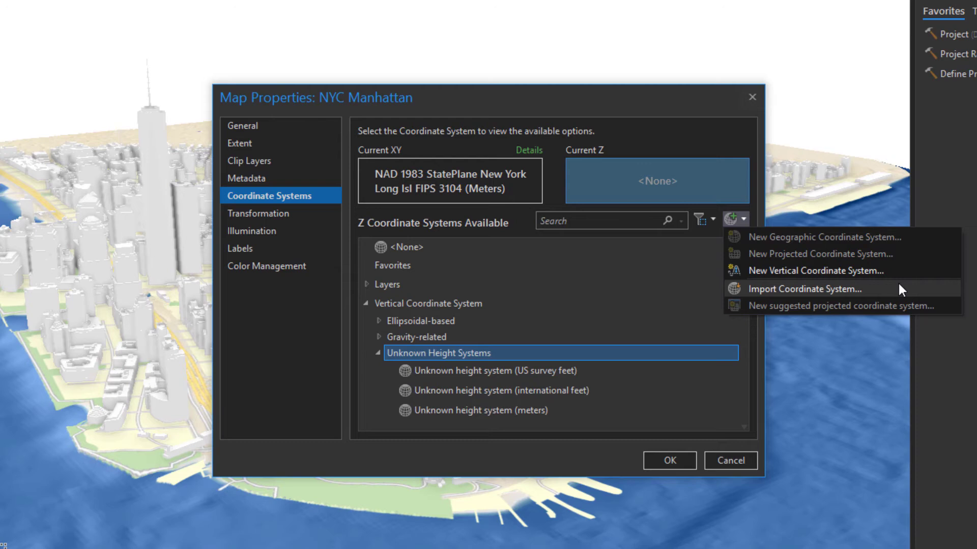
{"action": "left_click", "coordinate": [625, 223]}
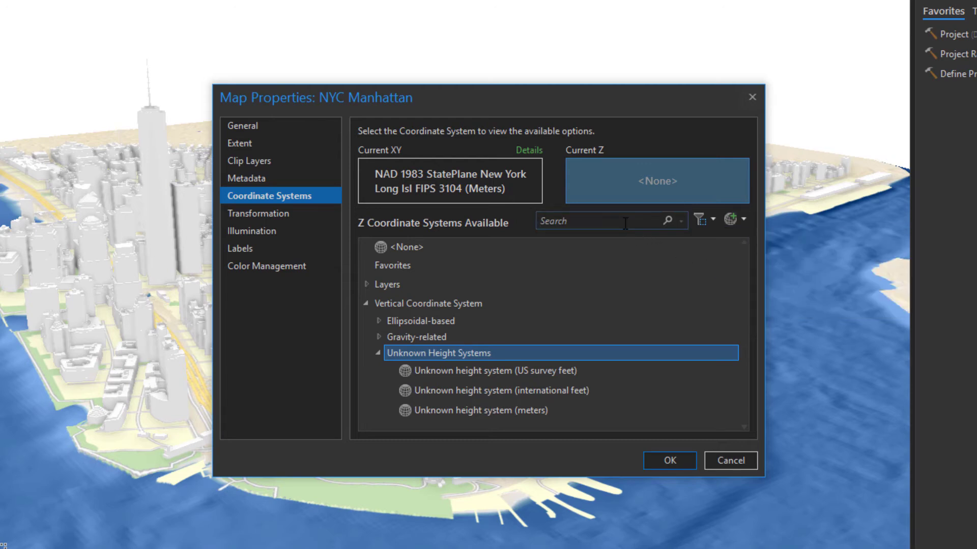
{"action": "type", "text": "NAVD"}
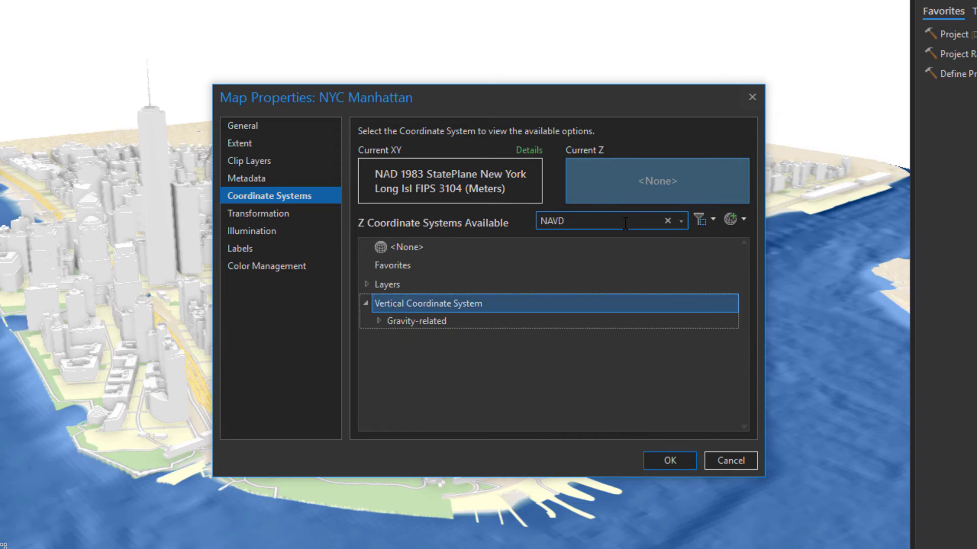
{"action": "left_click", "coordinate": [378, 321]}
{"action": "left_click", "coordinate": [388, 335]}
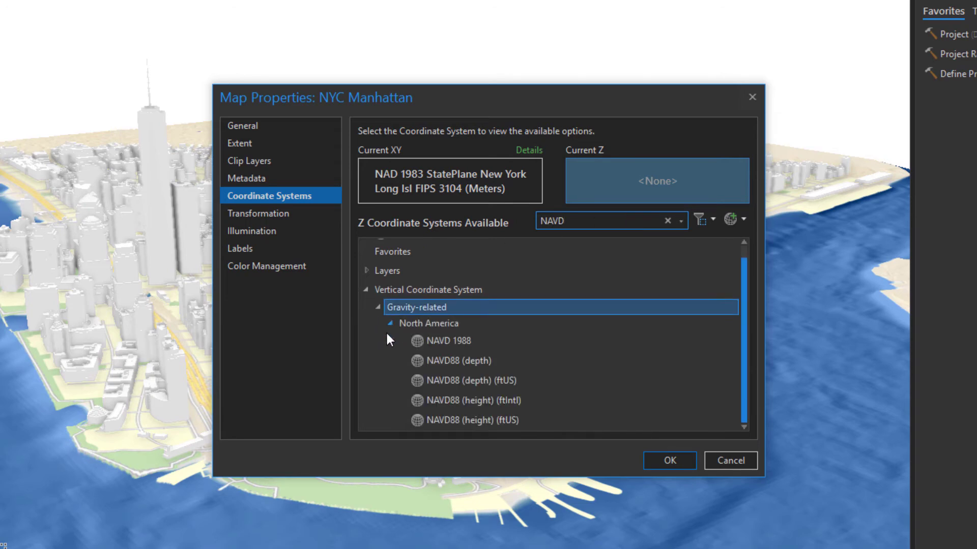
{"action": "left_click", "coordinate": [471, 340]}
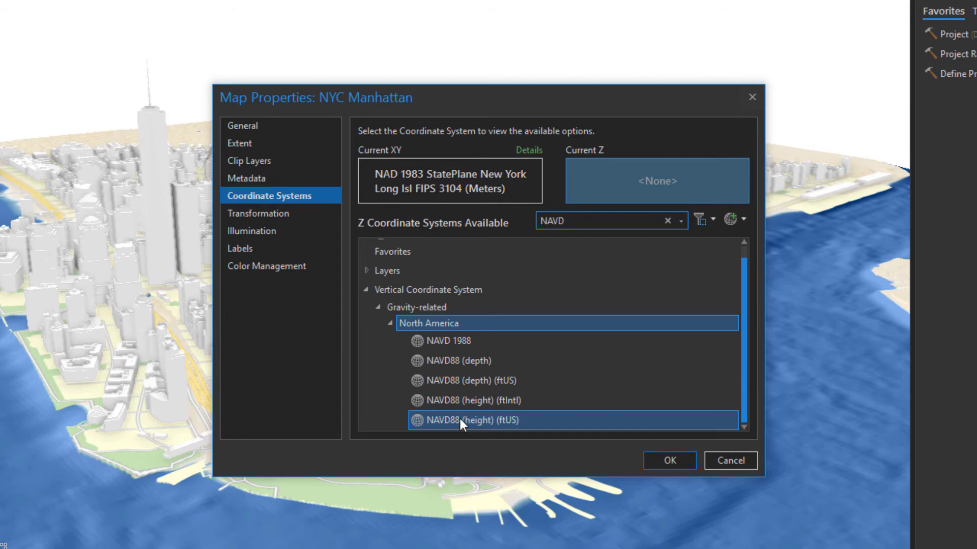
{"action": "left_click", "coordinate": [459, 345]}
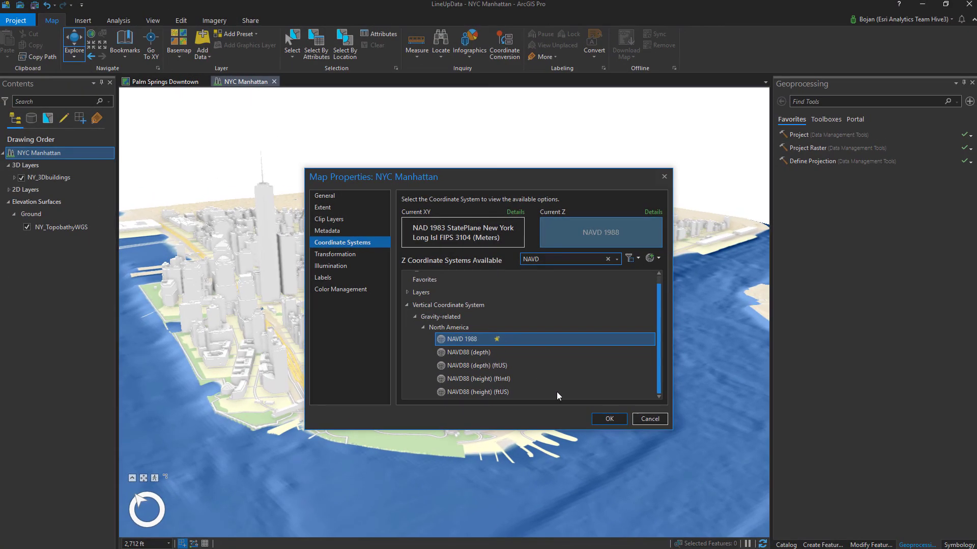
{"action": "left_click", "coordinate": [611, 419]}
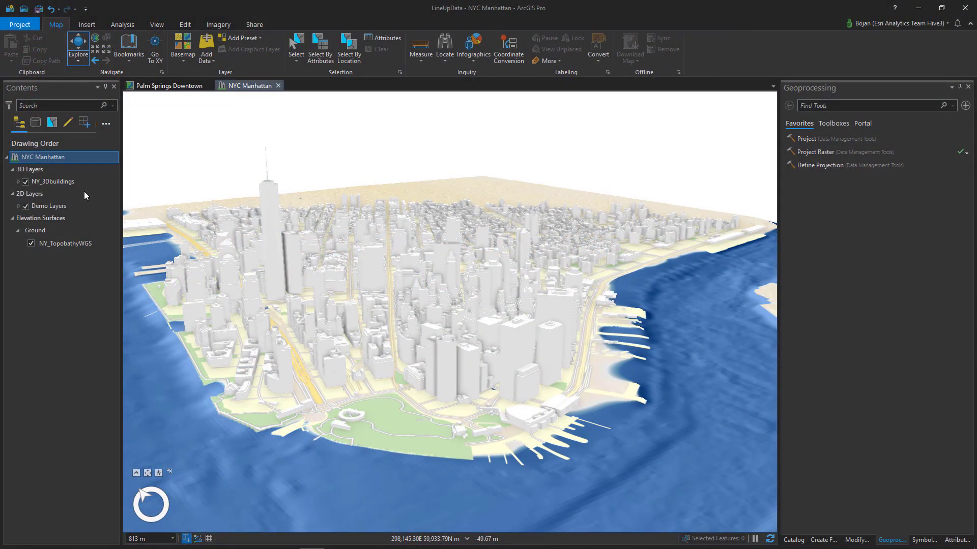
Step: Open the source properties of the NY_TopobathyWGS elevation surface and enlarge the dialog to show its full spatial reference
{"action": "left_click", "coordinate": [128, 61]}
{"action": "left_click", "coordinate": [144, 147]}
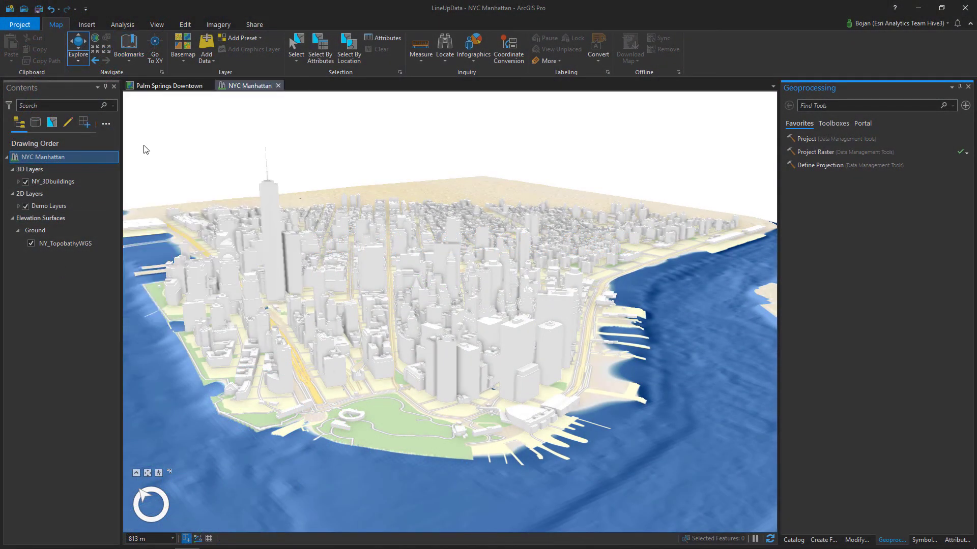
{"action": "right_click", "coordinate": [74, 248]}
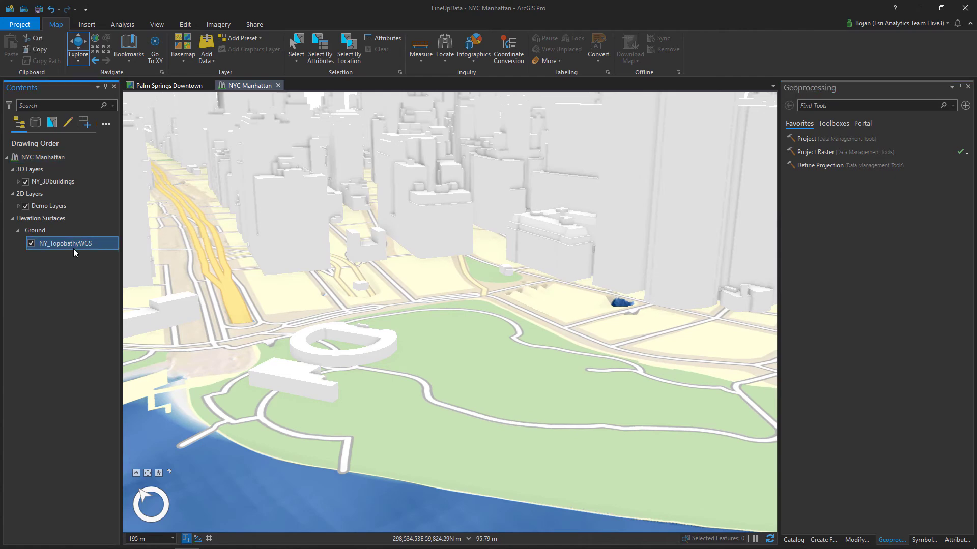
{"action": "left_click", "coordinate": [104, 325]}
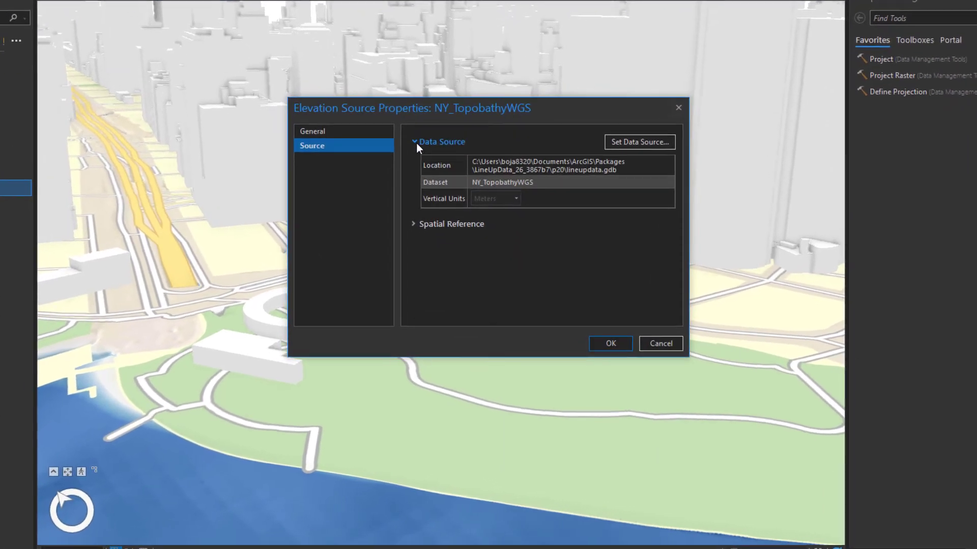
{"action": "left_click", "coordinate": [429, 207]}
{"action": "left_click_drag", "start_coordinate": [431, 106], "coordinate": [403, 26]}
{"action": "left_click", "coordinate": [386, 79]}
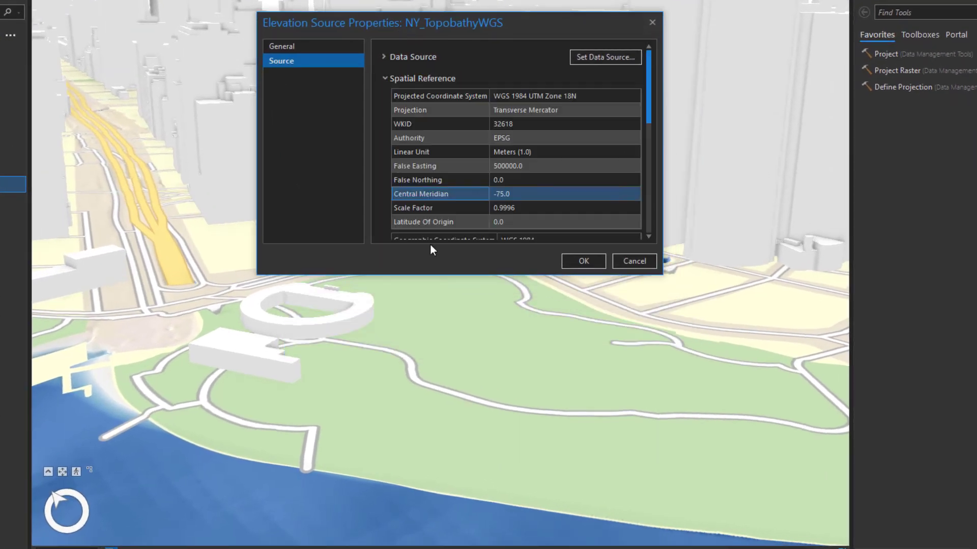
{"action": "left_click_drag", "start_coordinate": [441, 213], "coordinate": [452, 537]}
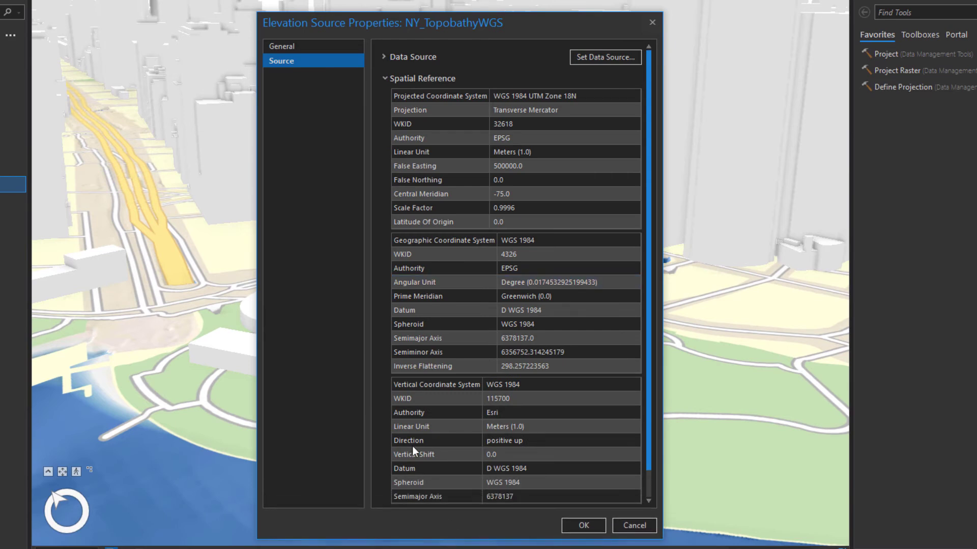
Step: Check the projected, geographic and vertical coordinate systems of NY_TopobathyWGS and close its properties without changes
{"action": "left_click", "coordinate": [430, 122]}
{"action": "left_click", "coordinate": [430, 97]}
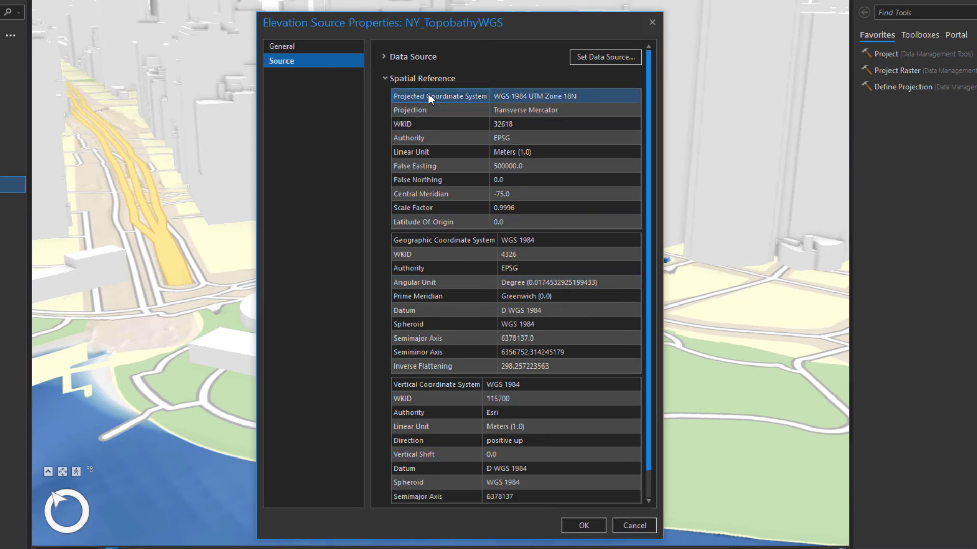
{"action": "left_click", "coordinate": [428, 95]}
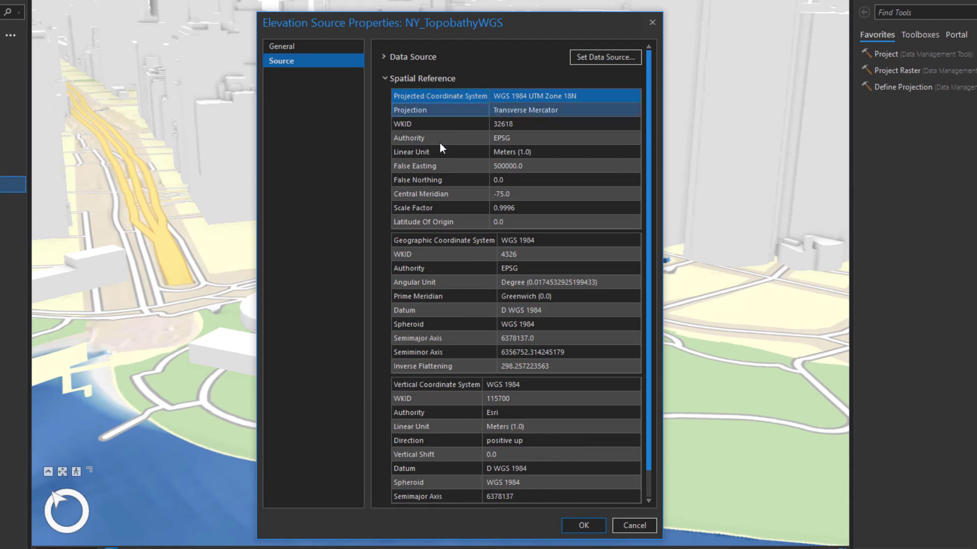
{"action": "left_click", "coordinate": [446, 245]}
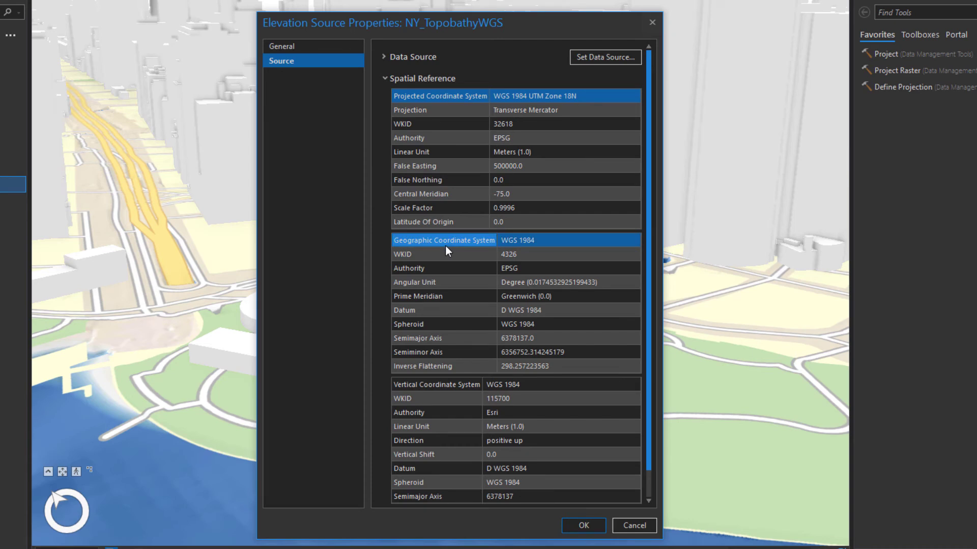
{"action": "left_click", "coordinate": [456, 386]}
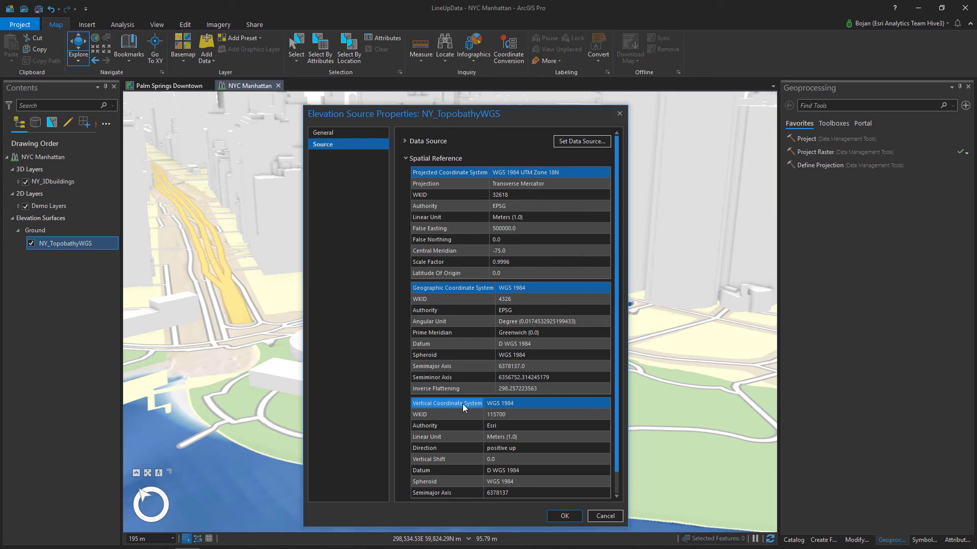
{"action": "left_click", "coordinate": [605, 516]}
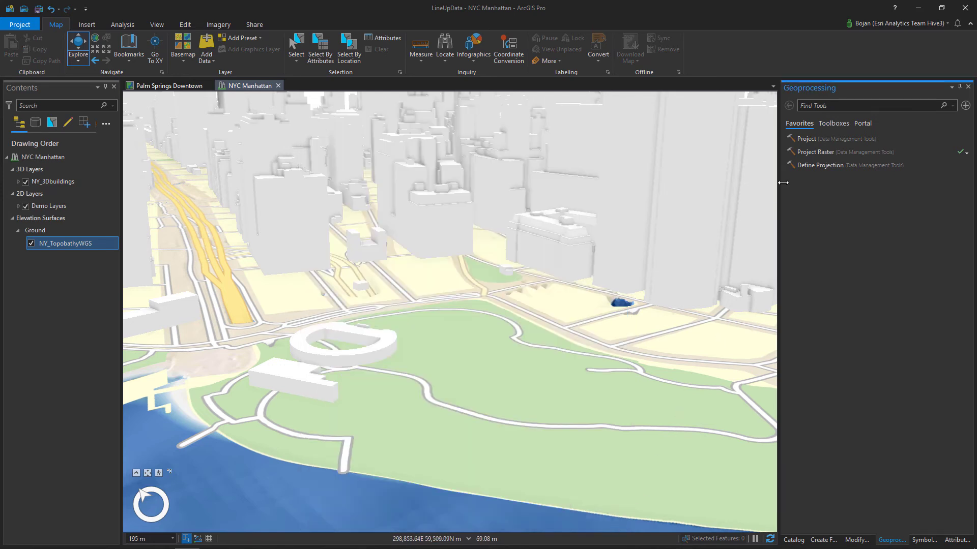
Step: Open the Project Raster tool with the NY_TopobathyWGS elevation surface as input and name the output raster dataset NY_TopobathyNAVD
{"action": "left_click", "coordinate": [804, 152]}
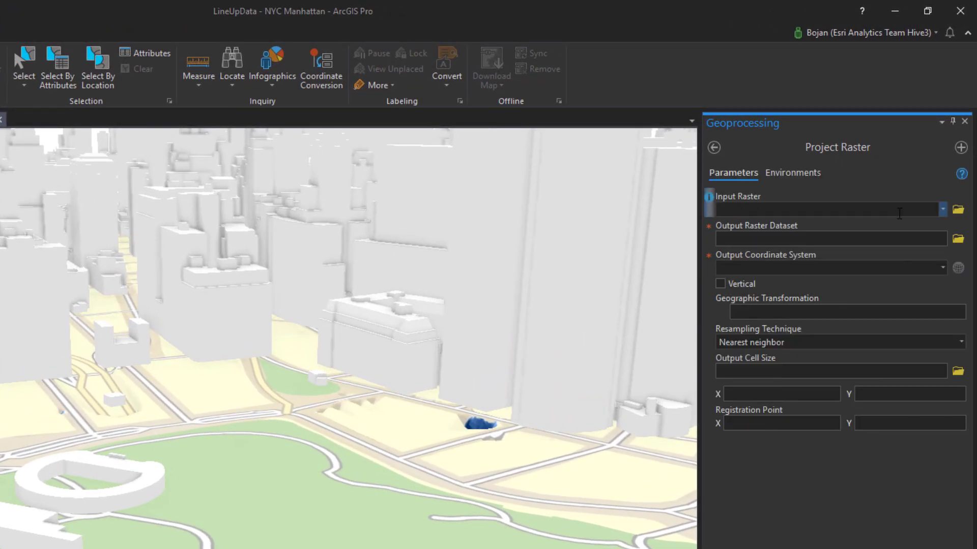
{"action": "left_click", "coordinate": [941, 209]}
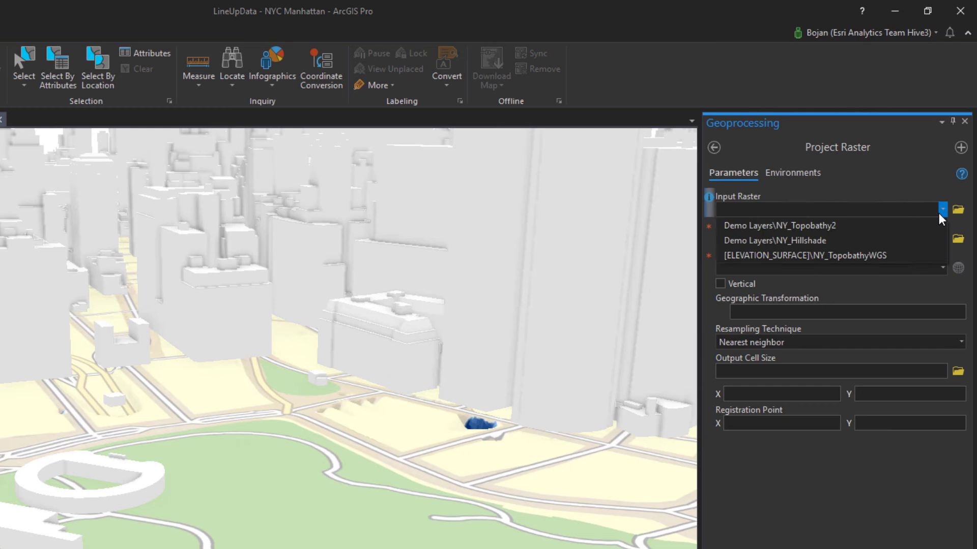
{"action": "left_click", "coordinate": [927, 252]}
{"action": "left_click", "coordinate": [776, 238]}
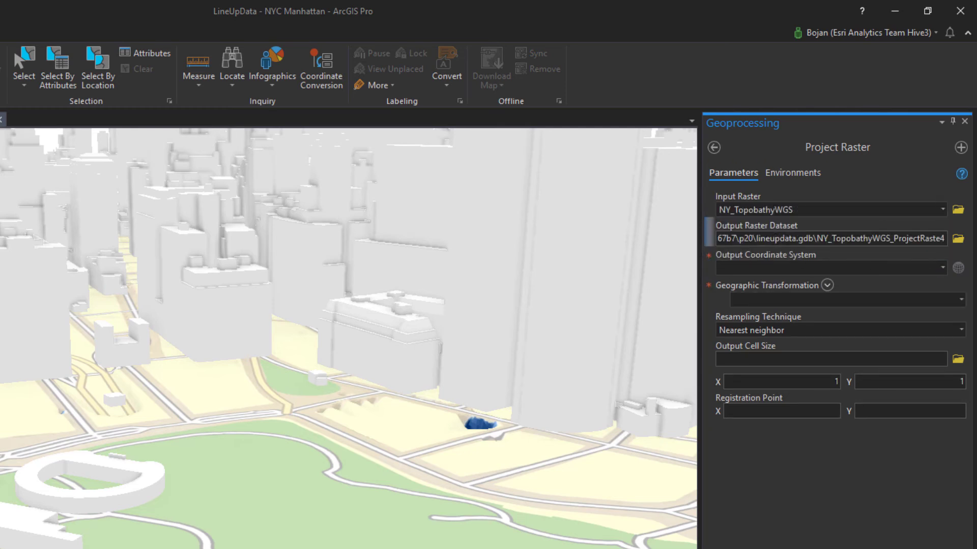
{"action": "type", "text": "NAVD"}
{"action": "key", "text": "Delete"}
{"action": "key", "text": "Delete"}
{"action": "key", "text": "Delete"}
{"action": "key", "text": "Delete"}
{"action": "key", "text": "Delete"}
{"action": "key", "text": "Delete"}
{"action": "key", "text": "Delete"}
{"action": "key", "text": "Delete"}
{"action": "key", "text": "Delete"}
{"action": "key", "text": "Delete"}
{"action": "key", "text": "Delete"}
{"action": "key", "text": "Delete"}
{"action": "key", "text": "Delete"}
{"action": "key", "text": "Delete"}
{"action": "key", "text": "Delete"}
{"action": "key", "text": "Delete"}
{"action": "key", "text": "Delete"}
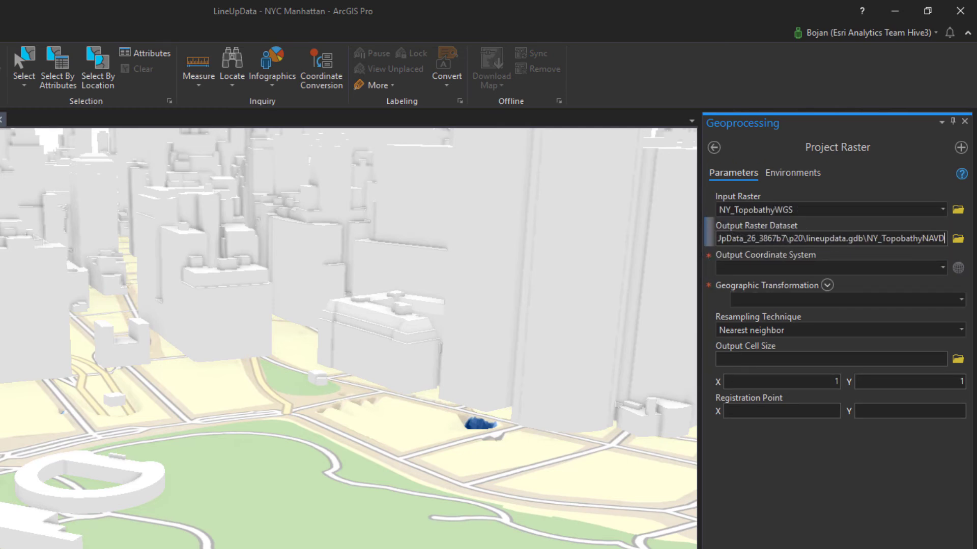
Step: Set the output coordinate system to Current Map, enable Vertical, and use the WGS_1984_(ITRF00)_To_NAD_1983 + NAD_1983_To_NAVD88_CONUS_GEOID12B_Height transformation
{"action": "left_click", "coordinate": [942, 269]}
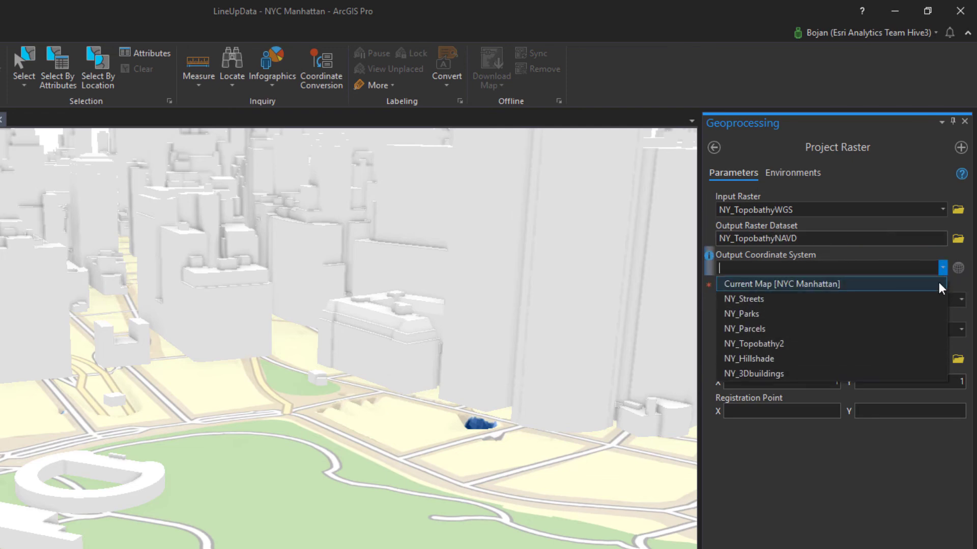
{"action": "left_click", "coordinate": [939, 283]}
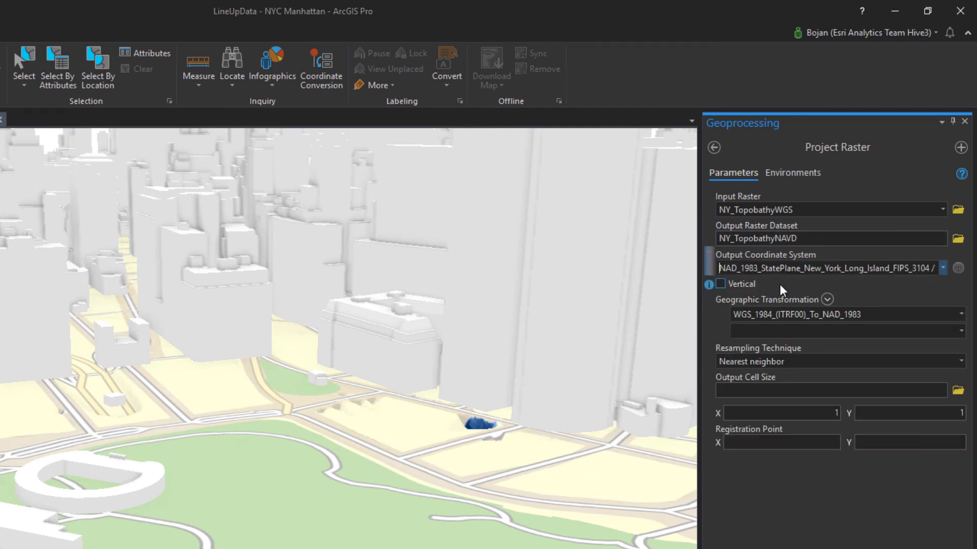
{"action": "left_click", "coordinate": [720, 284]}
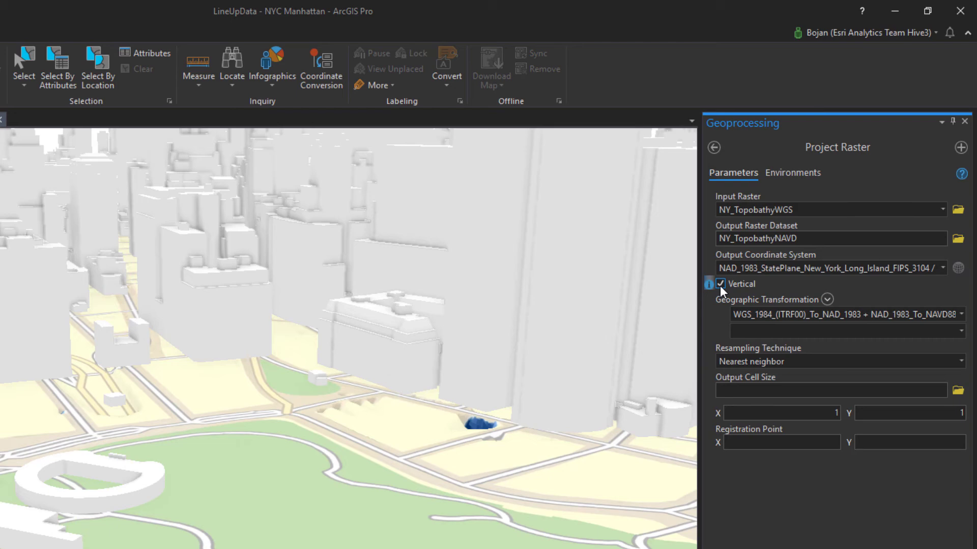
{"action": "left_click", "coordinate": [958, 316]}
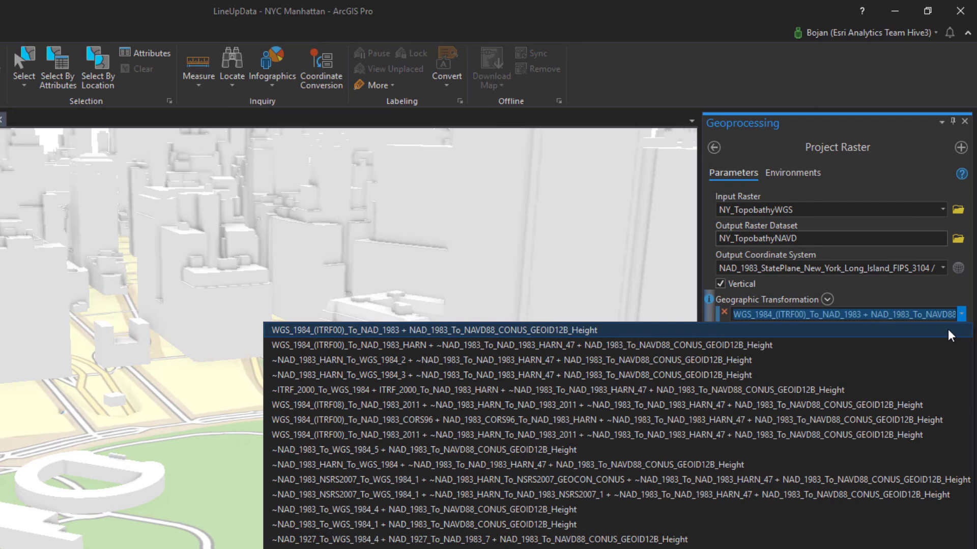
{"action": "left_click", "coordinate": [949, 331]}
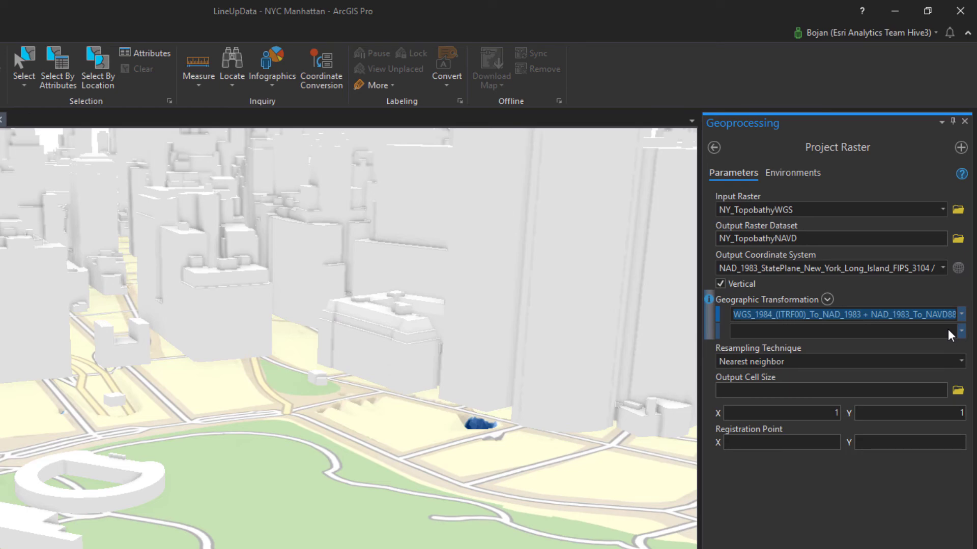
Step: Set the resampling technique to Bilinear interpolation, run Project Raster and dismiss its details report
{"action": "left_click", "coordinate": [961, 361]}
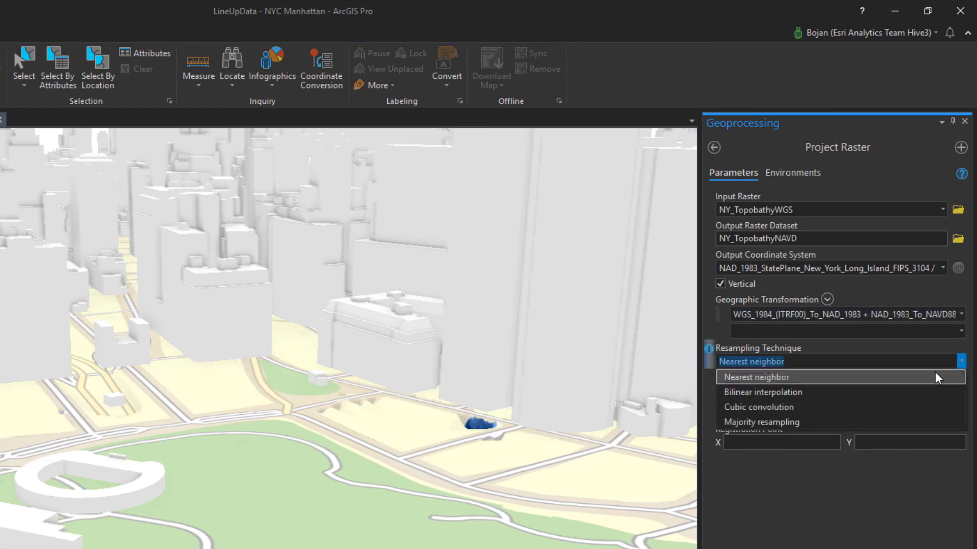
{"action": "left_click", "coordinate": [858, 392]}
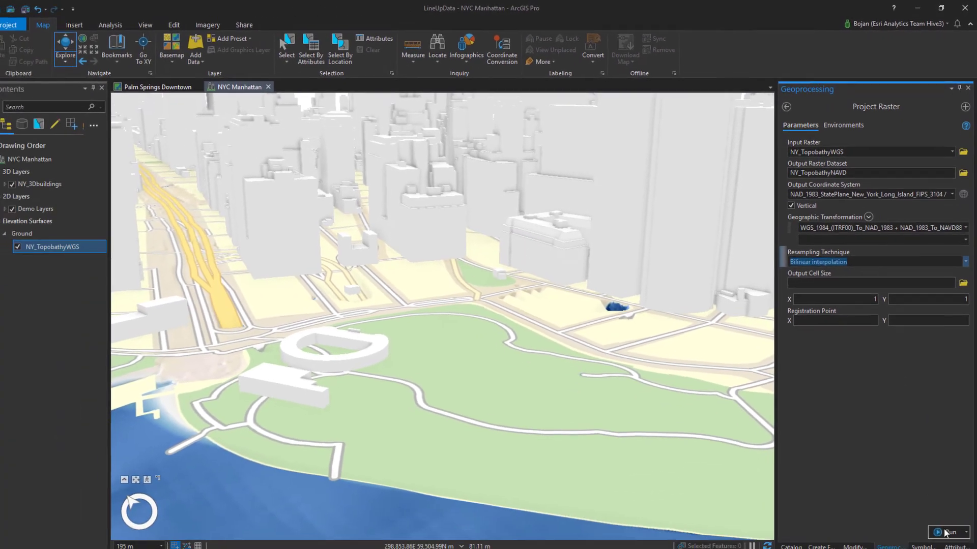
{"action": "left_click", "coordinate": [947, 493]}
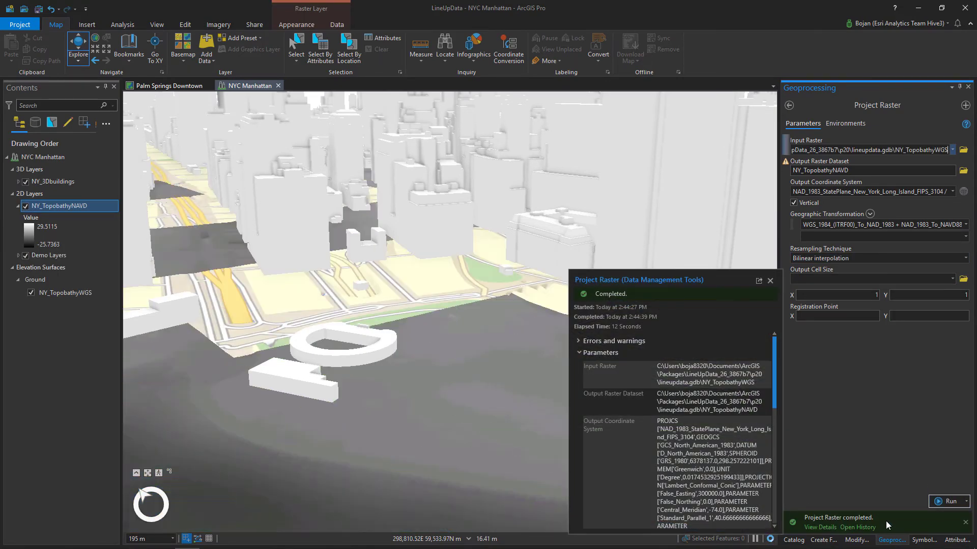
{"action": "left_click", "coordinate": [770, 280]}
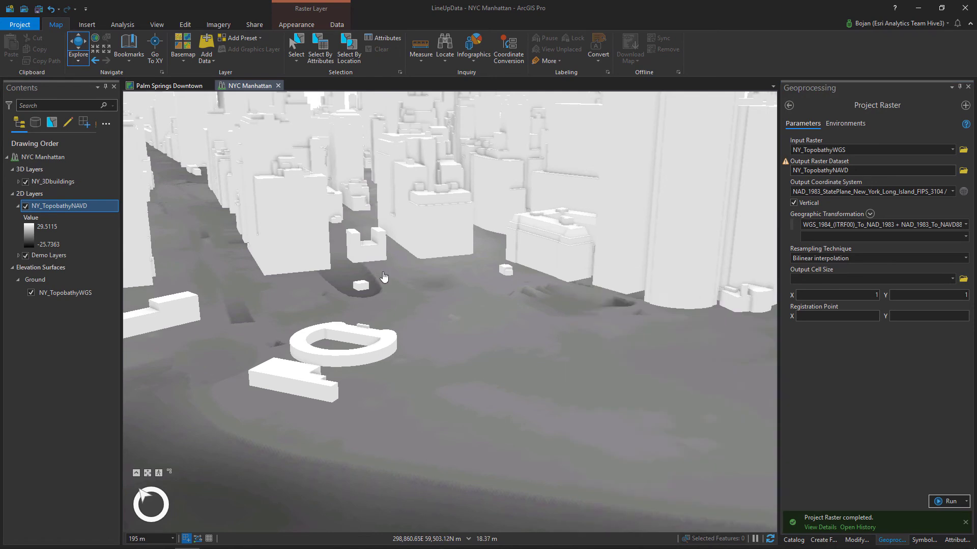
Step: Move the NY_TopobathyNAVD layer into the Ground elevation surface above NY_TopobathyWGS and turn off NY_TopobathyWGS
{"action": "left_click", "coordinate": [47, 209]}
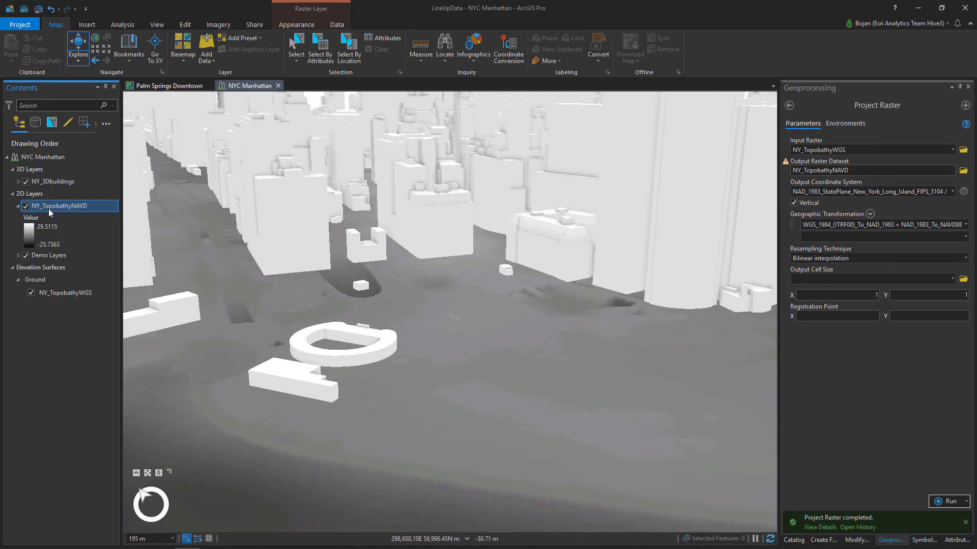
{"action": "left_click_drag", "start_coordinate": [62, 288], "coordinate": [62, 288]}
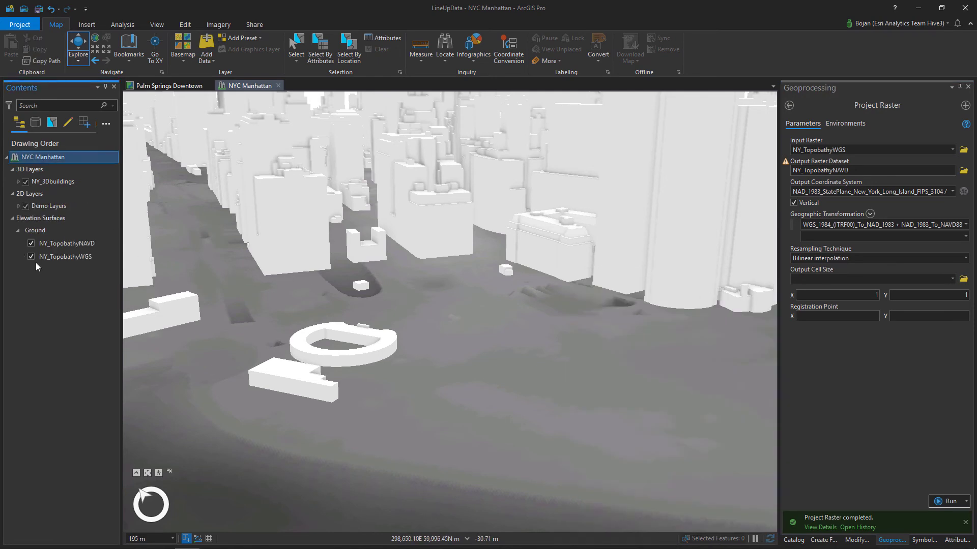
{"action": "left_click", "coordinate": [31, 257]}
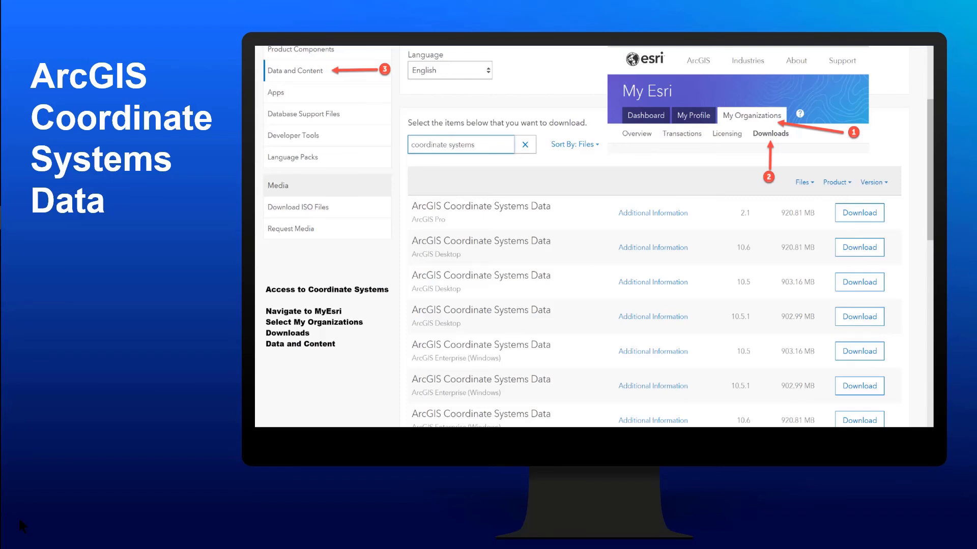
{"action": "key", "text": "Right"}
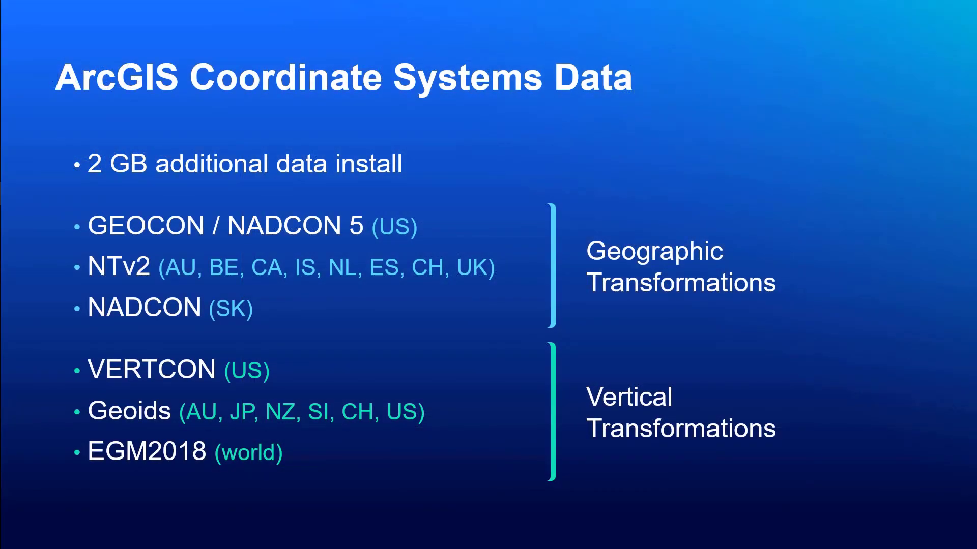